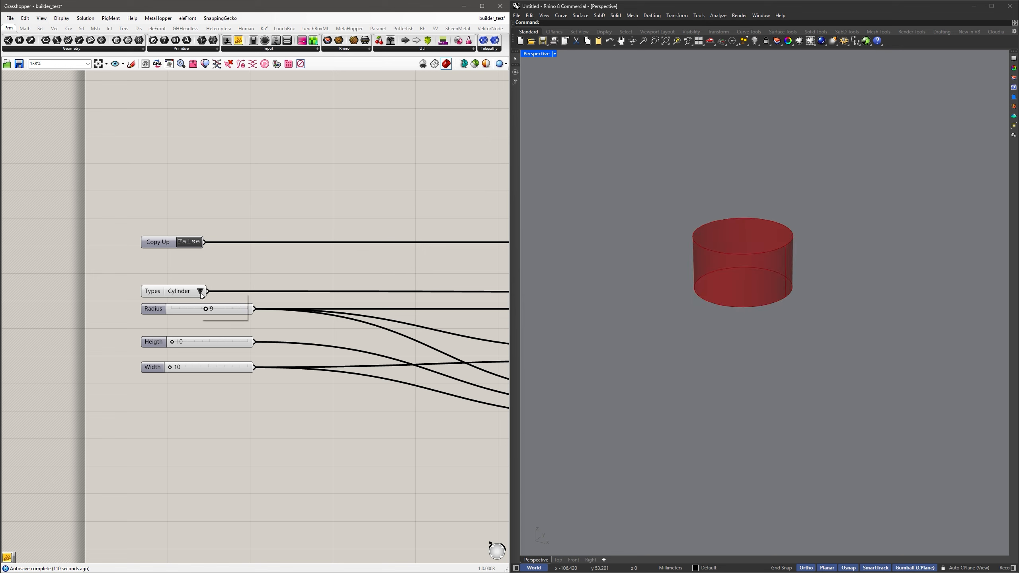
Set the Types value list to Sphere and the Radius slider to 11.
{"action": "left_click", "coordinate": [200, 290]}
{"action": "left_click", "coordinate": [220, 297]}
{"action": "right_click", "coordinate": [158, 292]}
{"action": "left_click", "coordinate": [190, 308]}
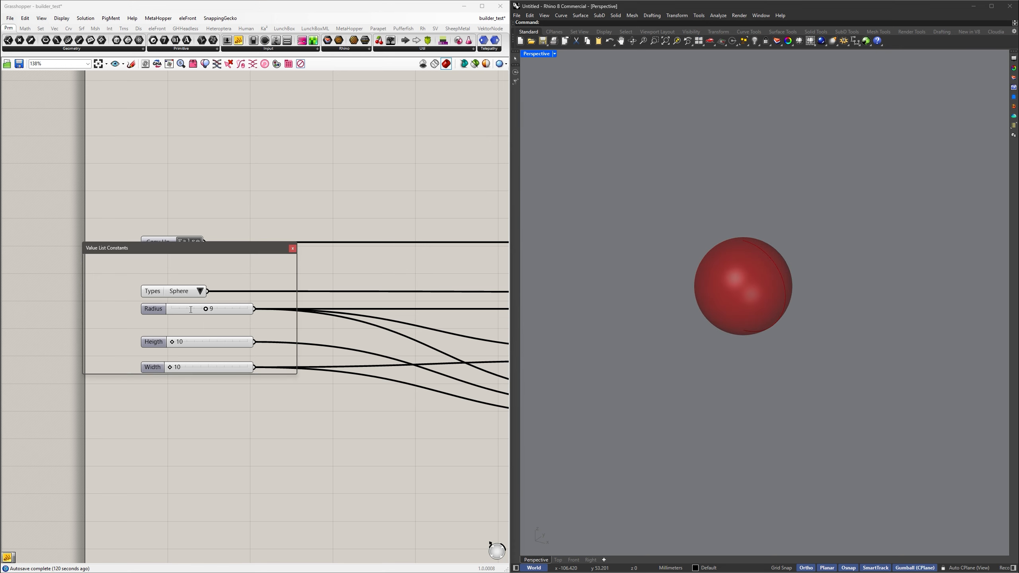
{"action": "left_click_drag", "start_coordinate": [131, 273], "coordinate": [80, 256]}
{"action": "left_click", "coordinate": [241, 367]}
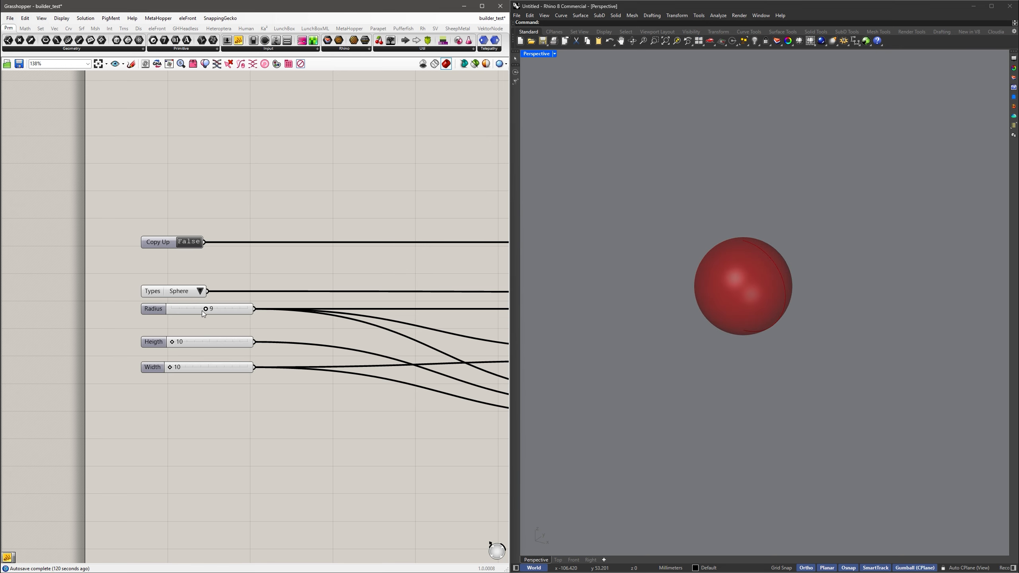
{"action": "left_click_drag", "start_coordinate": [205, 310], "coordinate": [213, 311]}
Insert a Get Boolean component between the Copy Up toggle and its downstream connection, in line with the toggle.
{"action": "scroll", "coordinate": [213, 311], "scroll_direction": "down", "scroll_amount": 3}
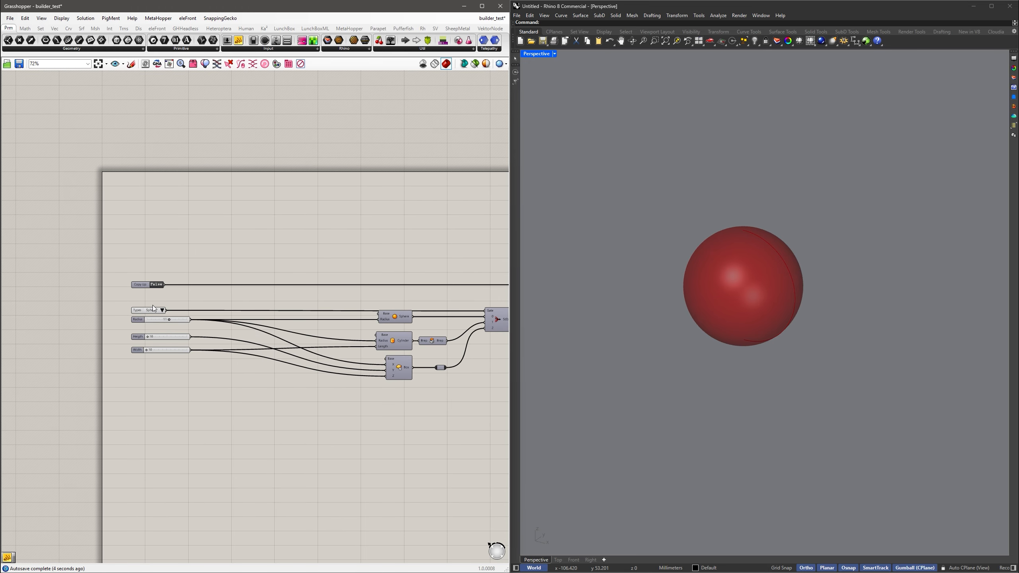
{"action": "scroll", "coordinate": [153, 305], "scroll_direction": "up", "scroll_amount": 2}
{"action": "left_click", "coordinate": [417, 50]}
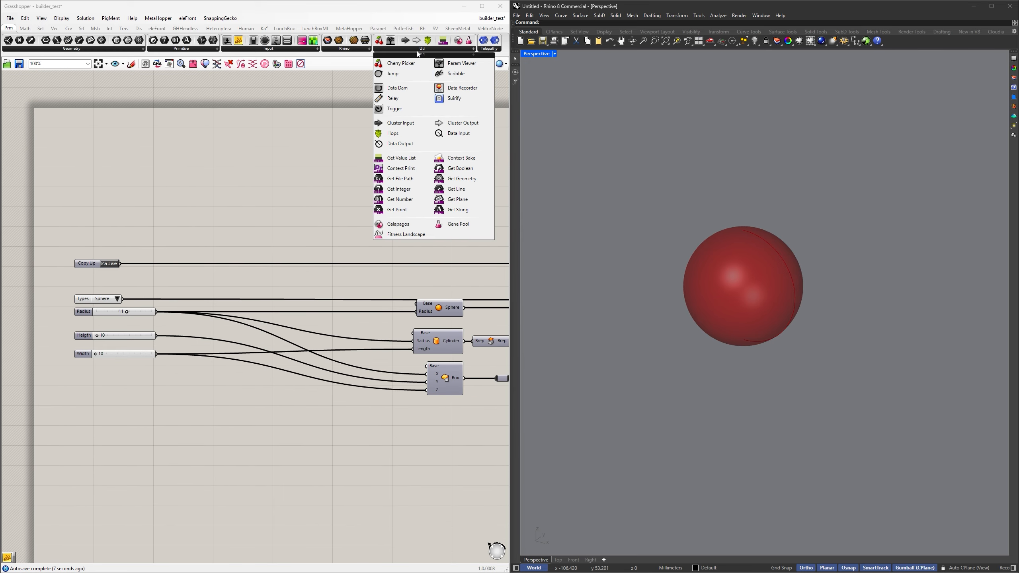
{"action": "left_click_drag", "start_coordinate": [474, 168], "coordinate": [201, 236]}
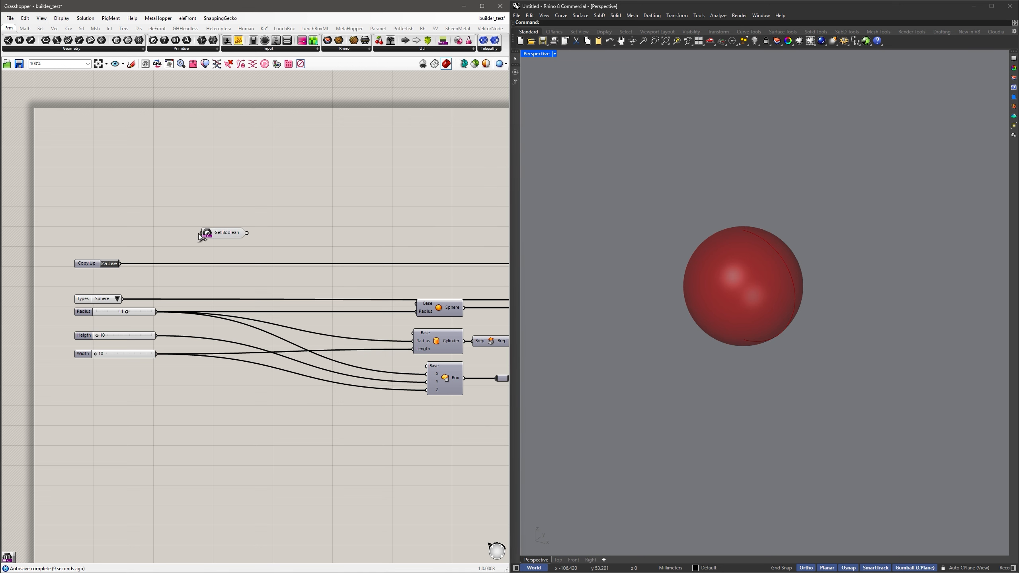
{"action": "left_click_drag", "start_coordinate": [121, 263], "coordinate": [229, 257], "text": "ctrl+shift"}
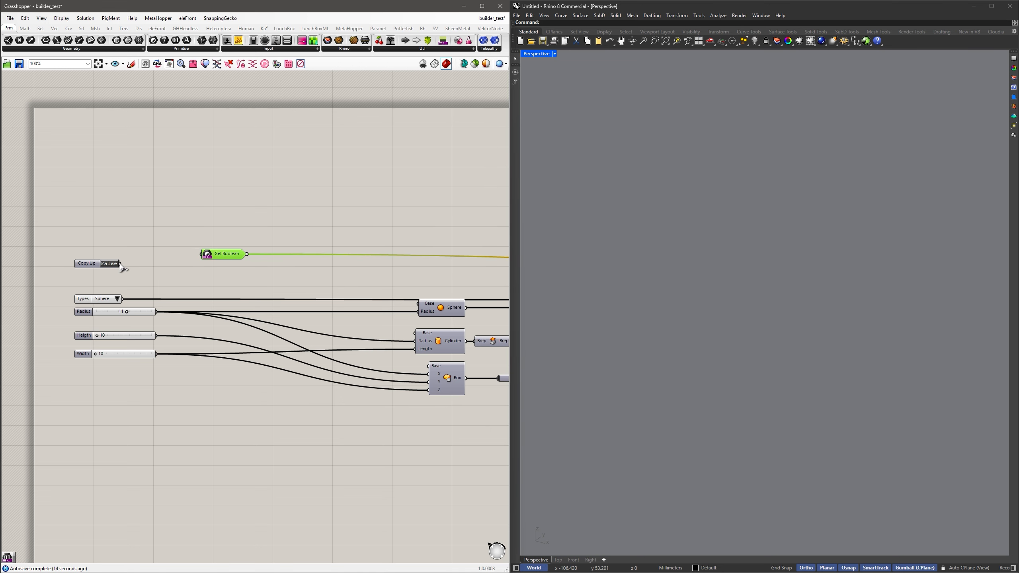
{"action": "left_click_drag", "start_coordinate": [119, 264], "coordinate": [231, 269]}
{"action": "left_click", "coordinate": [275, 252]}
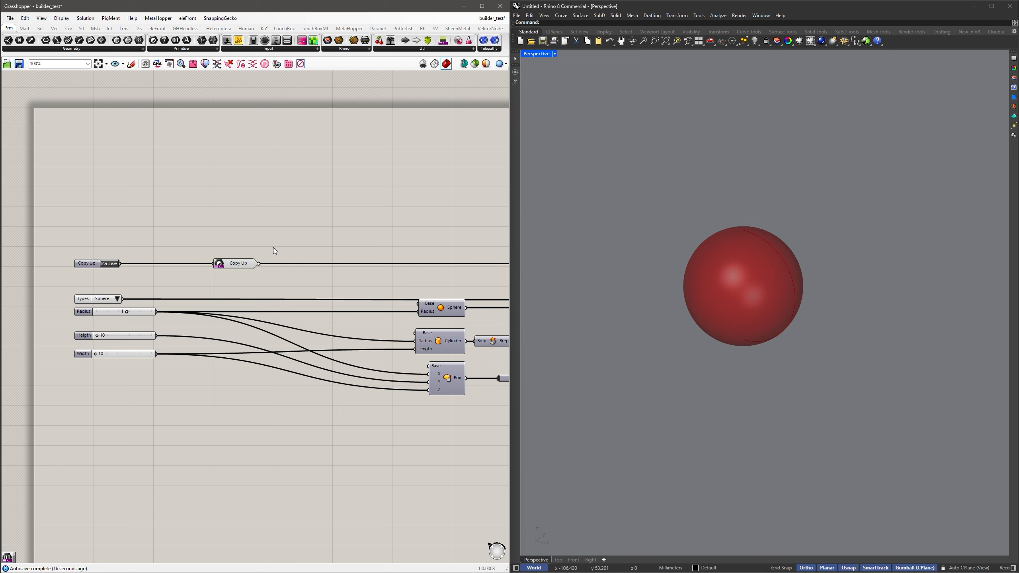
Add two Get Number components and route the Width and Heigth sliders' downstream connections through them.
{"action": "left_click", "coordinate": [428, 52]}
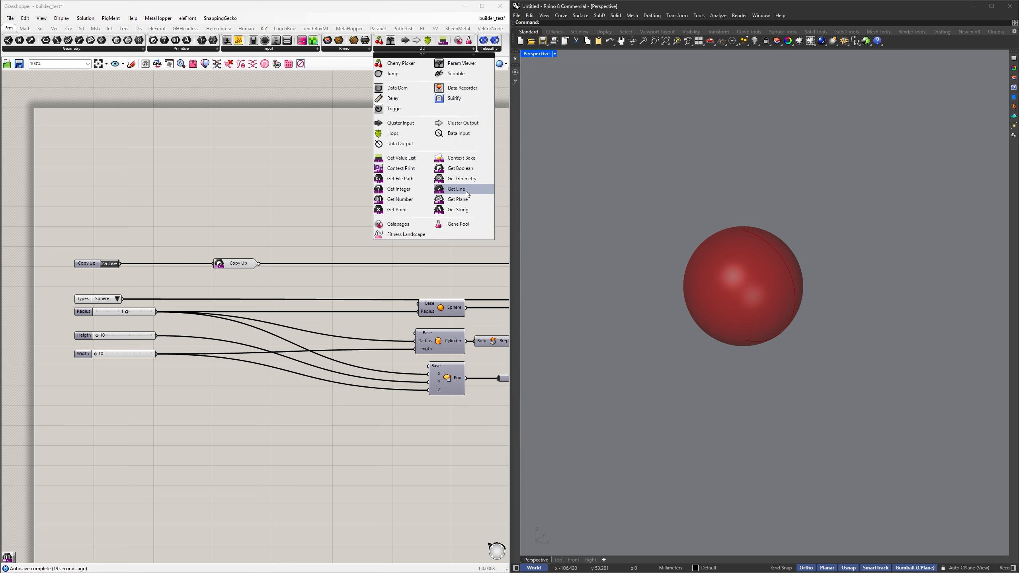
{"action": "left_click_drag", "start_coordinate": [407, 179], "coordinate": [413, 199]}
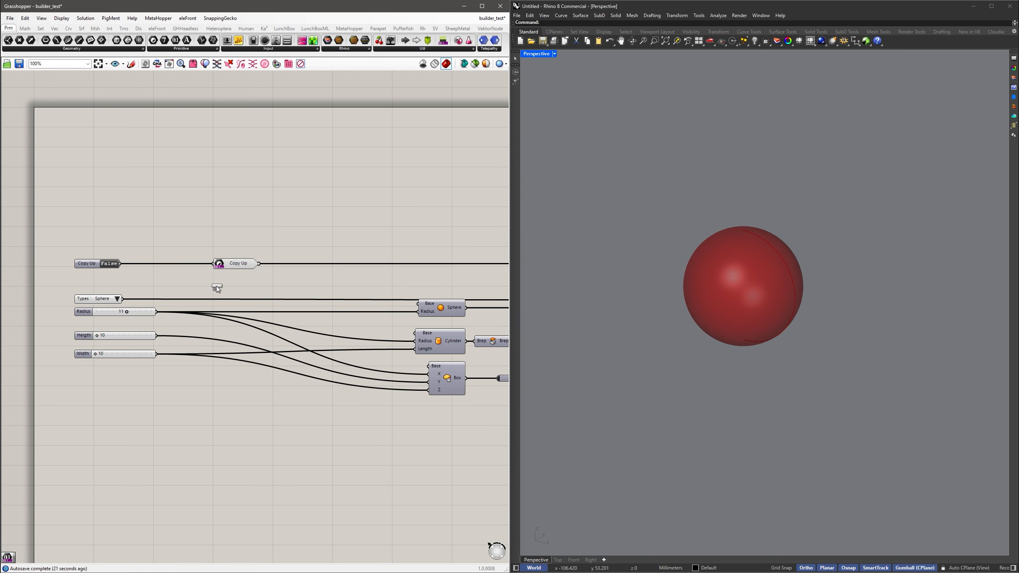
{"action": "left_click_drag", "start_coordinate": [213, 283], "coordinate": [229, 327]}
{"action": "left_click", "coordinate": [338, 91]}
{"action": "left_click", "coordinate": [177, 339]}
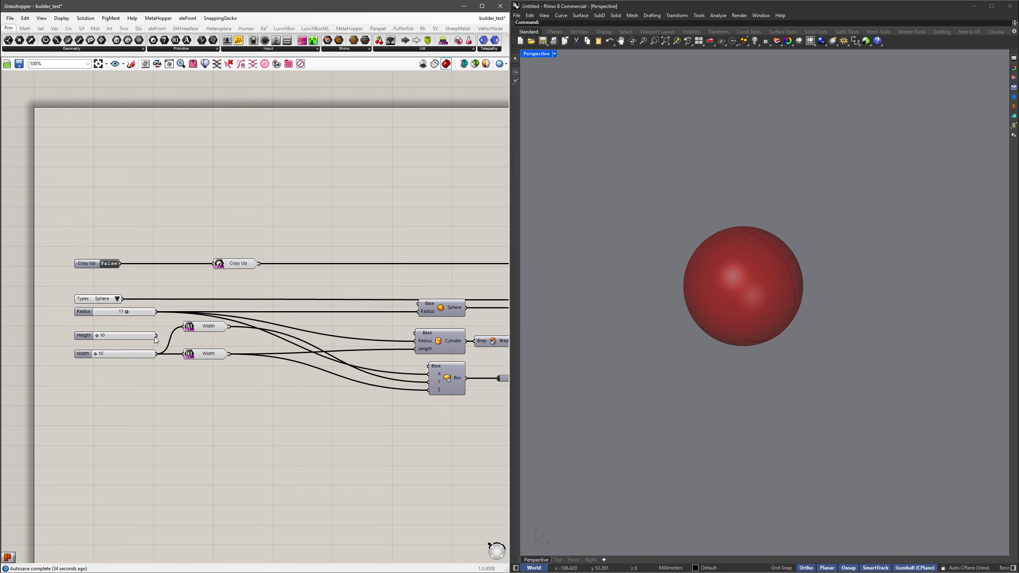
{"action": "left_click_drag", "start_coordinate": [157, 336], "coordinate": [184, 327]}
Add another Get Number component, reroute all the Radius slider's outgoing wires through it, and align it with the slider.
{"action": "left_click_drag", "start_coordinate": [204, 328], "coordinate": [214, 296]}
{"action": "left_click", "coordinate": [360, 124]}
{"action": "left_click", "coordinate": [402, 48]}
{"action": "left_click", "coordinate": [241, 217]}
{"action": "left_click", "coordinate": [260, 296]}
{"action": "left_click_drag", "start_coordinate": [158, 313], "coordinate": [229, 294], "text": "ctrl+shift"}
{"action": "left_click_drag", "start_coordinate": [204, 293], "coordinate": [185, 315]}
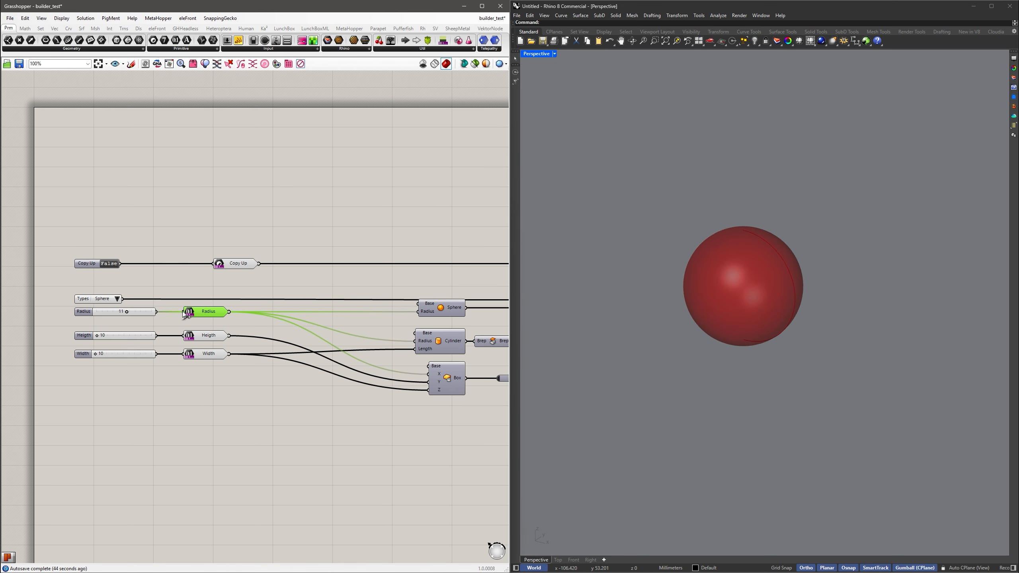
{"action": "left_click", "coordinate": [280, 220]}
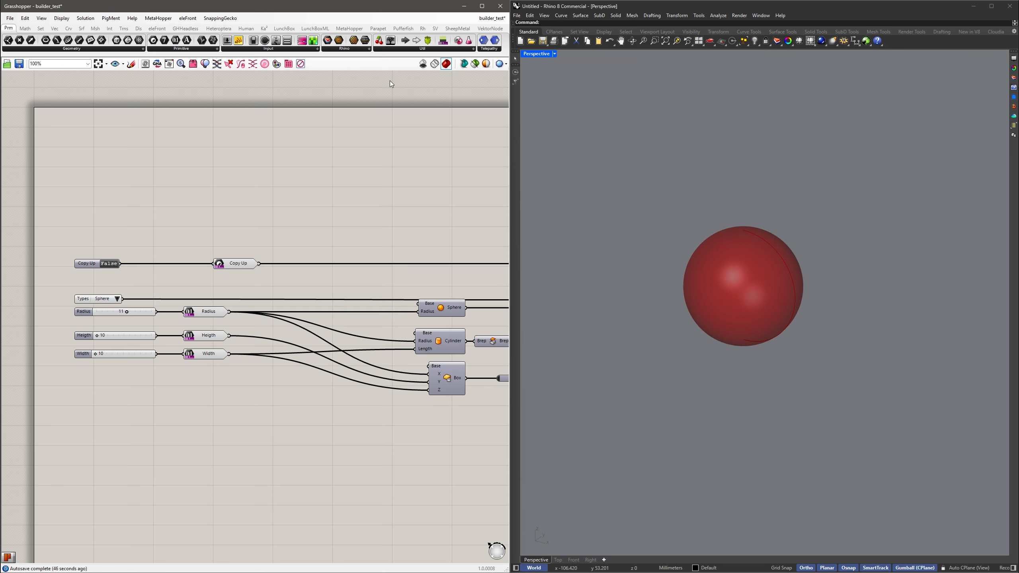
Insert a Get Value List component between the Types list and its downstream connection.
{"action": "left_click", "coordinate": [442, 49]}
{"action": "left_click_drag", "start_coordinate": [408, 160], "coordinate": [202, 285]}
{"action": "left_click_drag", "start_coordinate": [122, 299], "coordinate": [202, 293], "text": "ctrl+shift"}
{"action": "left_click_drag", "start_coordinate": [125, 302], "coordinate": [194, 291]}
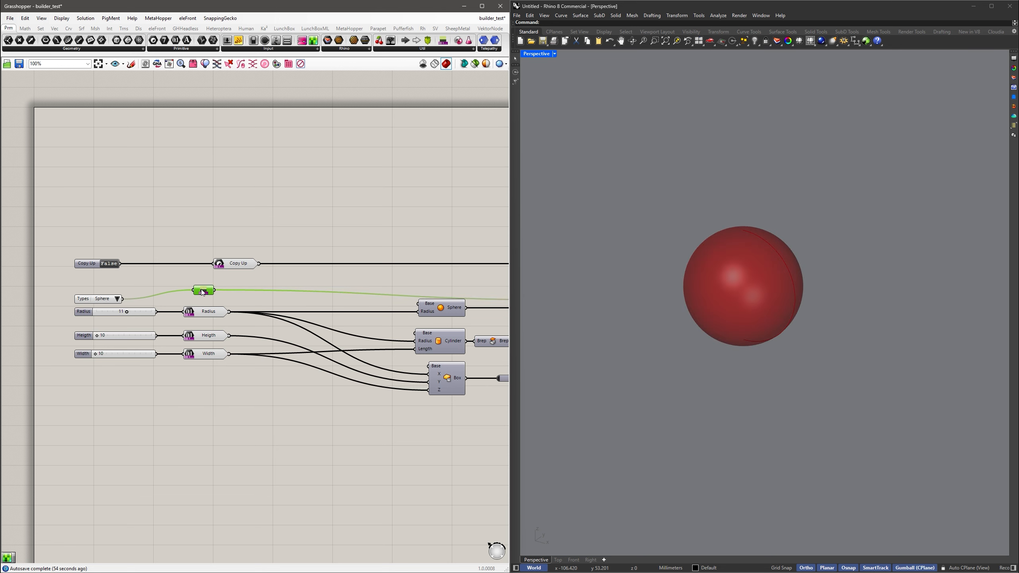
{"action": "right_click", "coordinate": [202, 295]}
{"action": "key", "text": "Escape"}
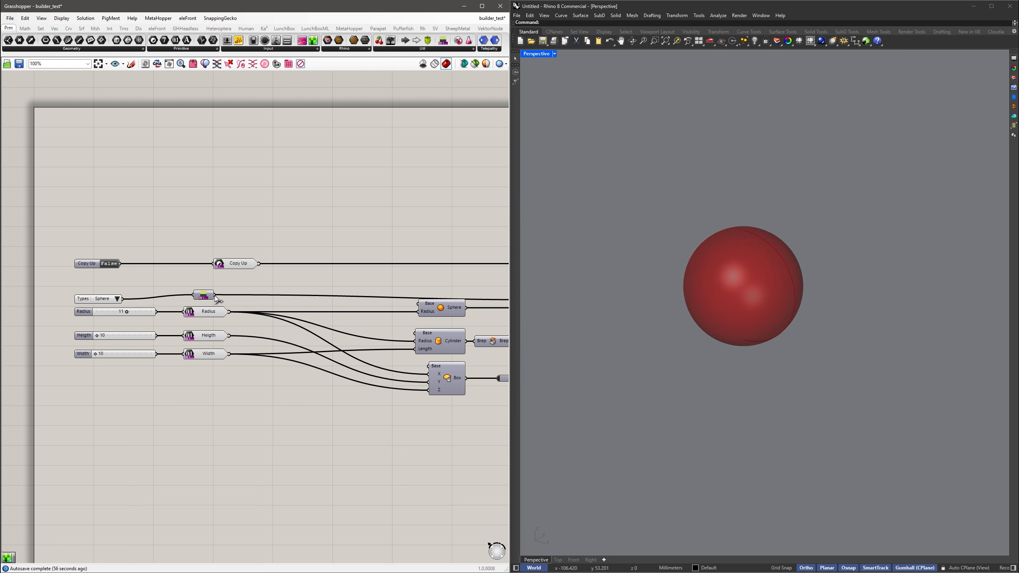
Align the Get Value List component with the other Get components and group all five.
{"action": "scroll", "coordinate": [223, 290], "scroll_direction": "down", "scroll_amount": 3}
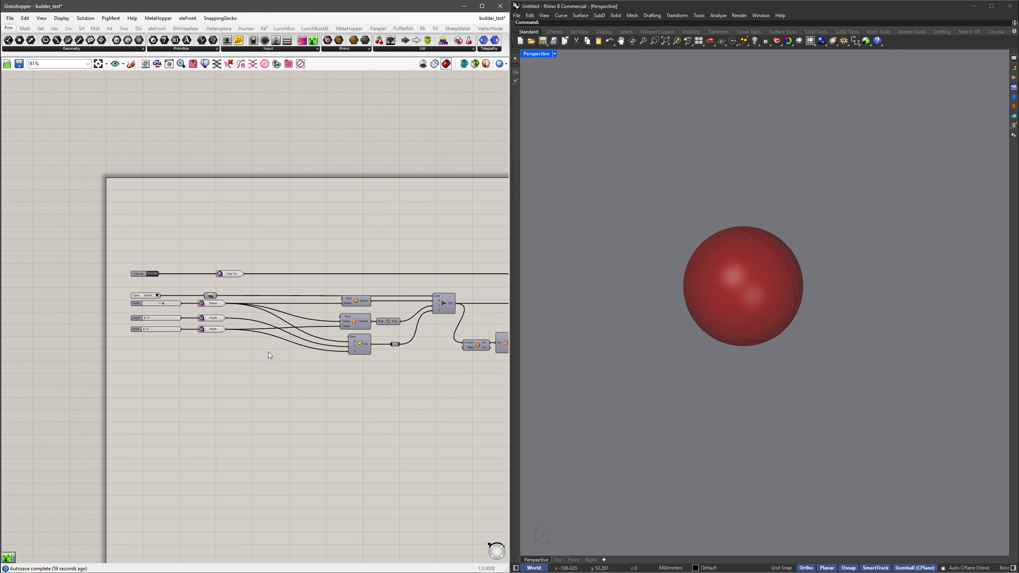
{"action": "left_click_drag", "start_coordinate": [268, 353], "coordinate": [203, 265]}
{"action": "left_click", "coordinate": [225, 266]}
{"action": "key", "text": "ctrl+g"}
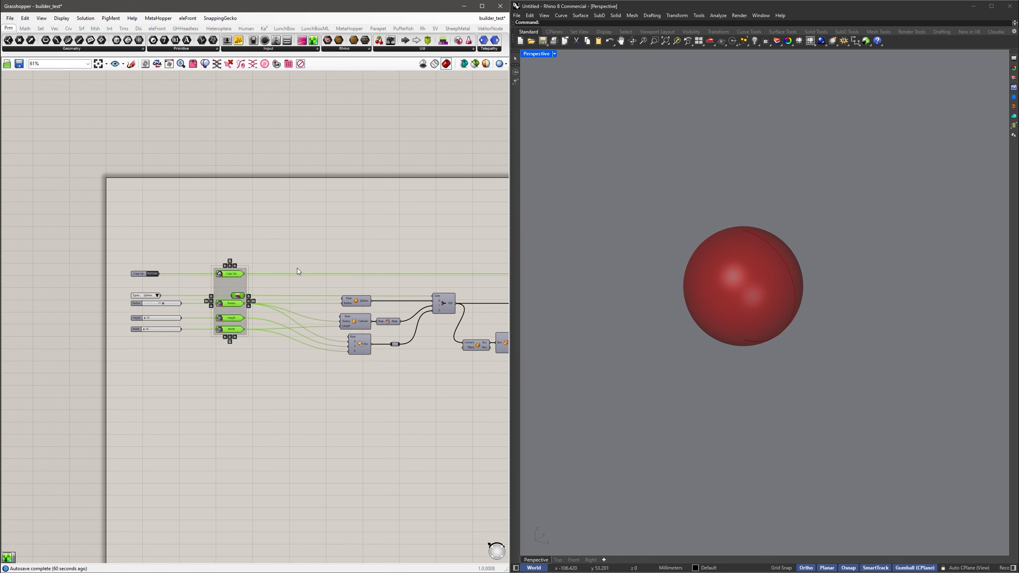
{"action": "left_click", "coordinate": [297, 268]}
Place a UI Bridge component from the SV plugin in the empty area above the Copy Up toggle.
{"action": "scroll", "coordinate": [269, 333], "scroll_direction": "down", "scroll_amount": 2}
{"action": "right_click_drag", "start_coordinate": [374, 332], "coordinate": [245, 303]}
{"action": "scroll", "coordinate": [407, 292], "scroll_direction": "up", "scroll_amount": 1}
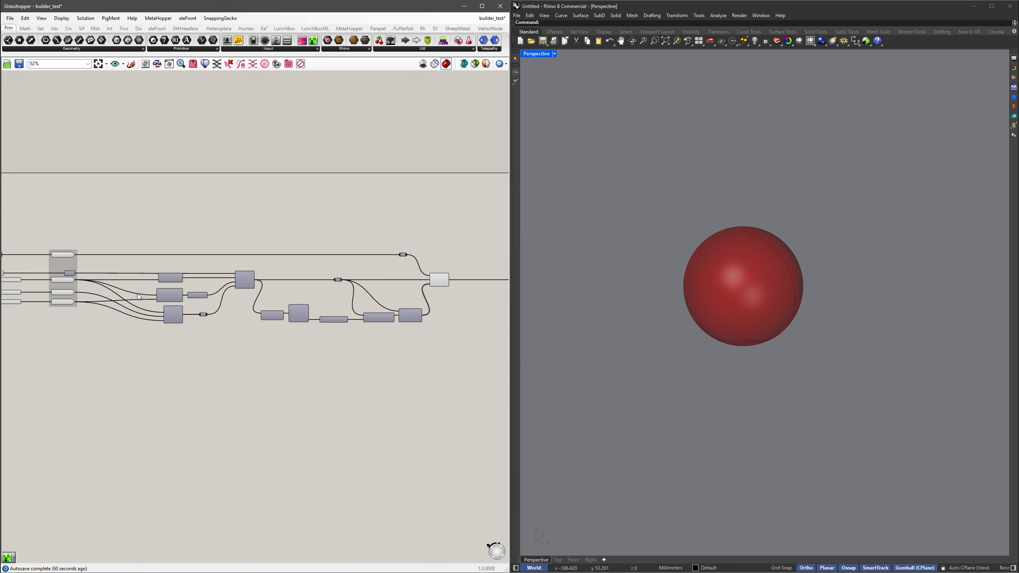
{"action": "right_click_drag", "start_coordinate": [131, 293], "coordinate": [189, 290]}
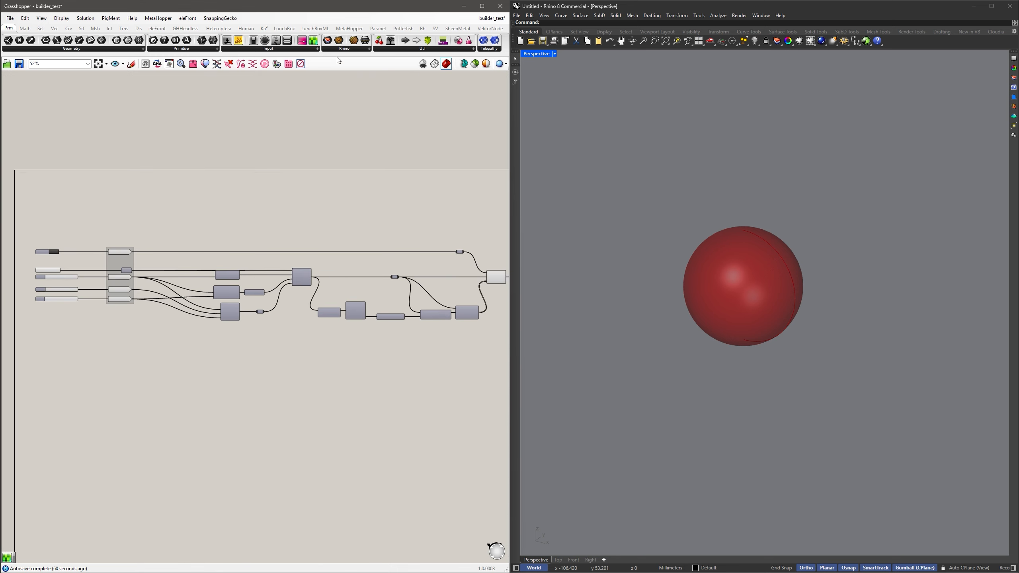
{"action": "left_click", "coordinate": [435, 29]}
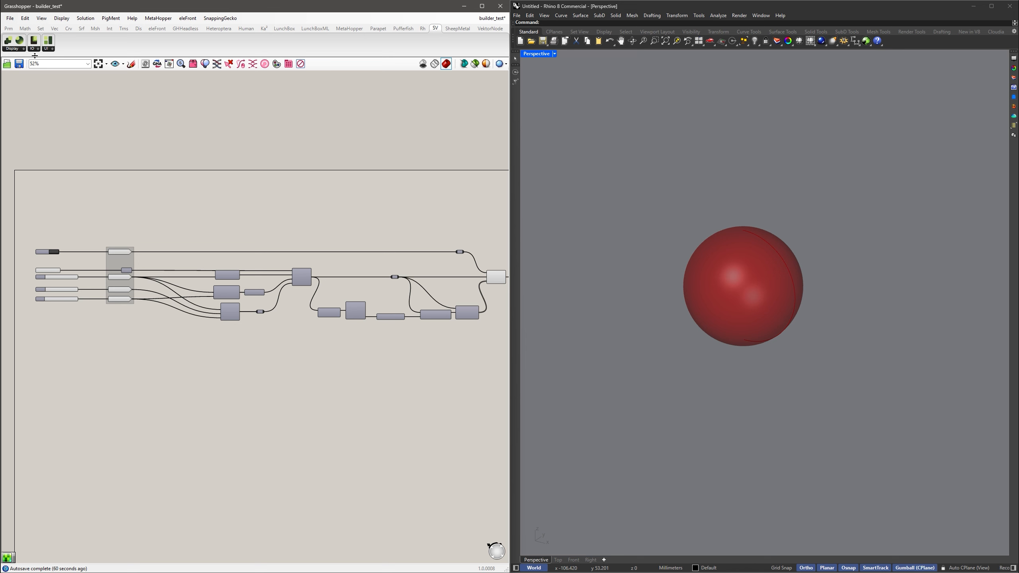
{"action": "left_click", "coordinate": [46, 49]}
{"action": "left_click", "coordinate": [58, 63]}
{"action": "scroll", "coordinate": [35, 189], "scroll_direction": "up", "scroll_amount": 7}
{"action": "left_click_drag", "start_coordinate": [102, 200], "coordinate": [167, 191]}
Add a Boolean Toggle beside the UI Bridge component and connect it to the Enable input.
{"action": "double_click", "coordinate": [79, 211]}
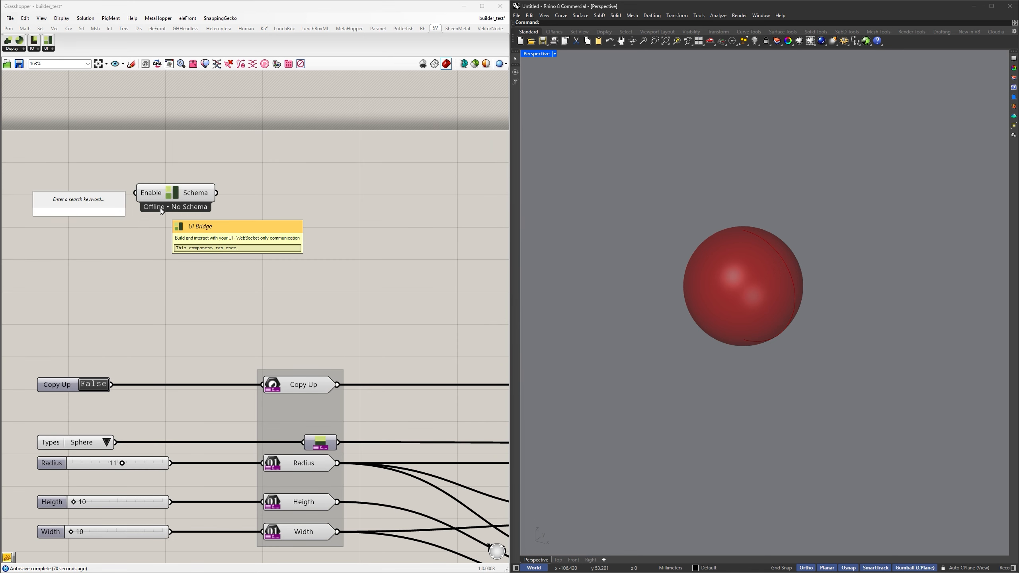
{"action": "type", "text": "toggle"}
{"action": "key", "text": "Return"}
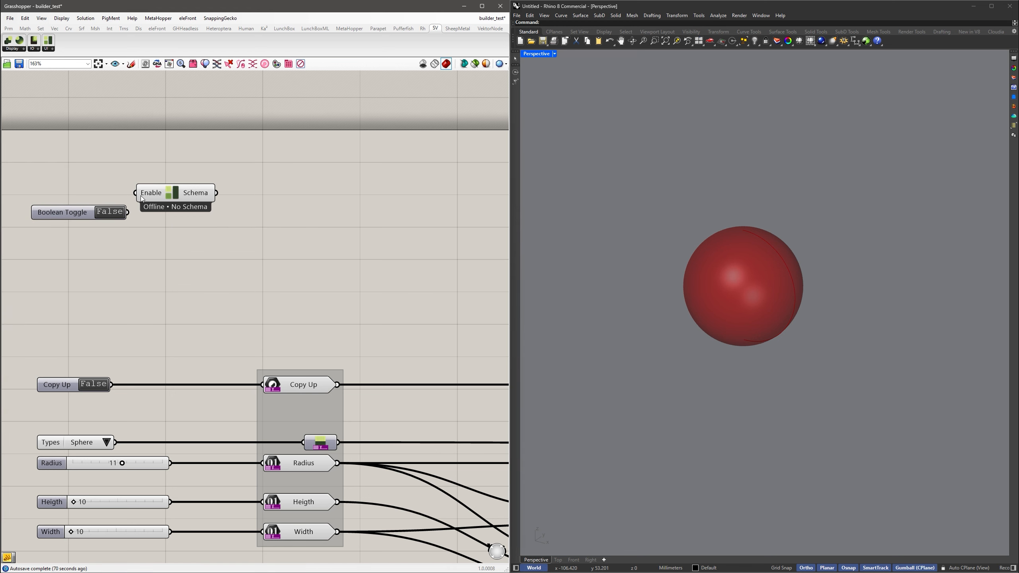
{"action": "left_click_drag", "start_coordinate": [147, 202], "coordinate": [183, 203]}
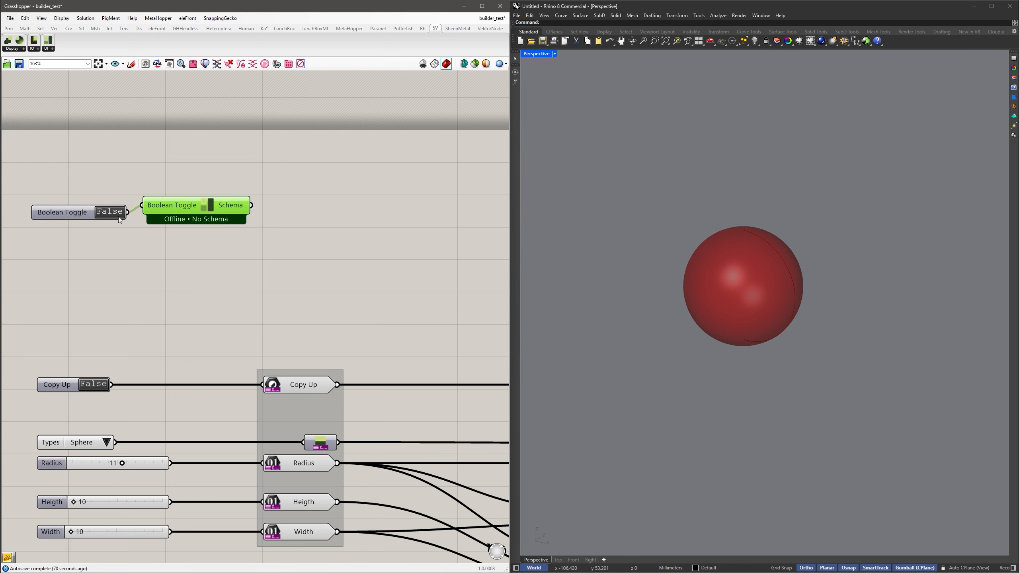
Rename the new Boolean Toggle to Enable and align the UI Bridge component with it.
{"action": "right_click", "coordinate": [118, 216]}
{"action": "left_click_drag", "start_coordinate": [124, 222], "coordinate": [70, 212]}
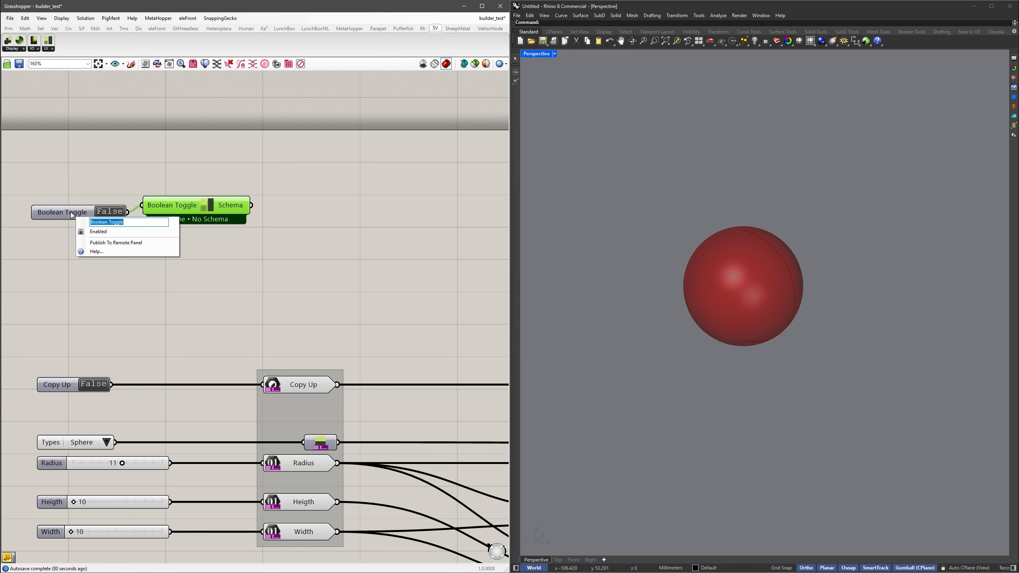
{"action": "type", "text": "Enable"}
{"action": "key", "text": "Return"}
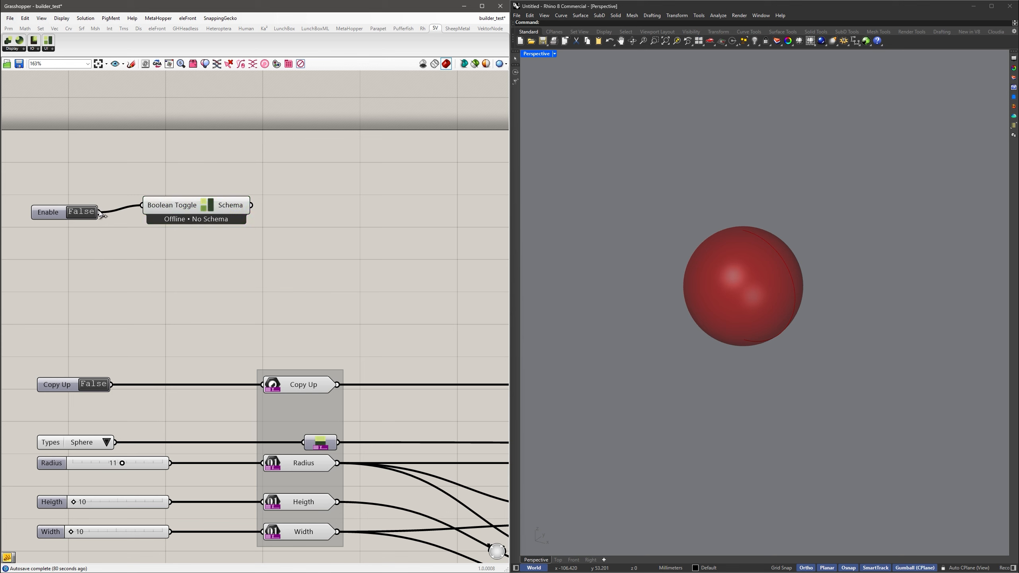
{"action": "left_click_drag", "start_coordinate": [199, 203], "coordinate": [186, 213]}
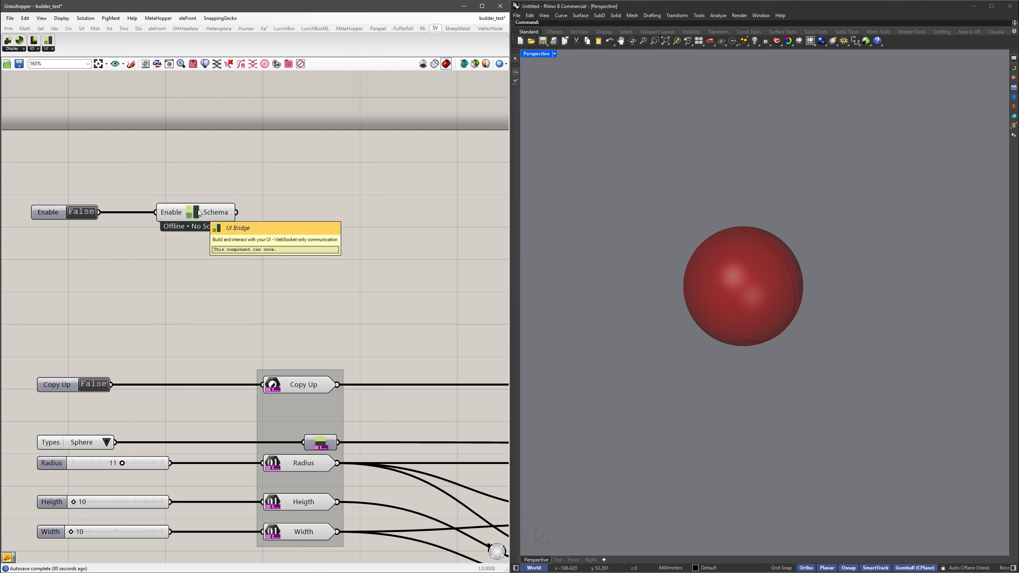
Switch the Enable toggle to True and open the UI Bridge's web interface in a maximized browser window.
{"action": "double_click", "coordinate": [84, 212]}
{"action": "mouse_move", "coordinate": [232, 201]}
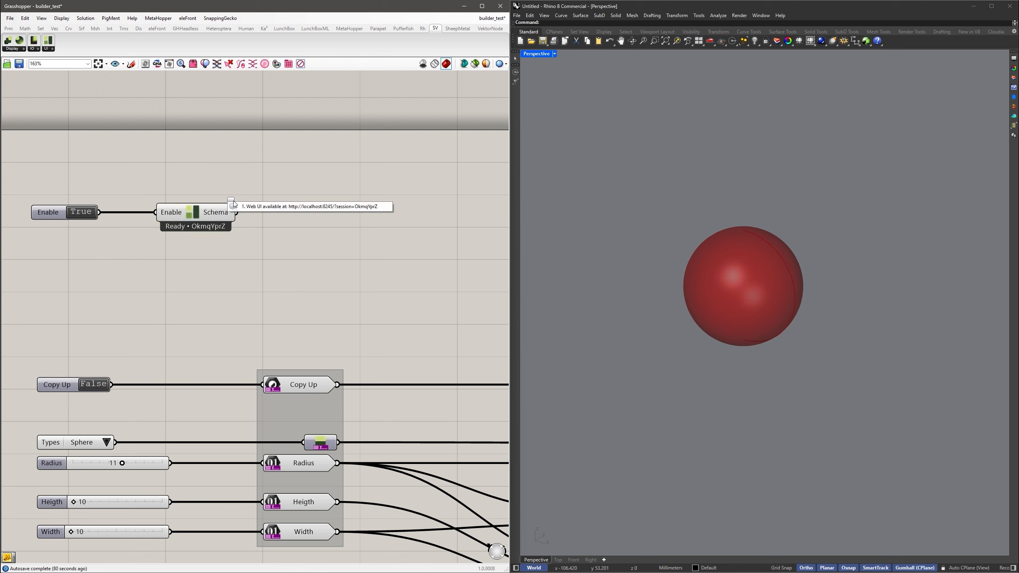
{"action": "right_click", "coordinate": [190, 211]}
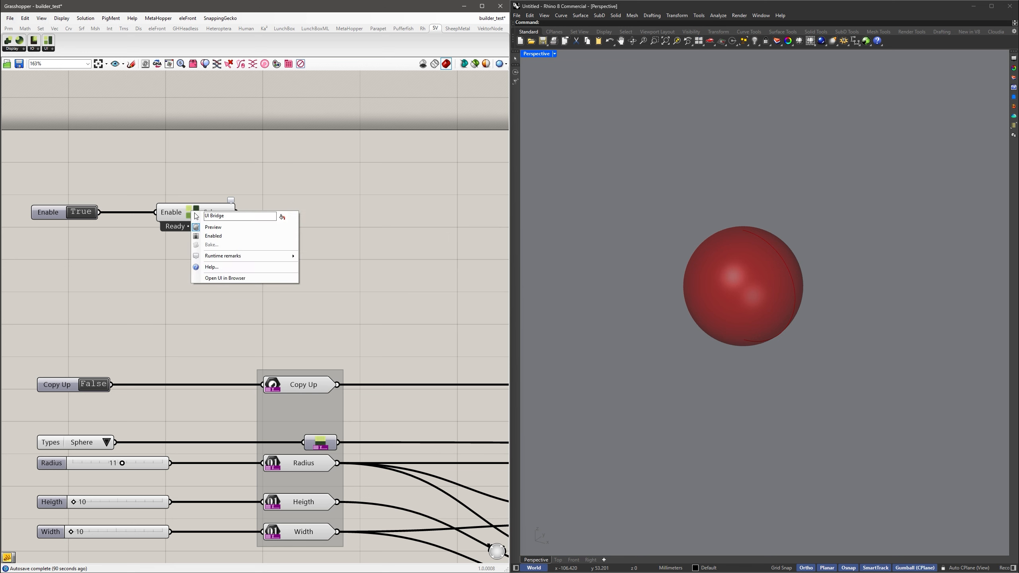
{"action": "left_click", "coordinate": [227, 278]}
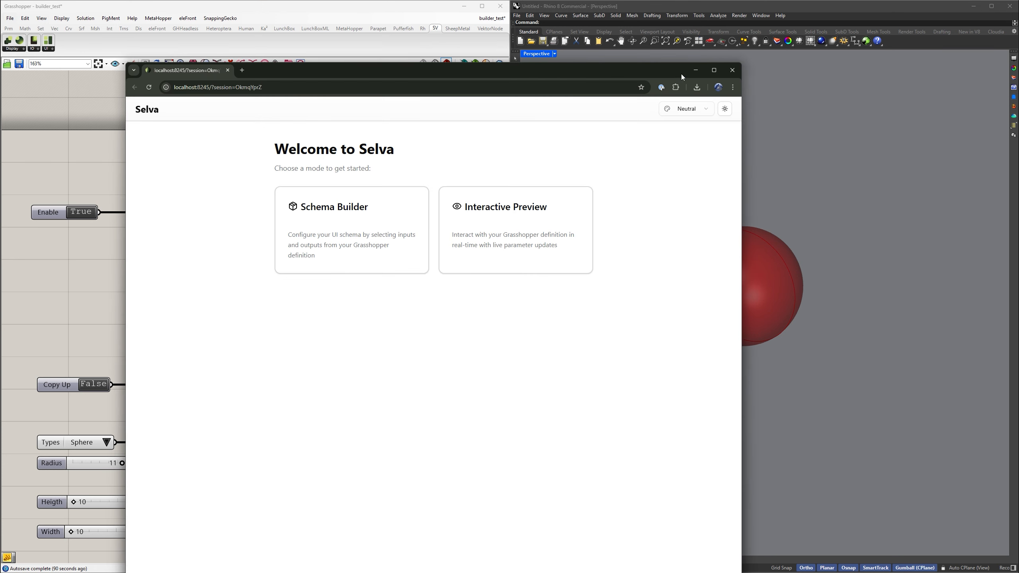
{"action": "left_click", "coordinate": [714, 70]}
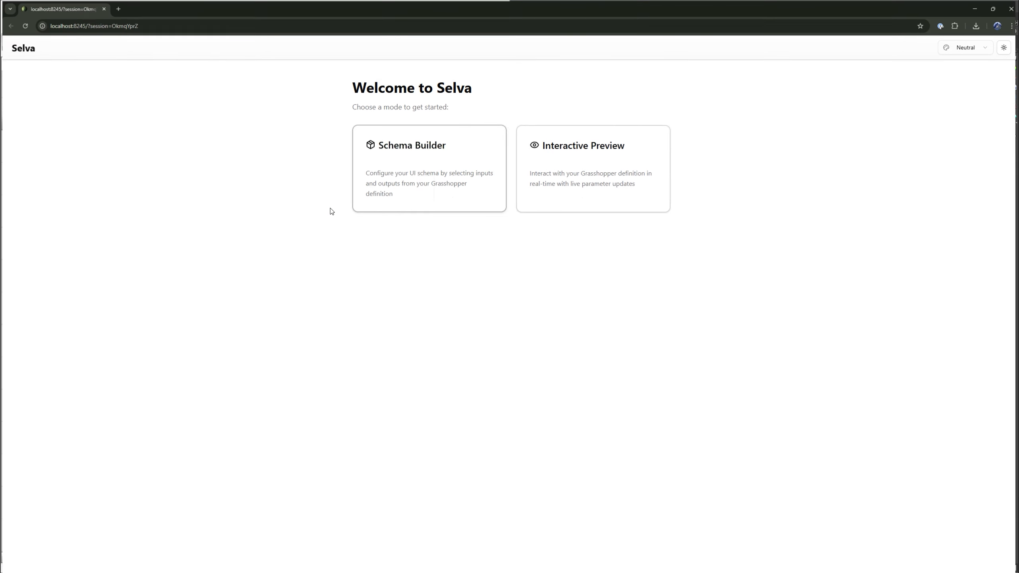
In Schema Builder mode, name the schema My Ui and turn off Instant Solve.
{"action": "left_click", "coordinate": [427, 166]}
{"action": "left_click_drag", "start_coordinate": [192, 130], "coordinate": [117, 134]}
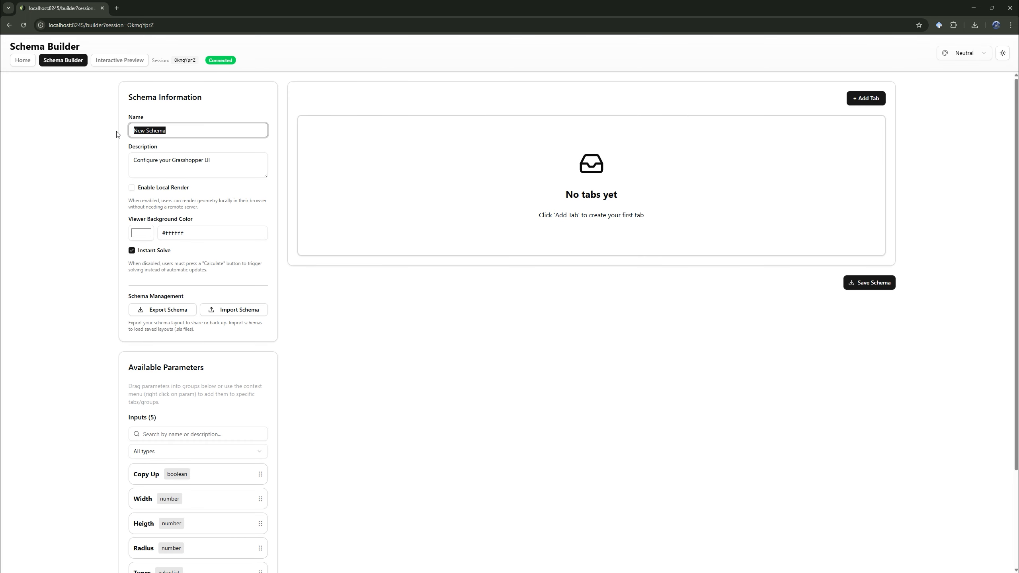
{"action": "type", "text": "My Ui"}
{"action": "left_click", "coordinate": [211, 161]}
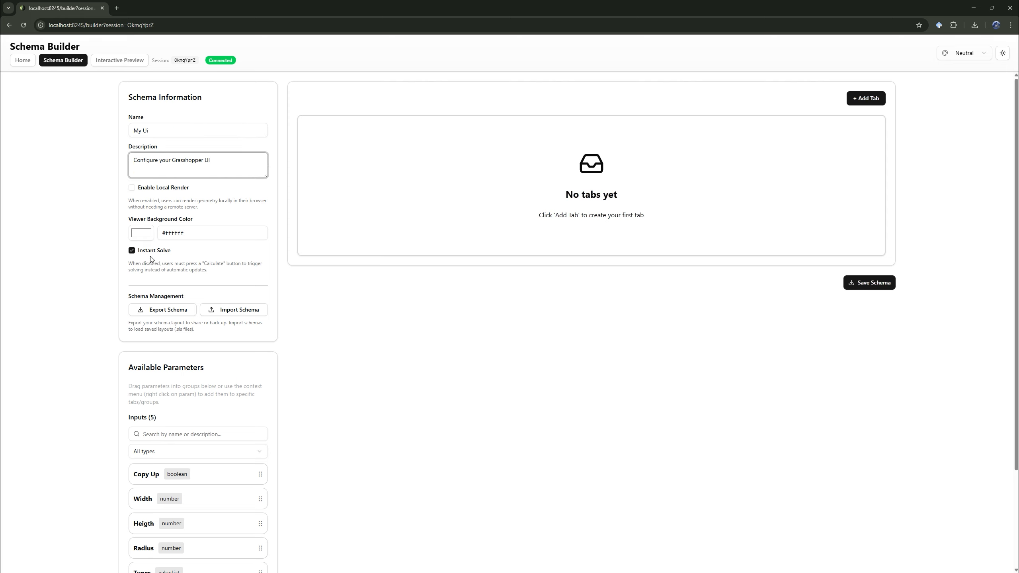
{"action": "left_click", "coordinate": [132, 251]}
Add the Copy Up parameter to a new group defined as Main / Inputs.
{"action": "scroll", "coordinate": [179, 263], "scroll_direction": "down", "scroll_amount": 3}
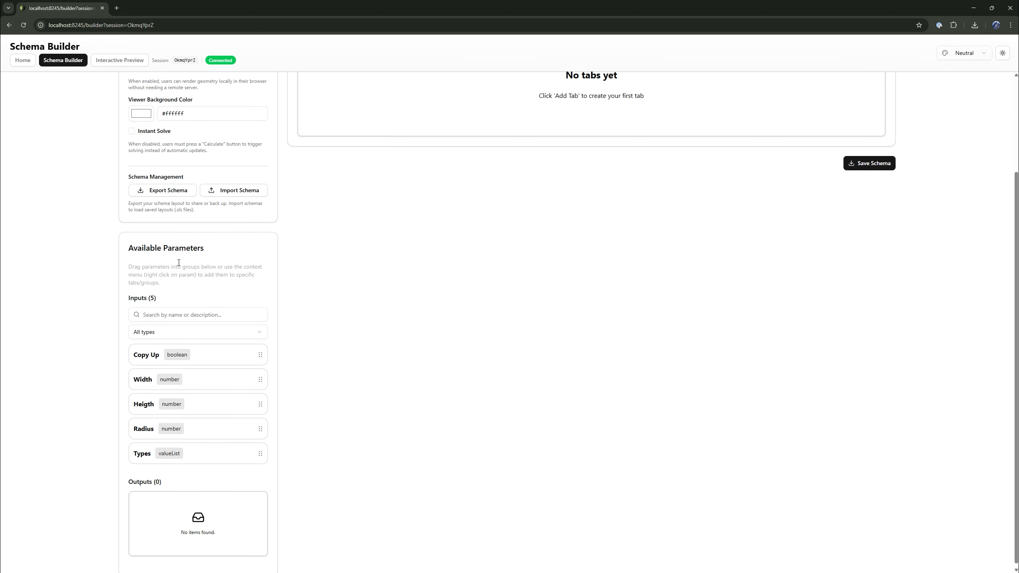
{"action": "scroll", "coordinate": [269, 298], "scroll_direction": "up", "scroll_amount": 1}
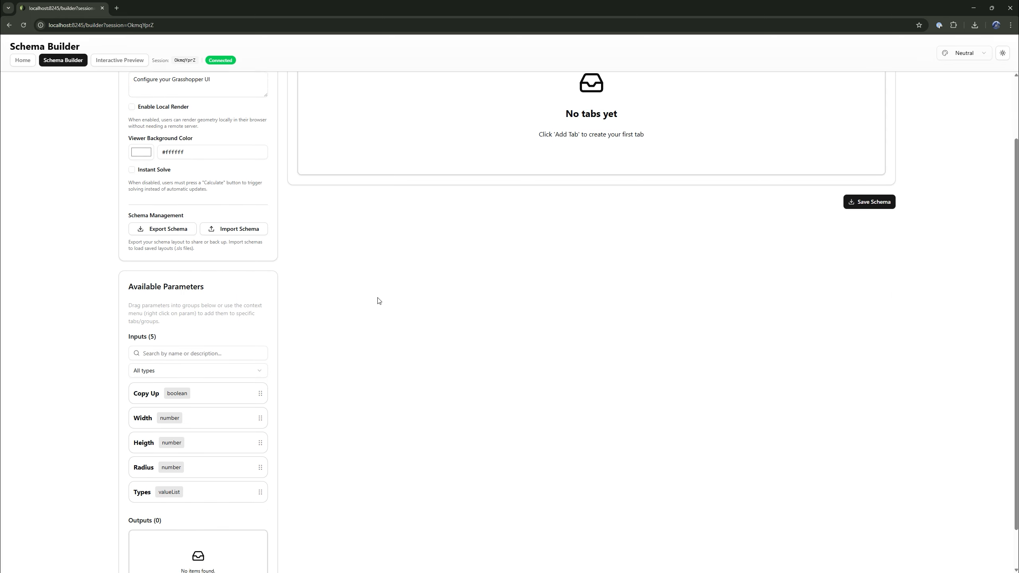
{"action": "right_click", "coordinate": [169, 396]}
{"action": "left_click", "coordinate": [409, 350]}
{"action": "scroll", "coordinate": [409, 350], "scroll_direction": "up", "scroll_amount": 3}
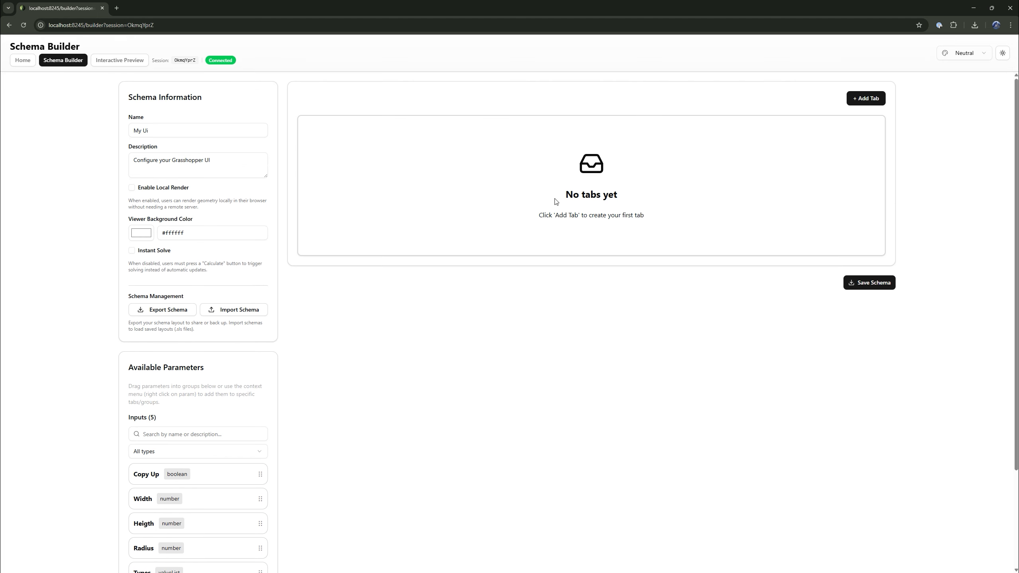
{"action": "right_click", "coordinate": [163, 481]}
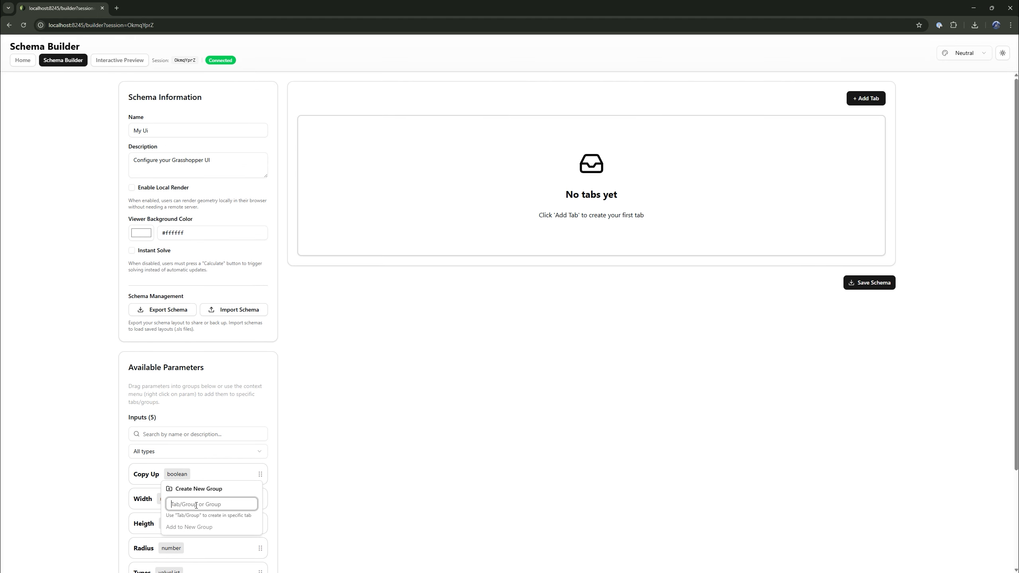
{"action": "type", "text": "Main / Inputs"}
{"action": "key", "text": "Return"}
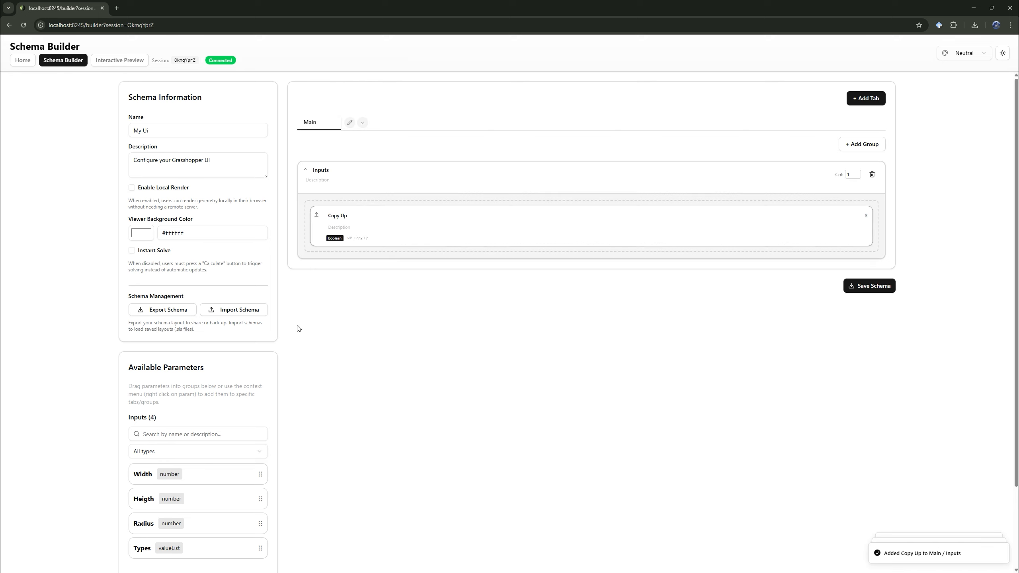
Add the Width, Heigth, Radius and Types parameters to the Inputs group, placing Width between Radius and Types.
{"action": "left_click_drag", "start_coordinate": [151, 475], "coordinate": [357, 281]}
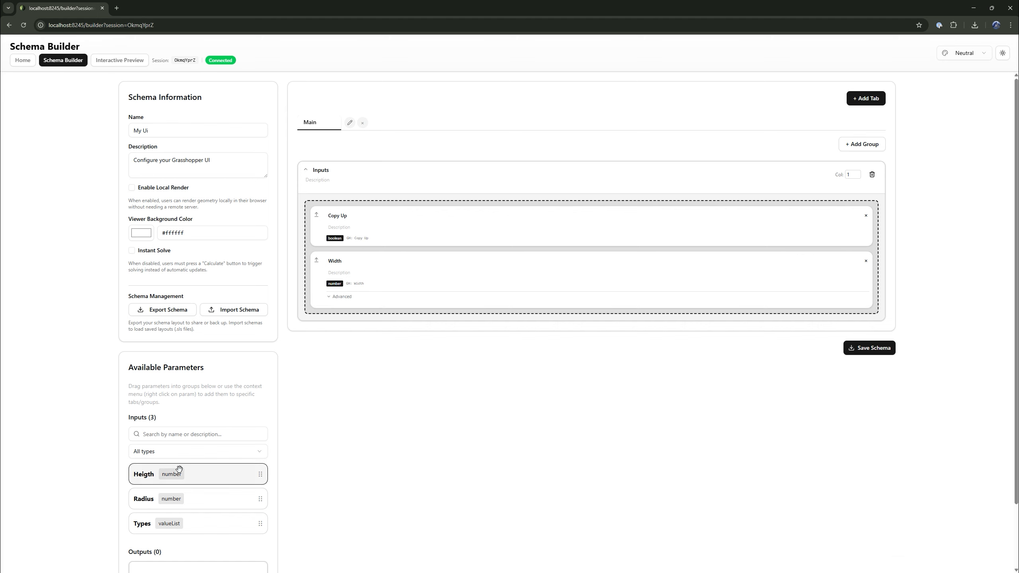
{"action": "left_click_drag", "start_coordinate": [177, 473], "coordinate": [368, 313]}
{"action": "left_click_drag", "start_coordinate": [172, 499], "coordinate": [384, 370]}
{"action": "left_click_drag", "start_coordinate": [191, 453], "coordinate": [373, 437]}
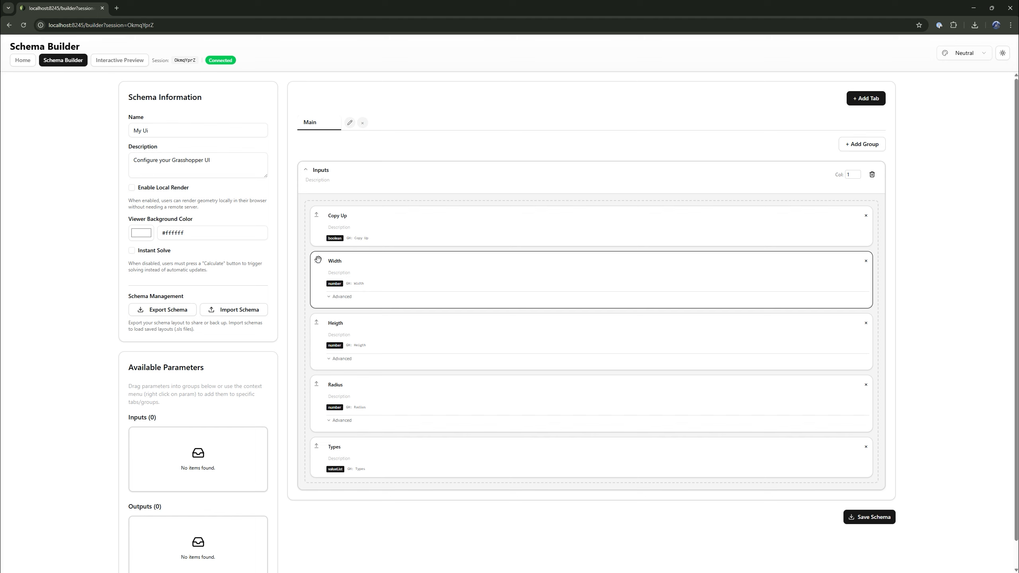
{"action": "left_click_drag", "start_coordinate": [318, 259], "coordinate": [386, 386]}
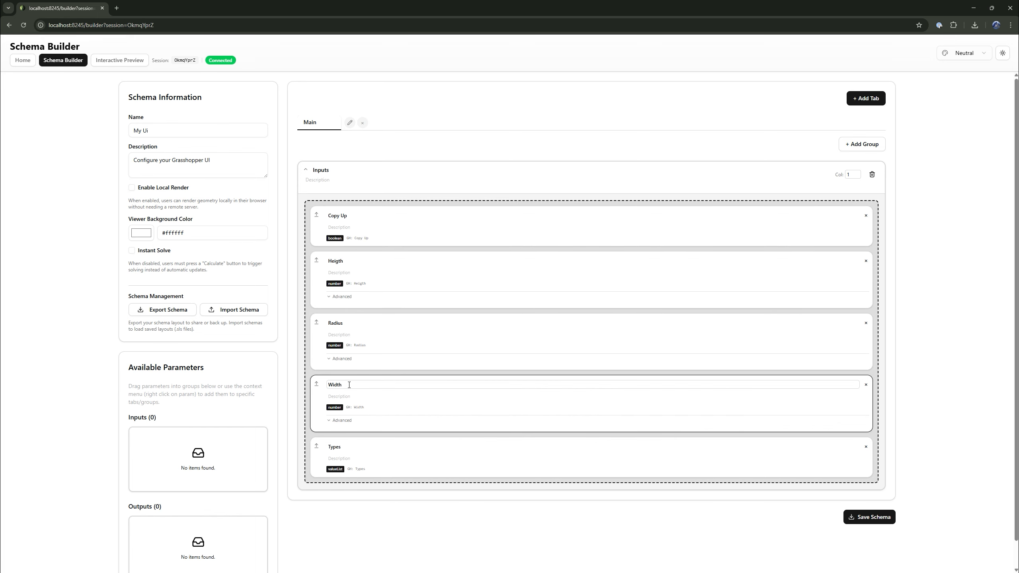
Check Radius's advanced slider option, then save the schema and open its interactive preview.
{"action": "left_click", "coordinate": [340, 359]}
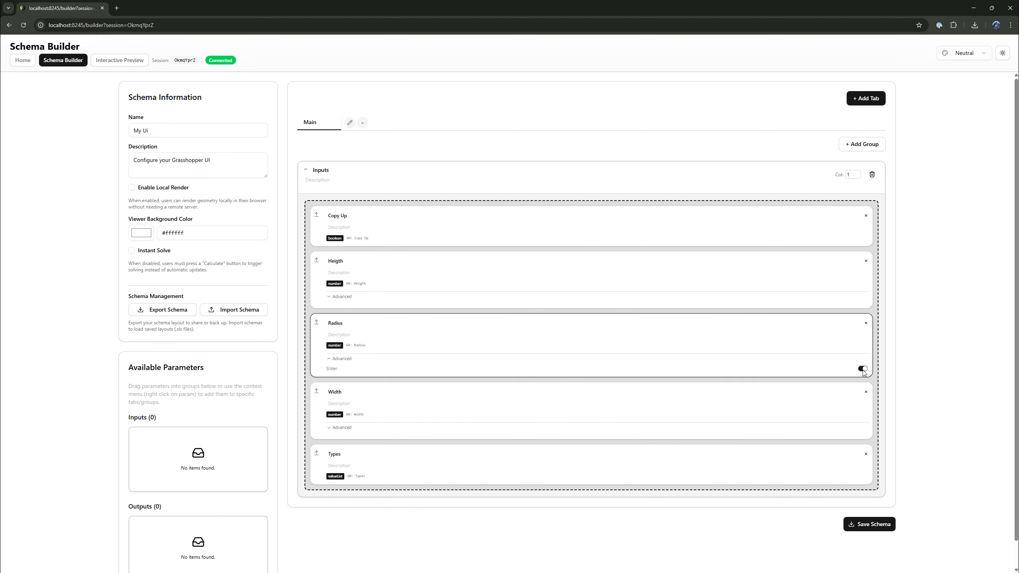
{"action": "scroll", "coordinate": [413, 482], "scroll_direction": "down", "scroll_amount": 1}
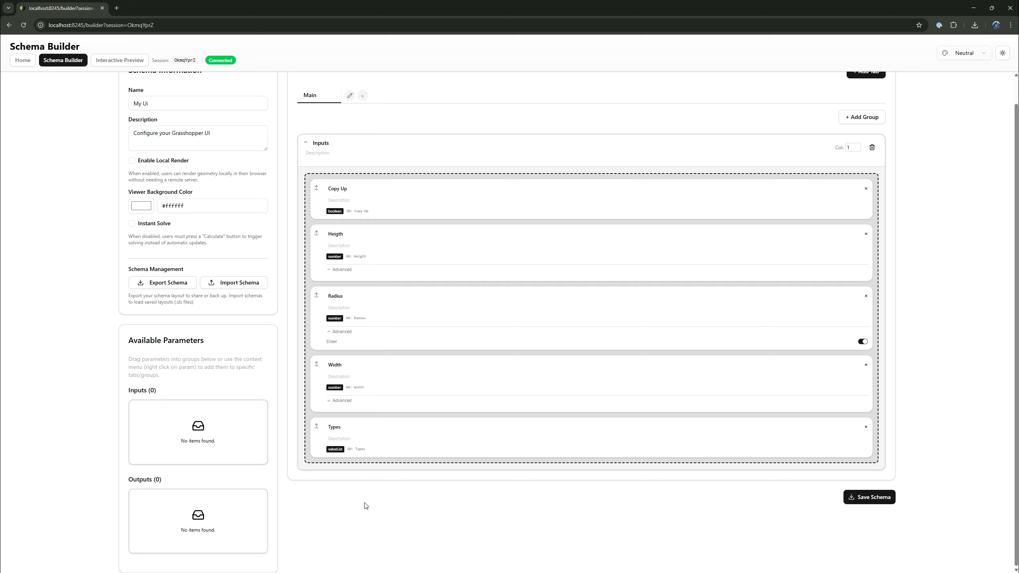
{"action": "left_click", "coordinate": [857, 499]}
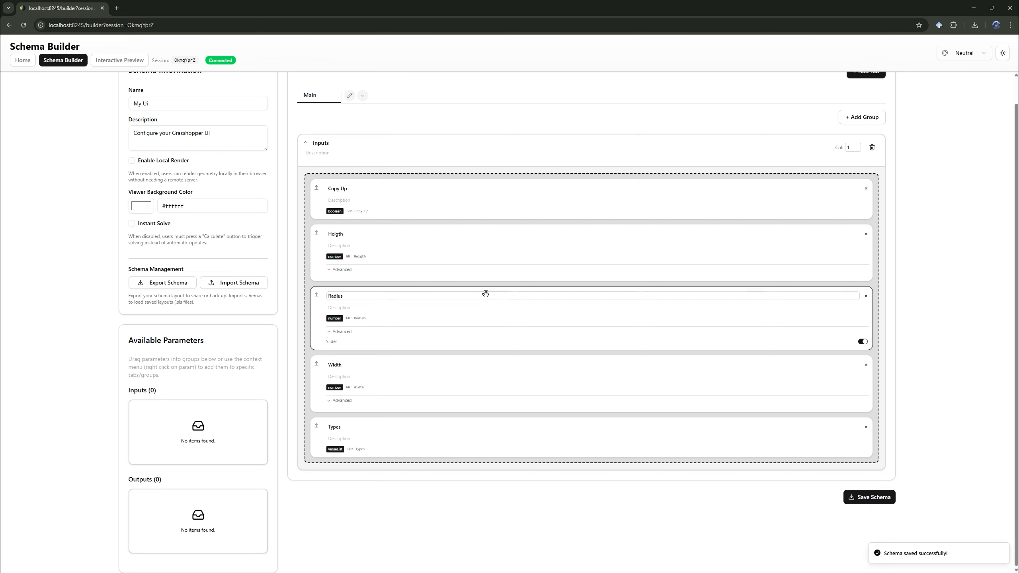
{"action": "left_click", "coordinate": [119, 61]}
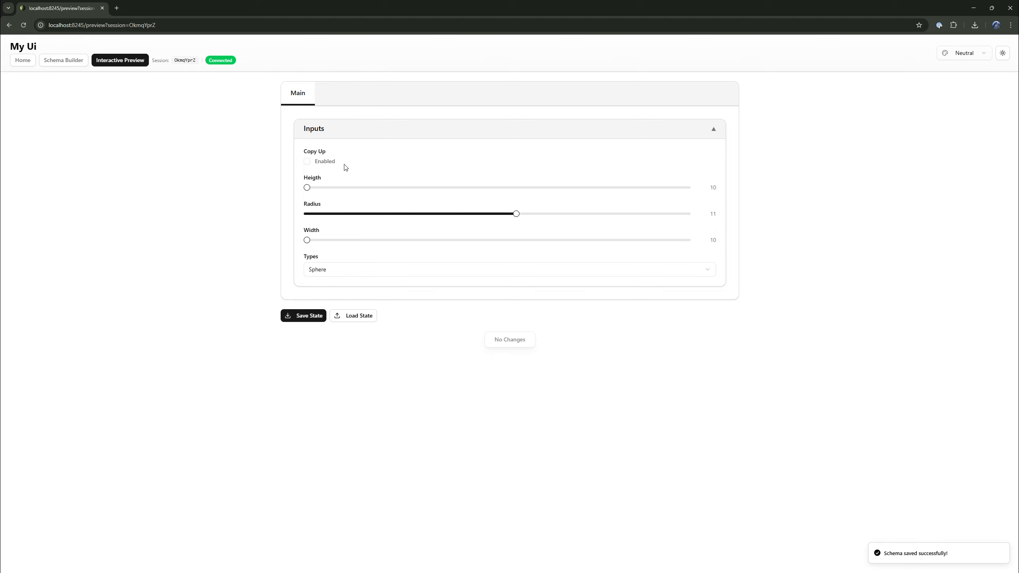
Turn off the Slider option for Heigth, save the schema and check the numeric field in the interactive preview.
{"action": "left_click", "coordinate": [63, 60]}
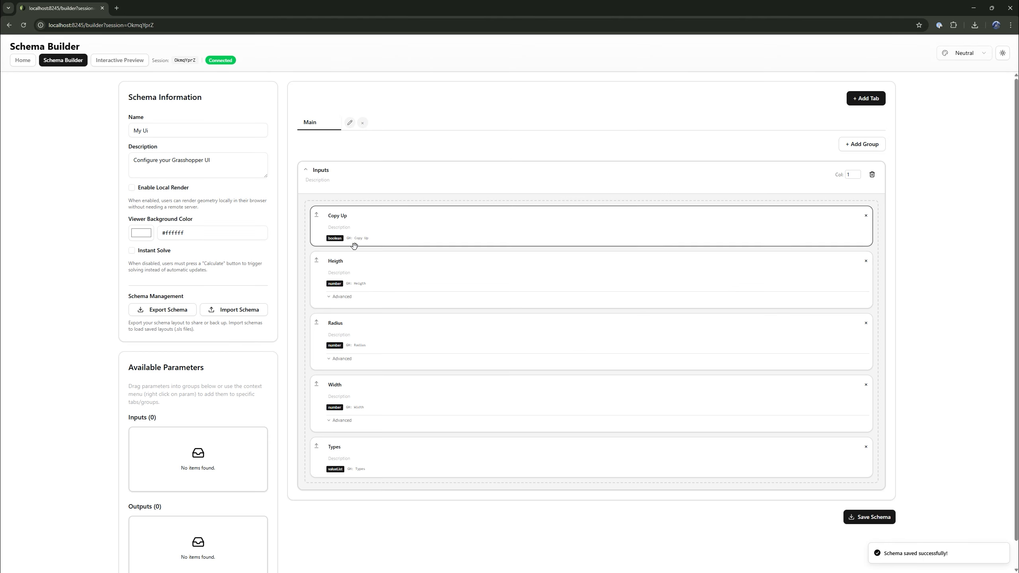
{"action": "left_click", "coordinate": [329, 297]}
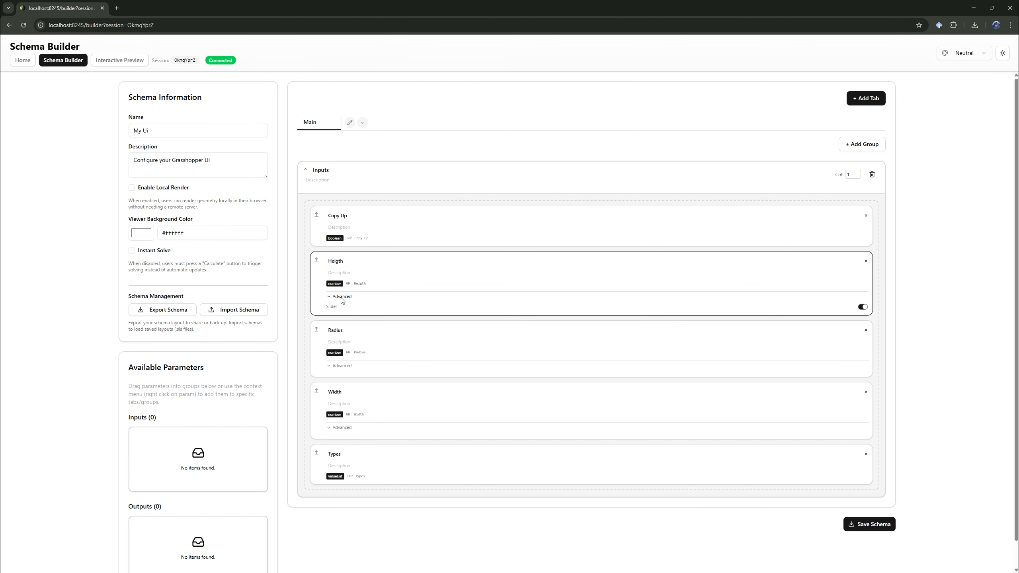
{"action": "left_click", "coordinate": [865, 308]}
{"action": "key", "text": "ctrl+s"}
{"action": "left_click", "coordinate": [137, 63]}
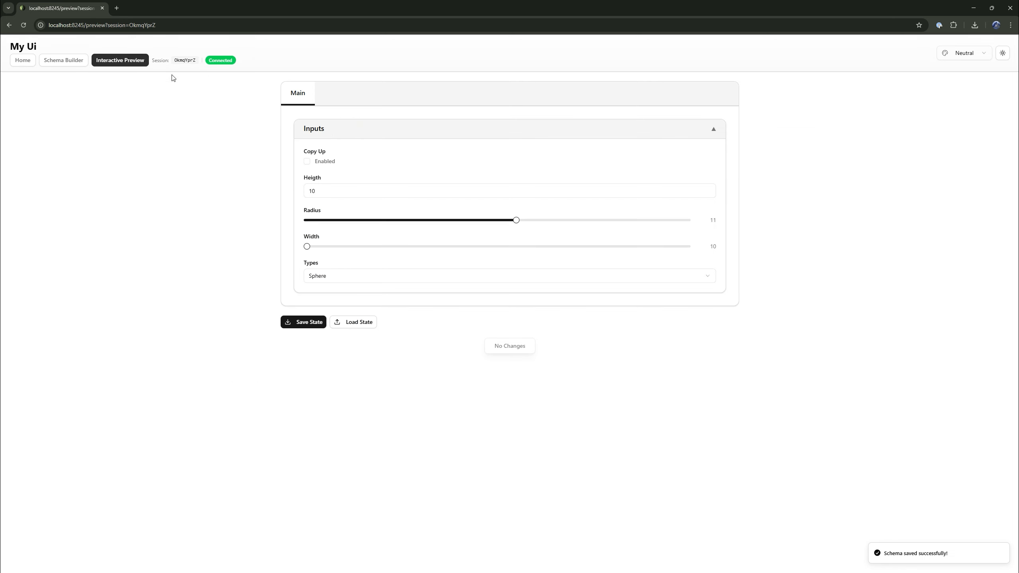
{"action": "left_click_drag", "start_coordinate": [310, 194], "coordinate": [357, 191]}
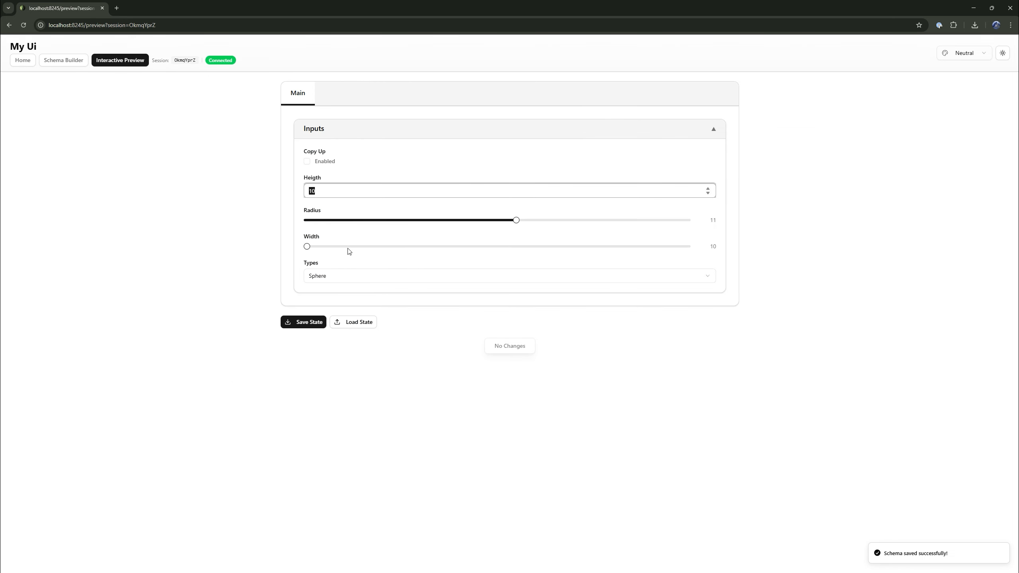
Turn the Slider option for Heigth back on, save the schema and return to the interactive preview.
{"action": "left_click", "coordinate": [63, 60]}
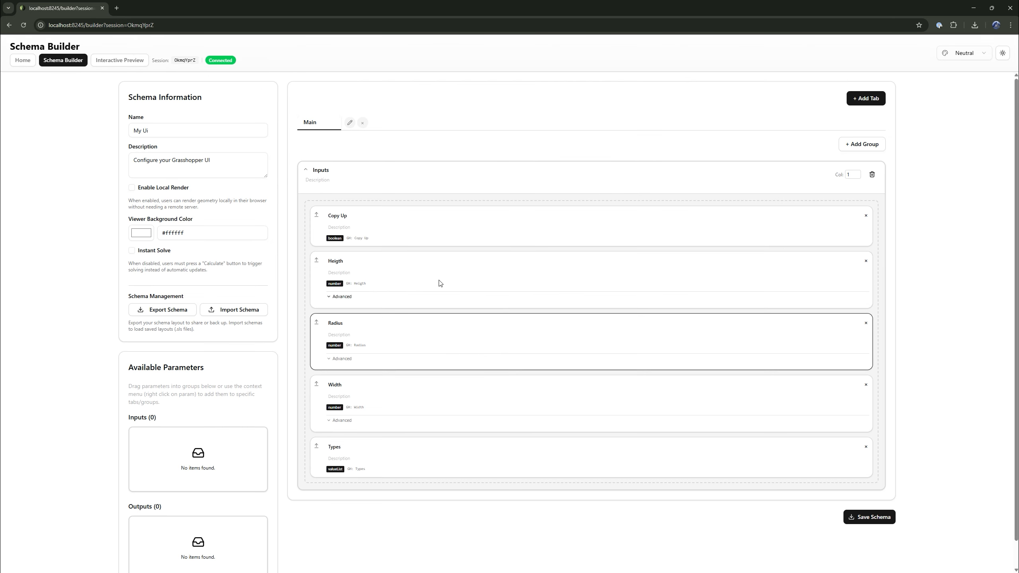
{"action": "left_click", "coordinate": [340, 296]}
{"action": "left_click", "coordinate": [863, 308]}
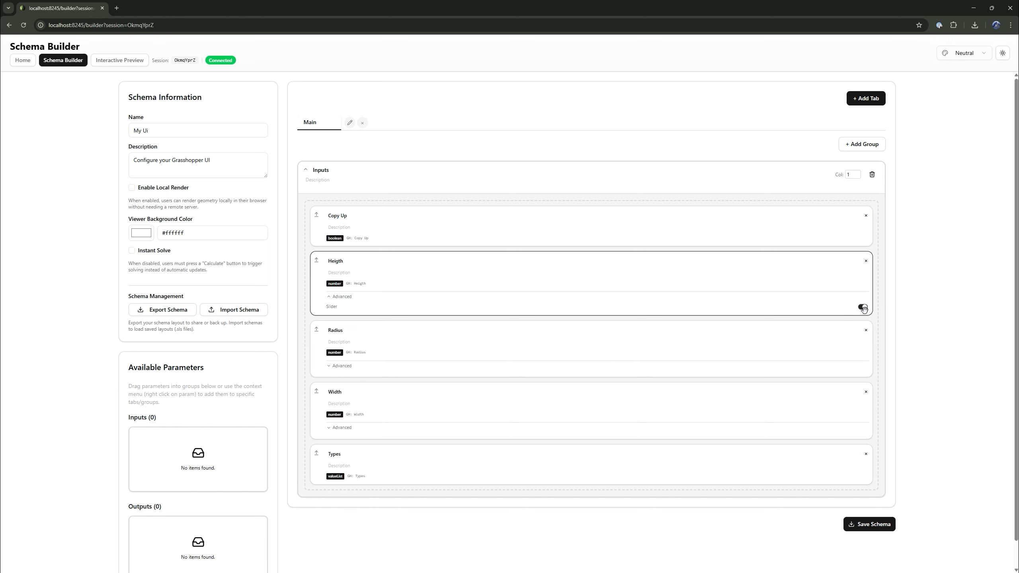
{"action": "left_click", "coordinate": [869, 525]}
{"action": "left_click", "coordinate": [120, 60]}
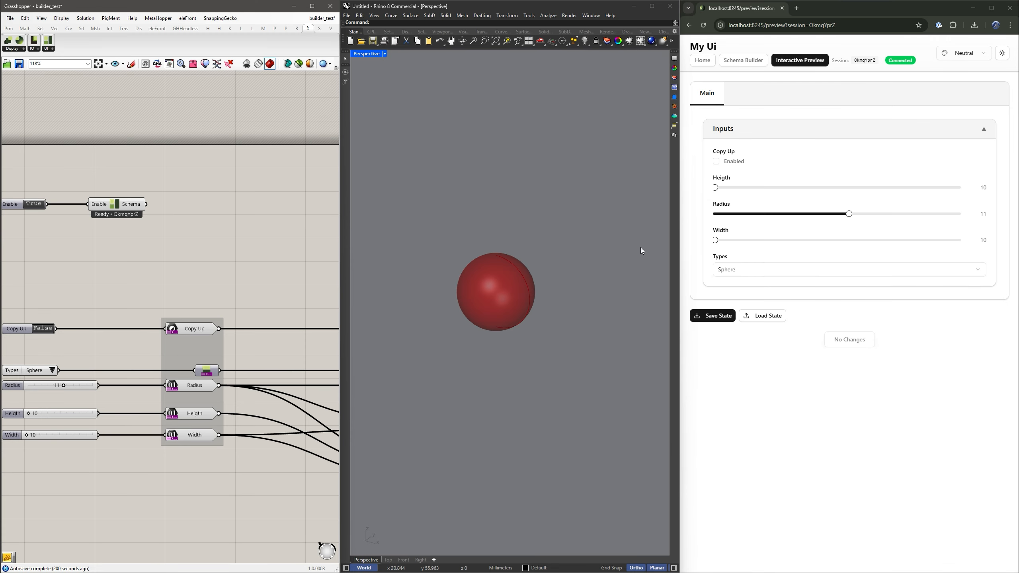
Set Radius to 5 in the interactive preview and apply the change to the Rhino model.
{"action": "left_click_drag", "start_coordinate": [849, 214], "coordinate": [776, 215]}
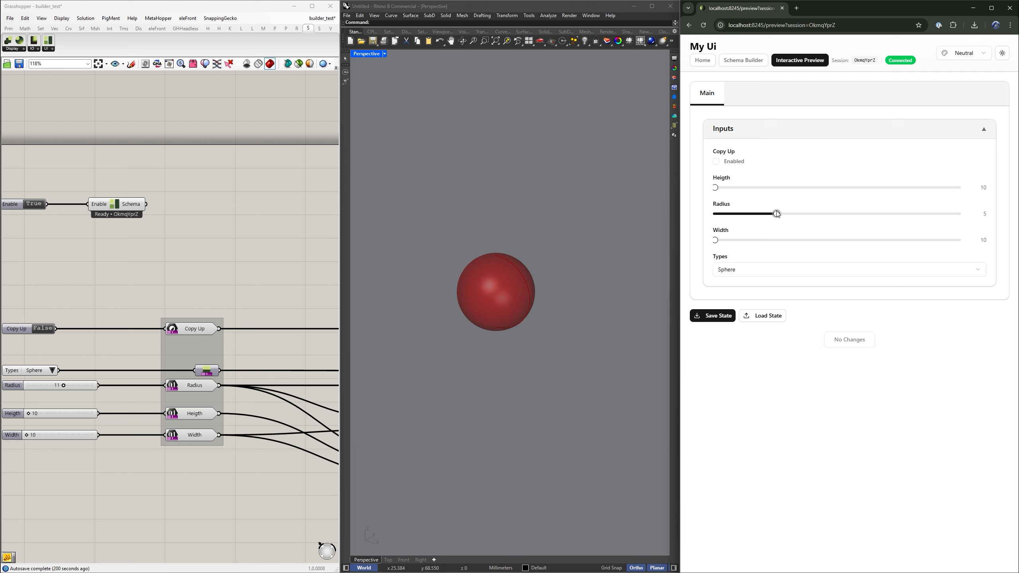
{"action": "left_click", "coordinate": [850, 340]}
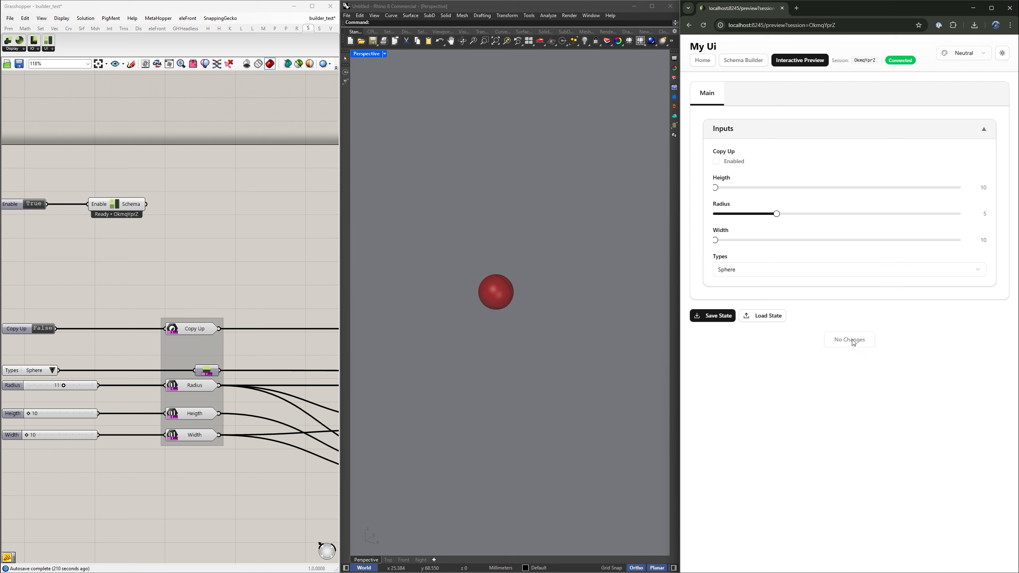
Enable Instant Solve in the schema, save it and reopen the interactive preview.
{"action": "left_click", "coordinate": [702, 62]}
{"action": "left_click", "coordinate": [753, 164]}
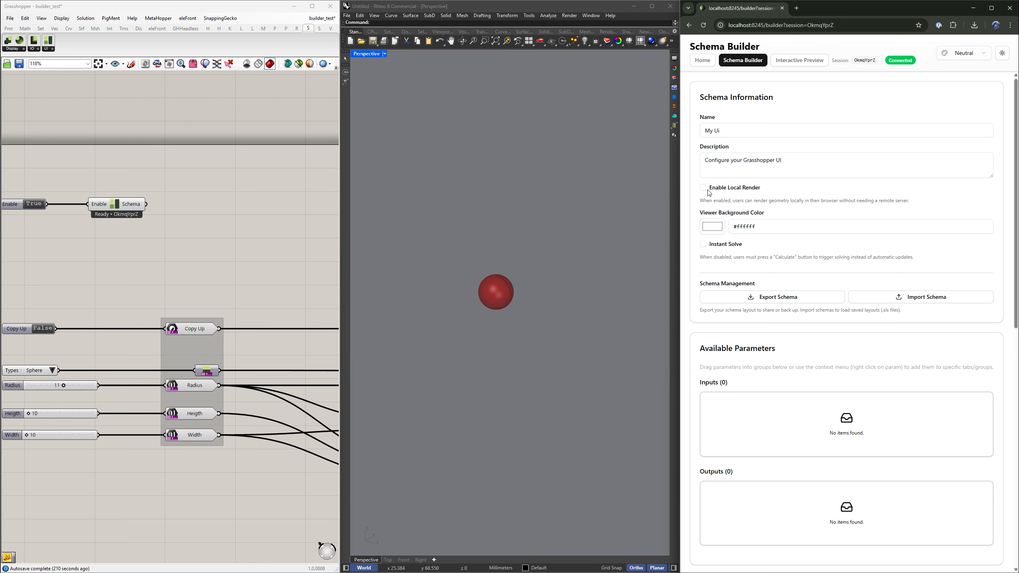
{"action": "left_click", "coordinate": [791, 59]}
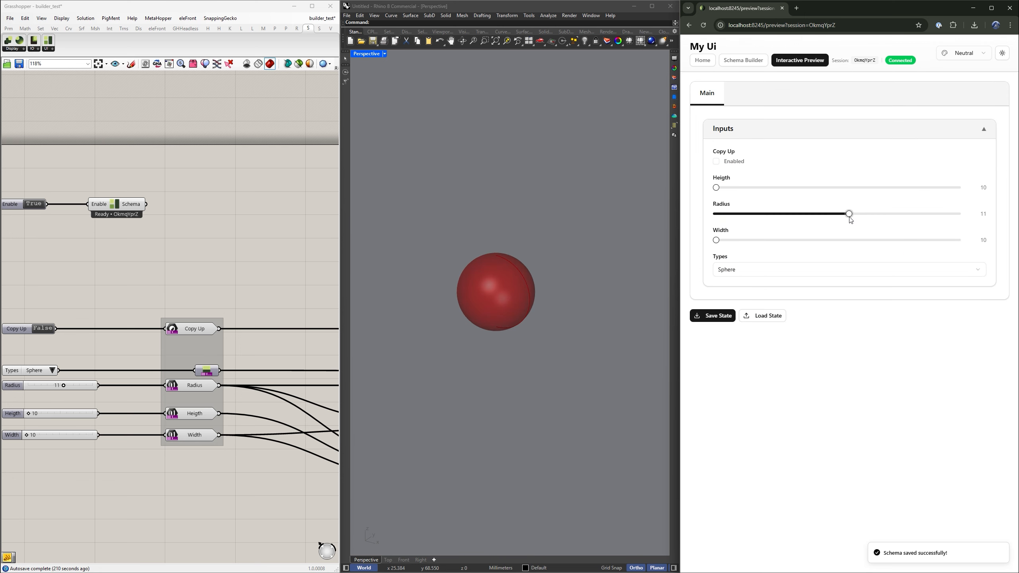
Set Radius to 12 in the preview and switch Types to Cylinder and then to Box.
{"action": "left_click_drag", "start_coordinate": [847, 214], "coordinate": [778, 216]}
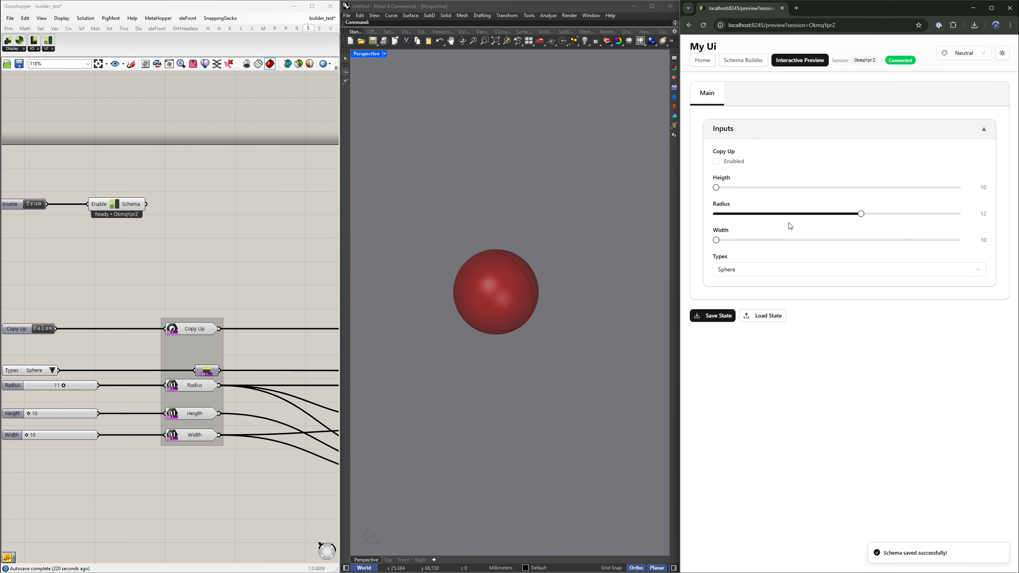
{"action": "left_click", "coordinate": [737, 272]}
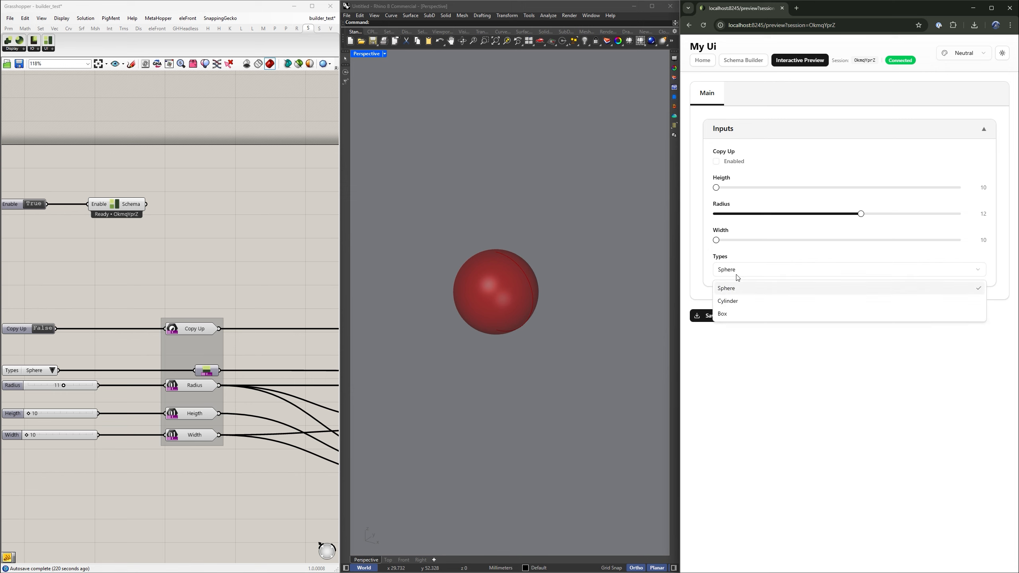
{"action": "left_click", "coordinate": [729, 301]}
{"action": "left_click", "coordinate": [743, 271]}
{"action": "left_click", "coordinate": [741, 314]}
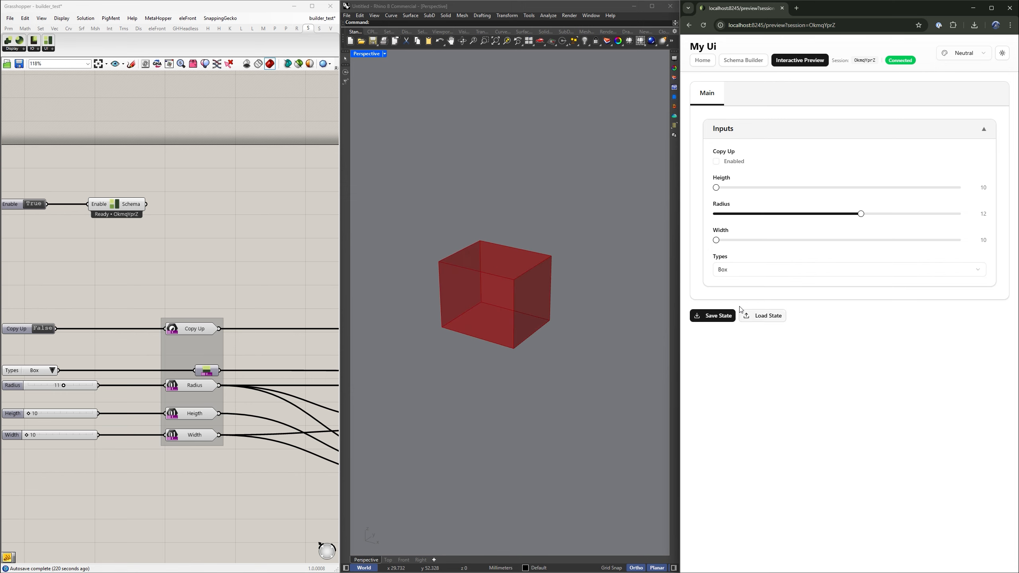
Toggle Copy Up on and off again in the preview to test its effect on the box.
{"action": "right_click_drag", "start_coordinate": [498, 349], "coordinate": [620, 286]}
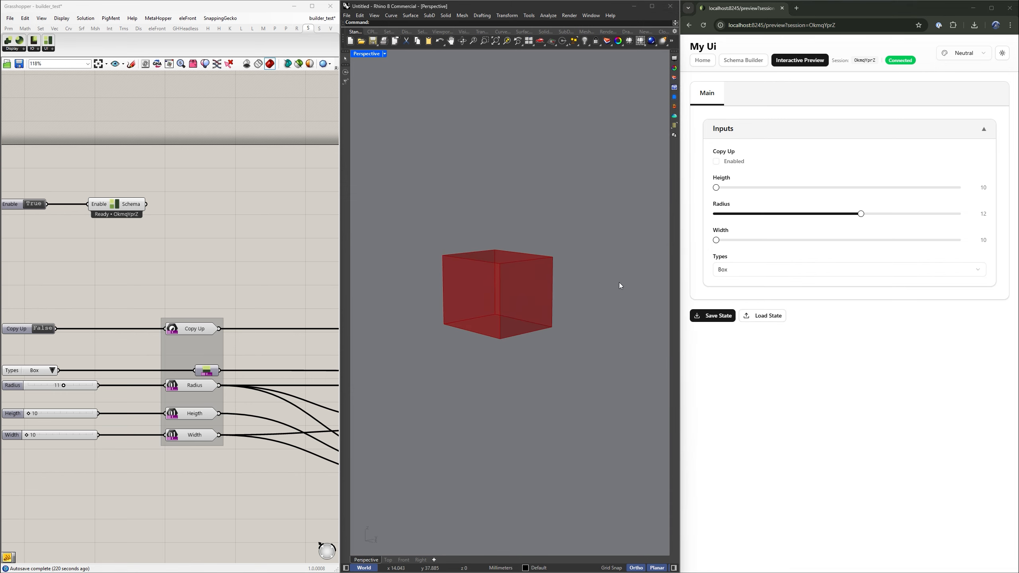
{"action": "left_click", "coordinate": [719, 160]}
{"action": "left_click", "coordinate": [719, 160]}
{"action": "left_click", "coordinate": [719, 160]}
{"action": "left_click", "coordinate": [720, 160]}
{"action": "right_click_drag", "start_coordinate": [471, 346], "coordinate": [499, 337]}
Add a Context Print component beside the Area component in the Grasshopper definition.
{"action": "scroll", "coordinate": [231, 329], "scroll_direction": "down", "scroll_amount": 5}
{"action": "scroll", "coordinate": [231, 329], "scroll_direction": "up", "scroll_amount": 6}
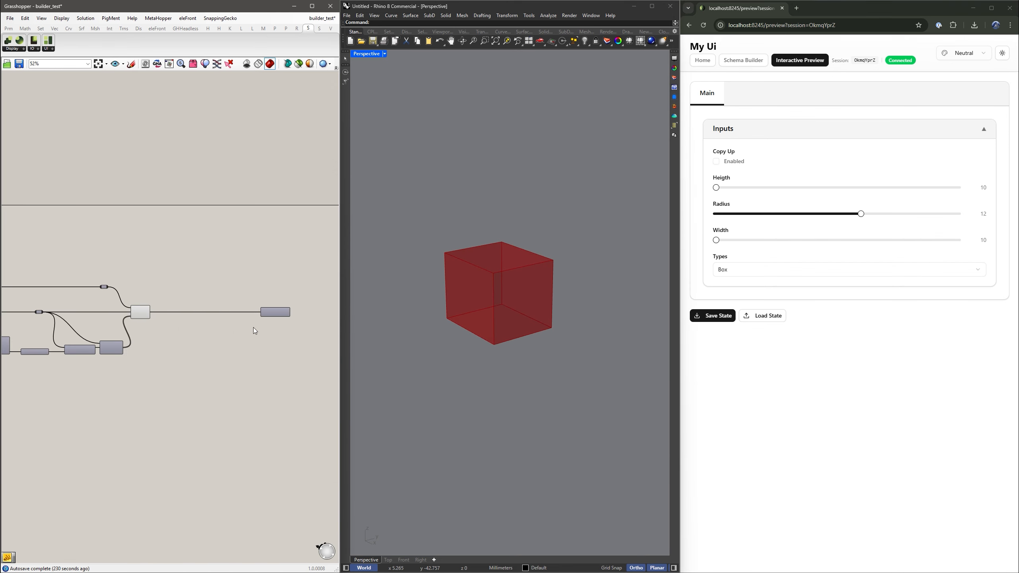
{"action": "right_click_drag", "start_coordinate": [327, 314], "coordinate": [249, 314]}
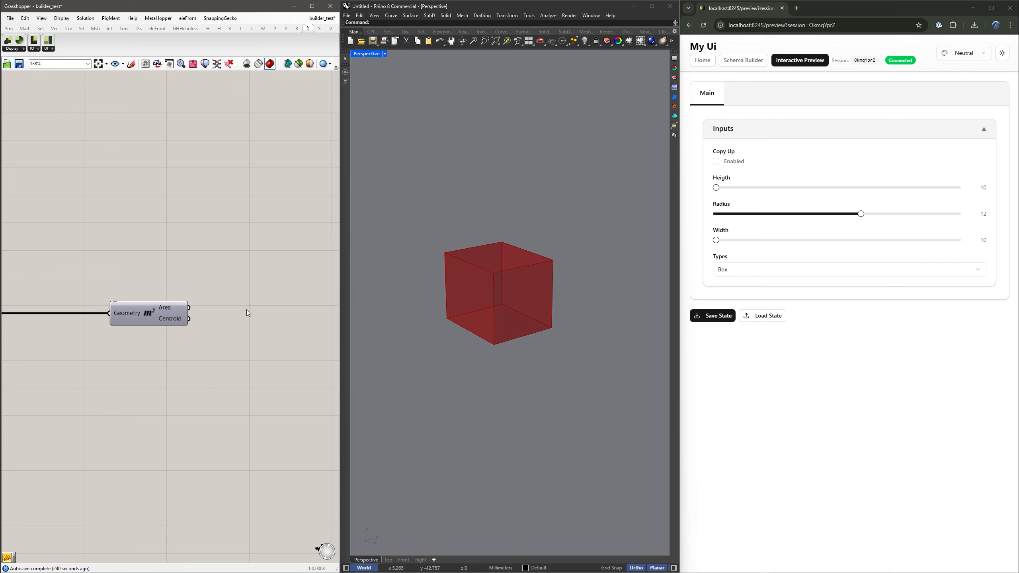
{"action": "double_click", "coordinate": [247, 310]}
{"action": "type", "text": "are"}
{"action": "key", "text": "BackSpace"}
{"action": "key", "text": "BackSpace"}
{"action": "key", "text": "BackSpace"}
{"action": "type", "text": "context"}
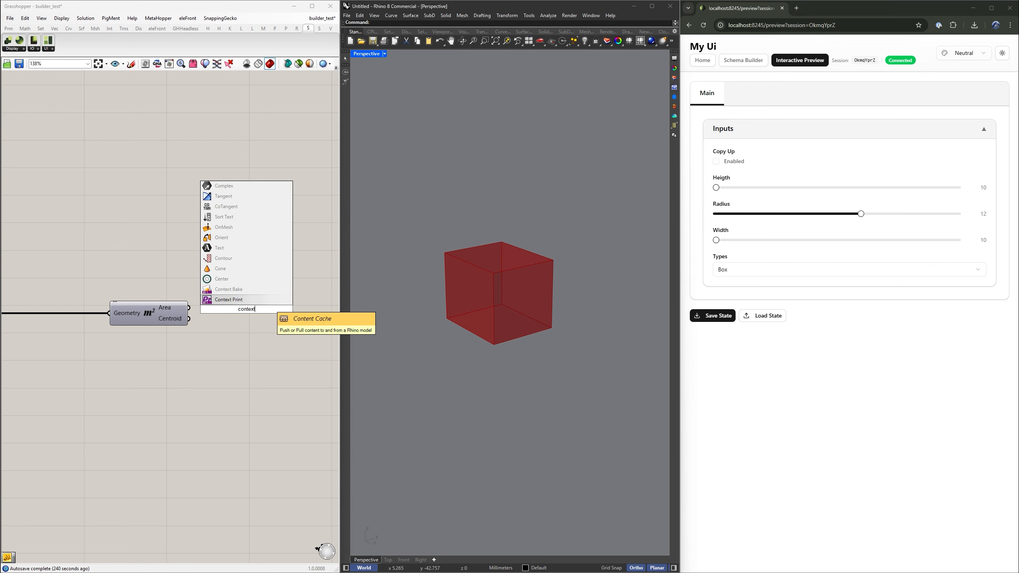
{"action": "key", "text": "Return"}
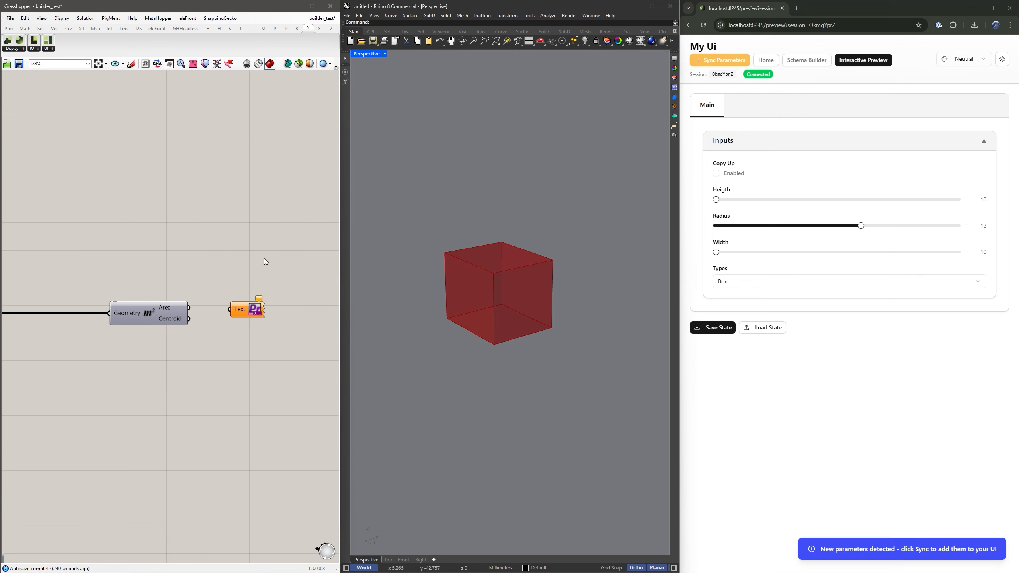
Sync the new parameters into the web UI, open the Schema Builder and widen the browser window.
{"action": "left_click", "coordinate": [724, 62]}
{"action": "left_click", "coordinate": [737, 61]}
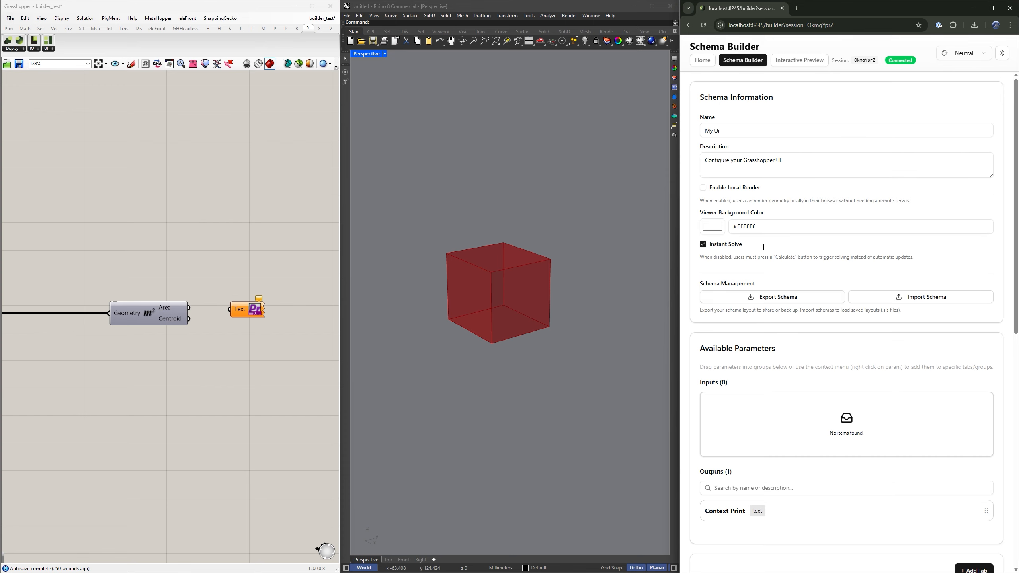
{"action": "scroll", "coordinate": [758, 316], "scroll_direction": "down", "scroll_amount": 2}
{"action": "left_click_drag", "start_coordinate": [681, 176], "coordinate": [467, 177]}
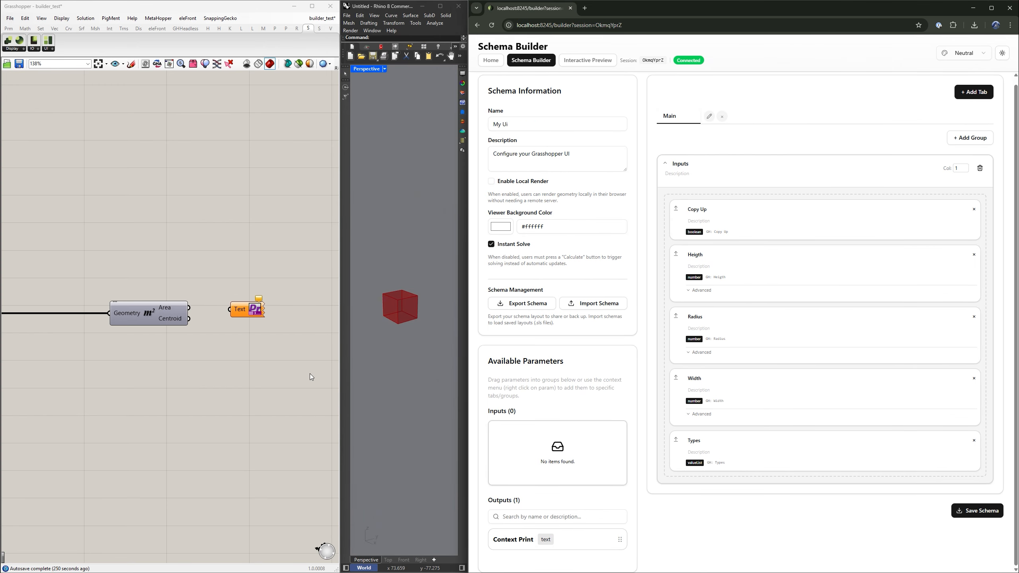
Rename the Context Print component in Grasshopper as Area.
{"action": "scroll", "coordinate": [256, 314], "scroll_direction": "up", "scroll_amount": 1}
{"action": "right_click", "coordinate": [261, 310]}
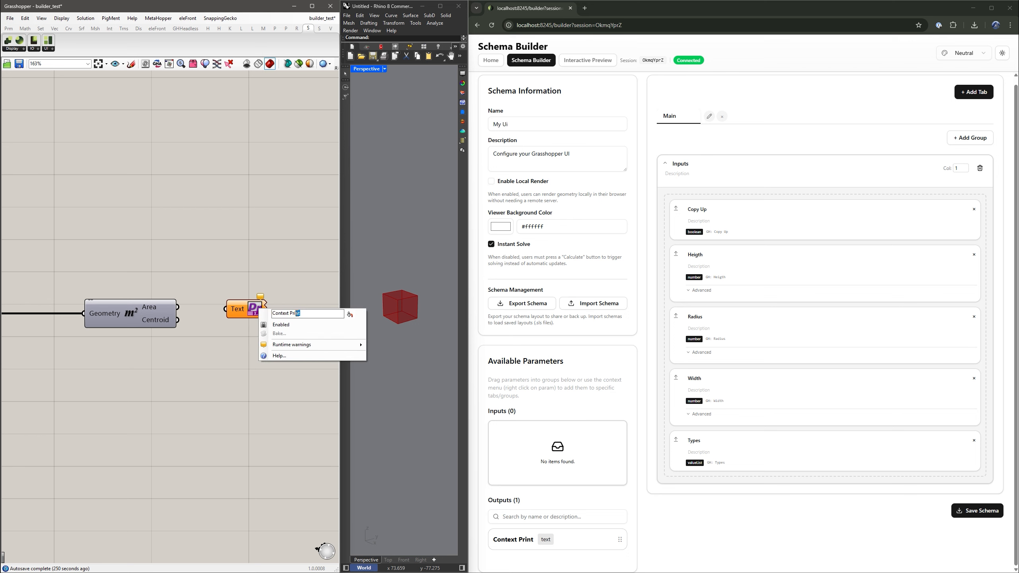
{"action": "type", "text": "Area"}
{"action": "key", "text": "Return"}
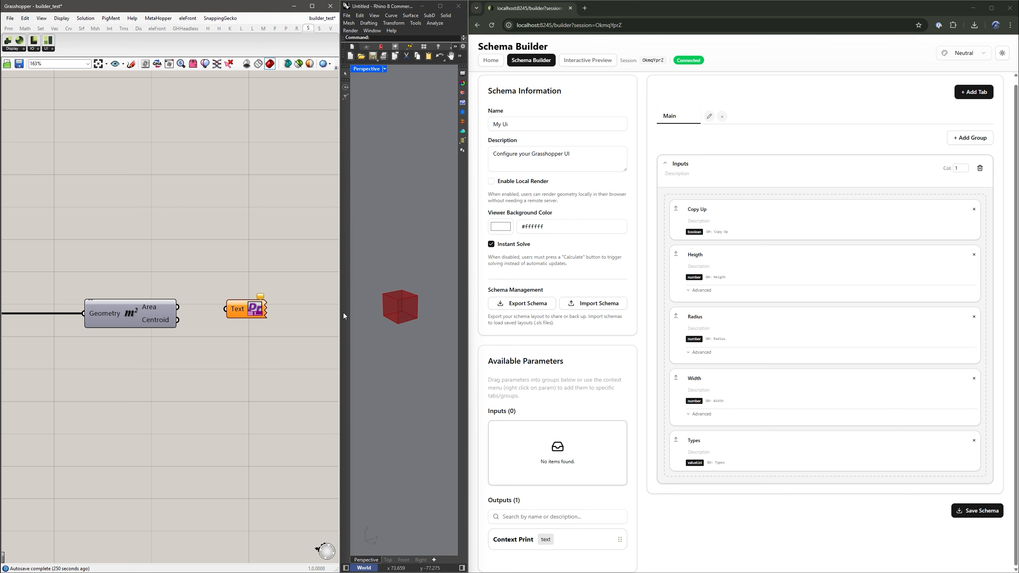
Add the Area output parameter to a new group named Outputs in the Schema Builder.
{"action": "left_click", "coordinate": [711, 516]}
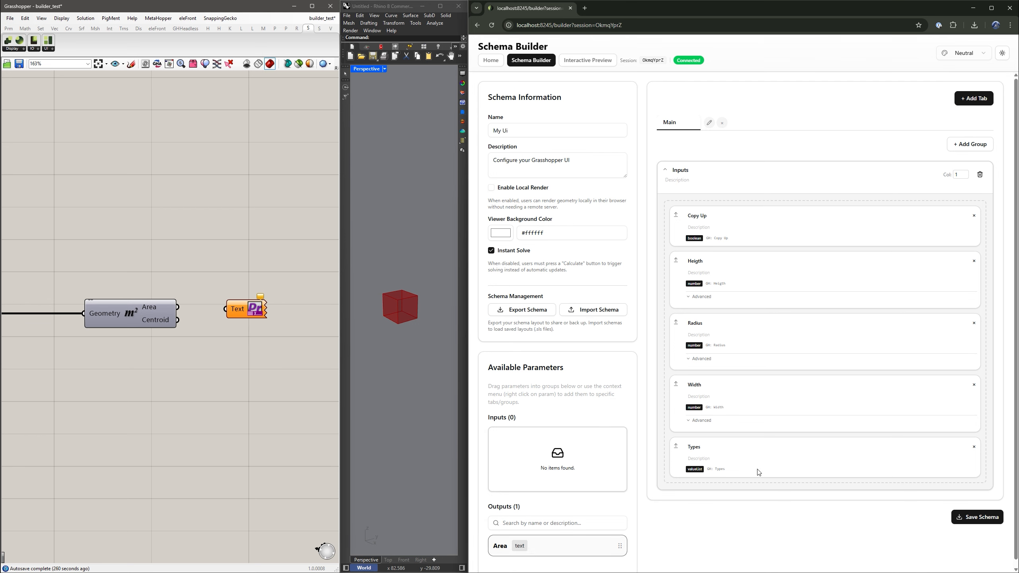
{"action": "right_click", "coordinate": [534, 547]}
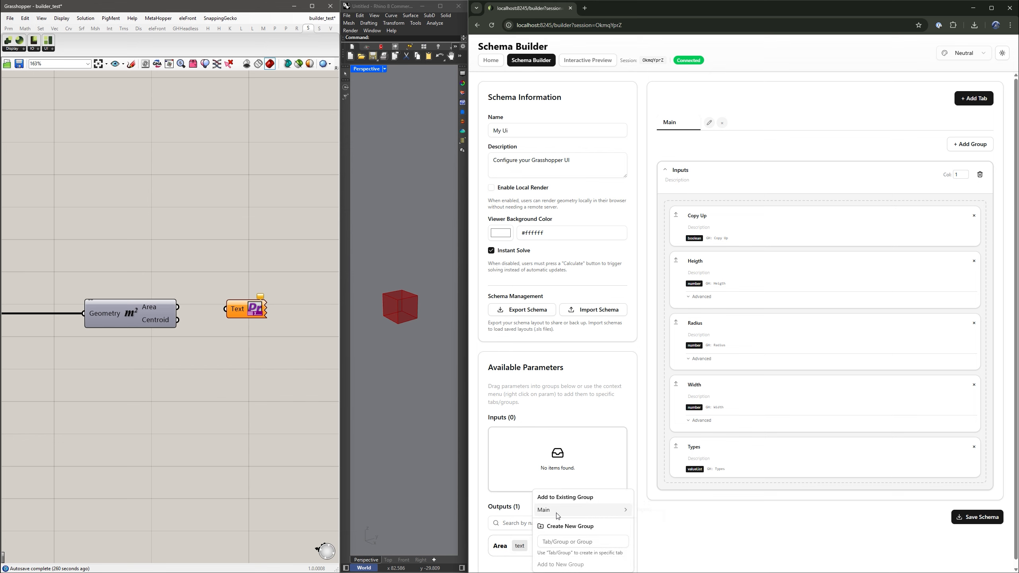
{"action": "mouse_move", "coordinate": [558, 514]}
{"action": "left_click", "coordinate": [571, 541]}
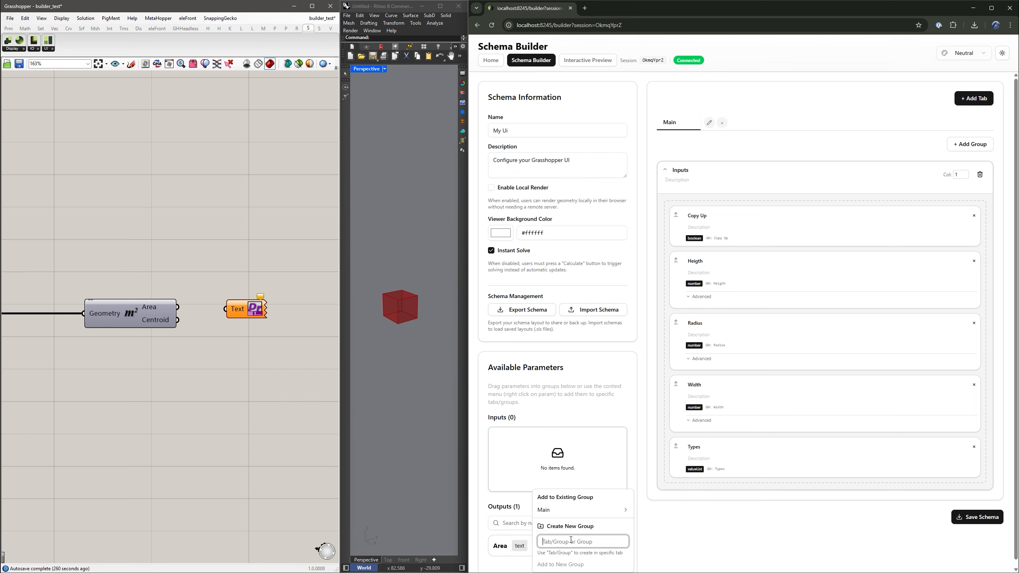
{"action": "type", "text": "Outputs"}
{"action": "key", "text": "Return"}
{"action": "scroll", "coordinate": [725, 472], "scroll_direction": "down", "scroll_amount": 2}
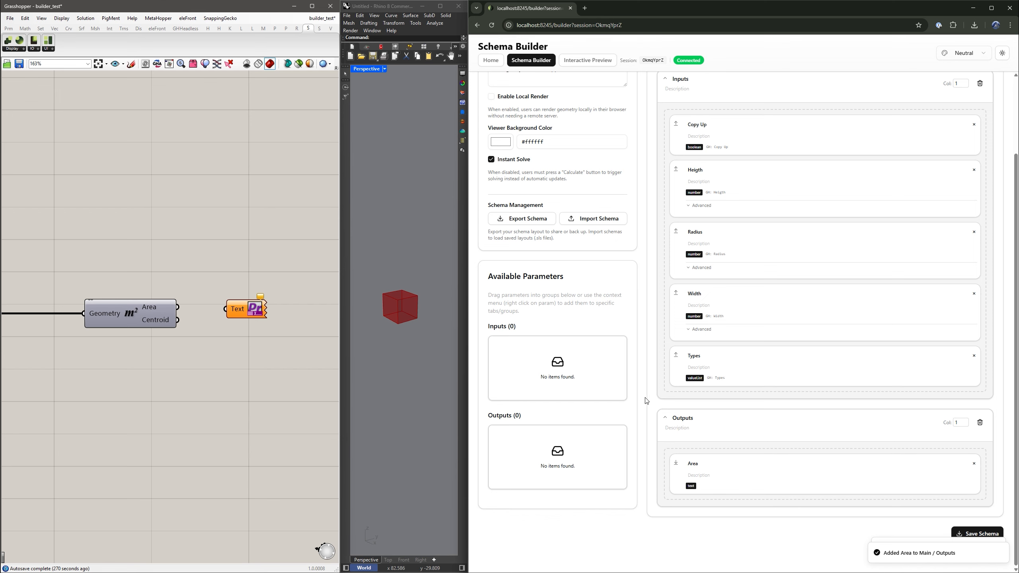
Collapse the Inputs group in the schema, leaving the Outputs group expanded.
{"action": "left_click", "coordinate": [664, 80]}
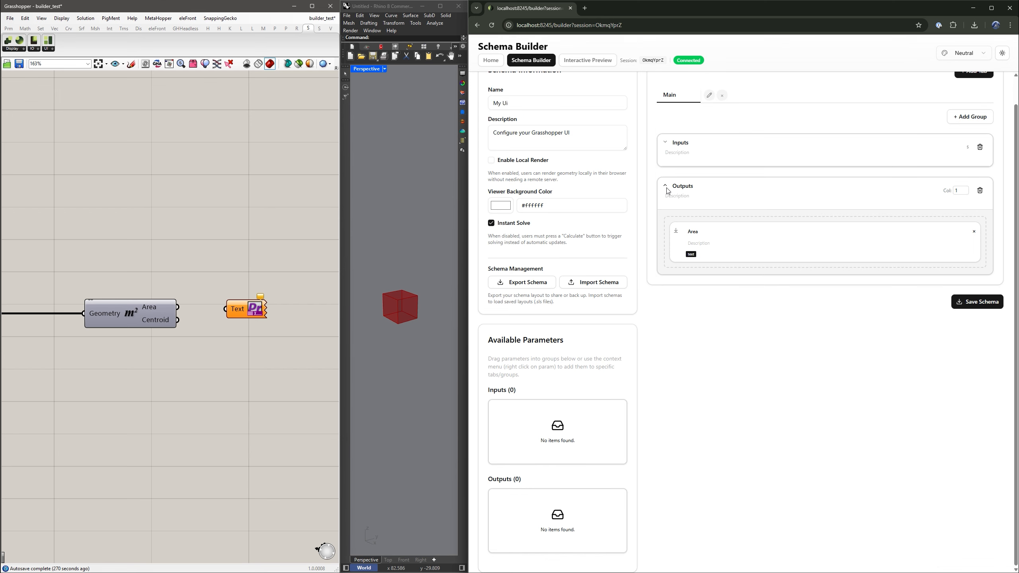
{"action": "left_click", "coordinate": [667, 189]}
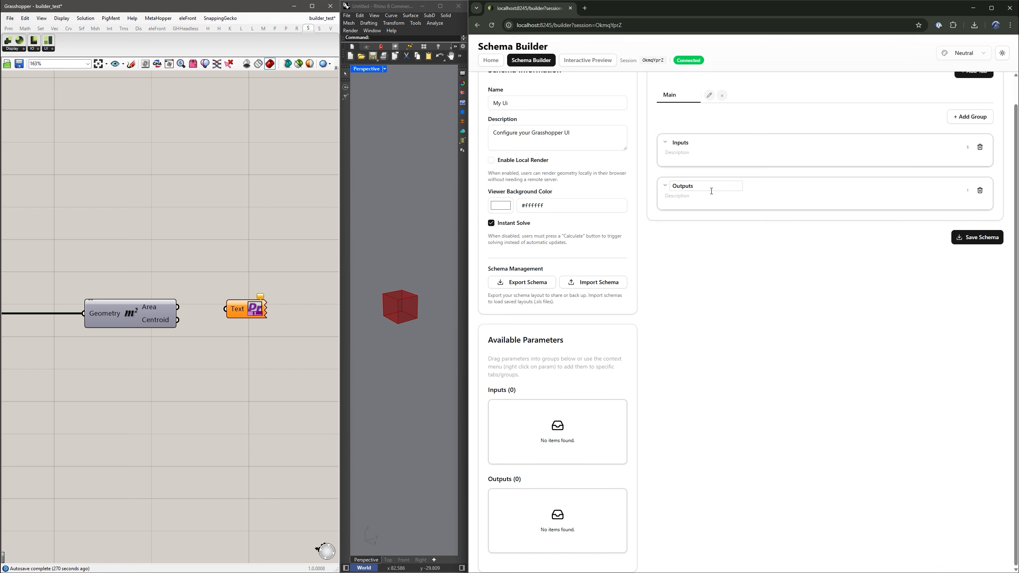
{"action": "left_click", "coordinate": [665, 187]}
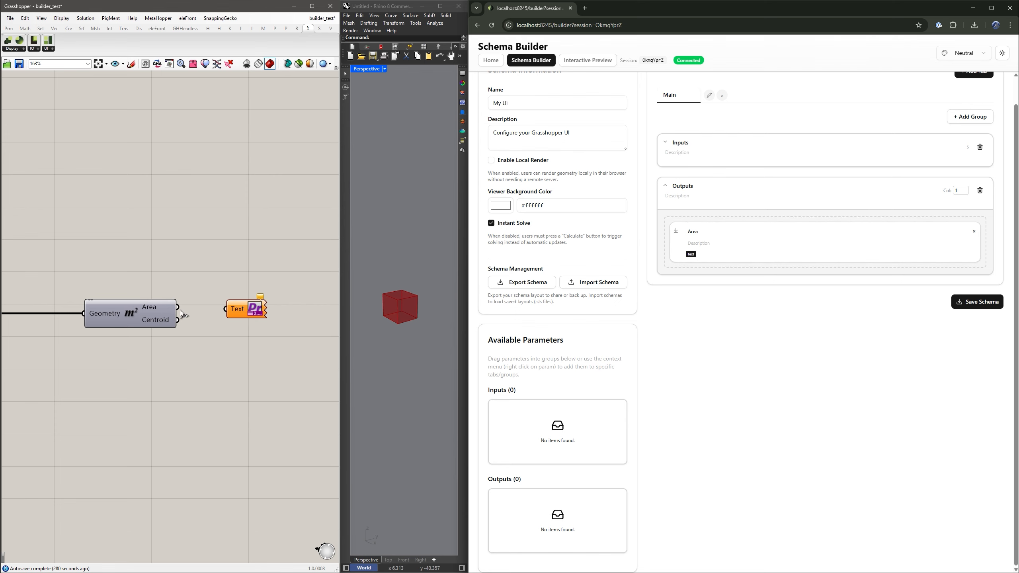
Connect the Area component's Area output to the Context Print's Text input in Grasshopper and save the definition.
{"action": "left_click_drag", "start_coordinate": [182, 315], "coordinate": [243, 311]}
{"action": "key", "text": "ctrl+s"}
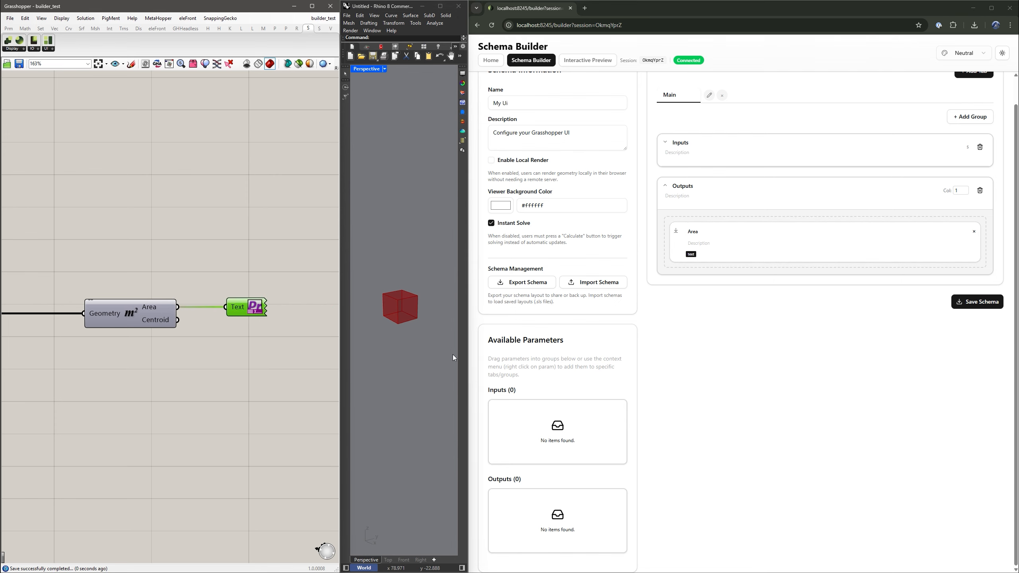
Test the area output in the Interactive Preview by switching Copy Up on and off and setting Width to 15.
{"action": "left_click", "coordinate": [588, 60]}
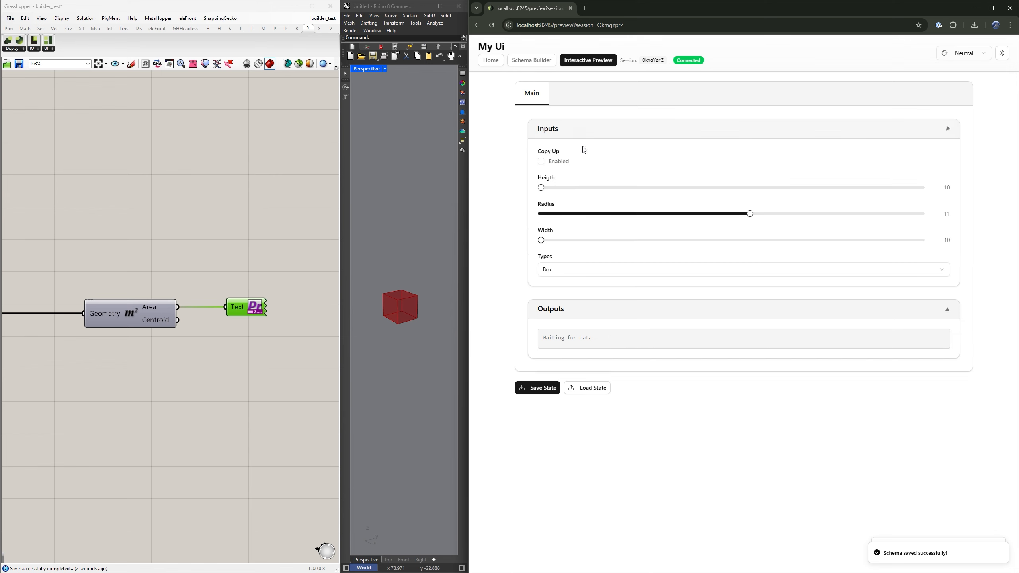
{"action": "left_click", "coordinate": [541, 162]}
{"action": "left_click_drag", "start_coordinate": [560, 364], "coordinate": [542, 345]}
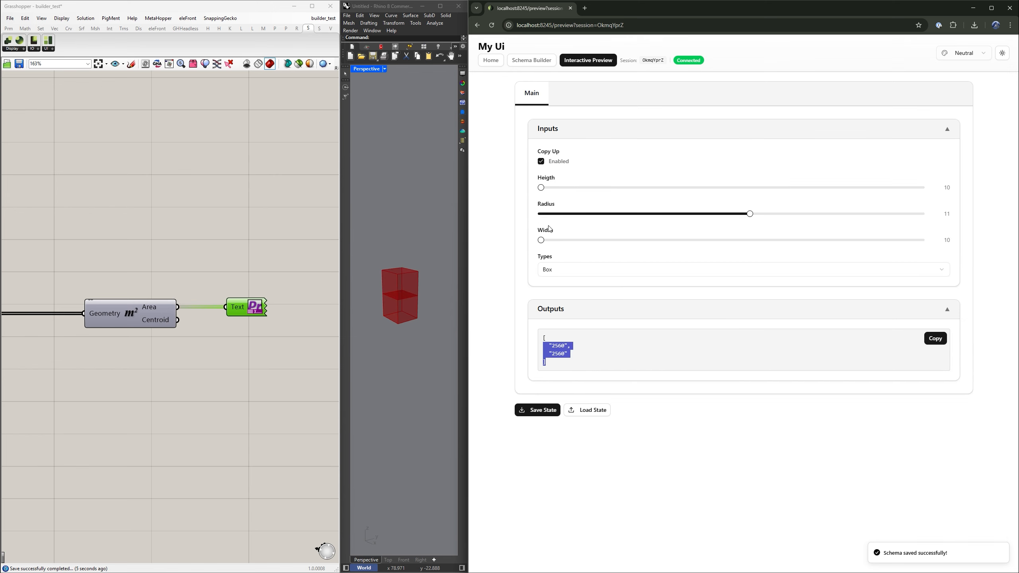
{"action": "left_click", "coordinate": [542, 162]}
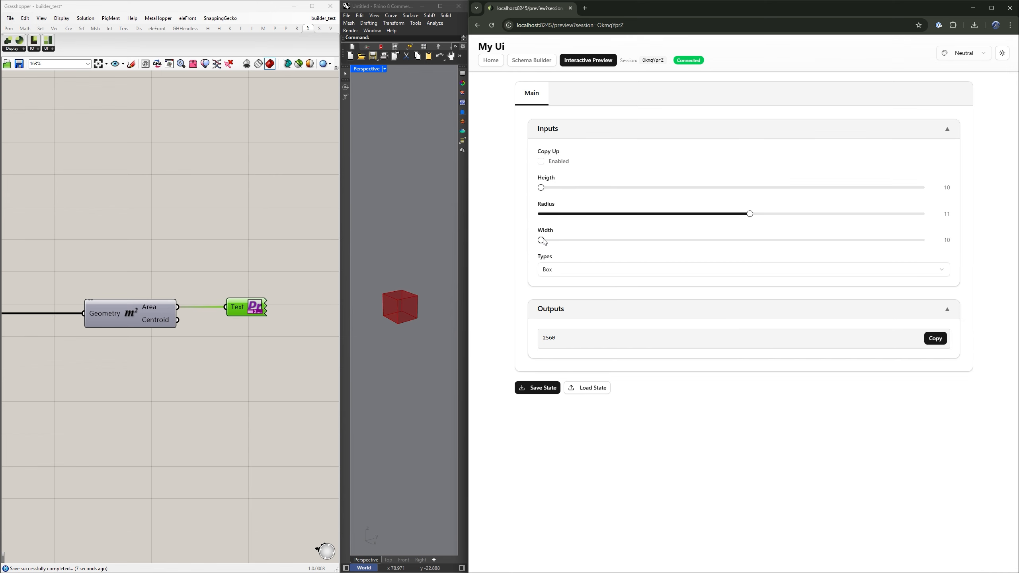
{"action": "left_click_drag", "start_coordinate": [545, 242], "coordinate": [731, 241]}
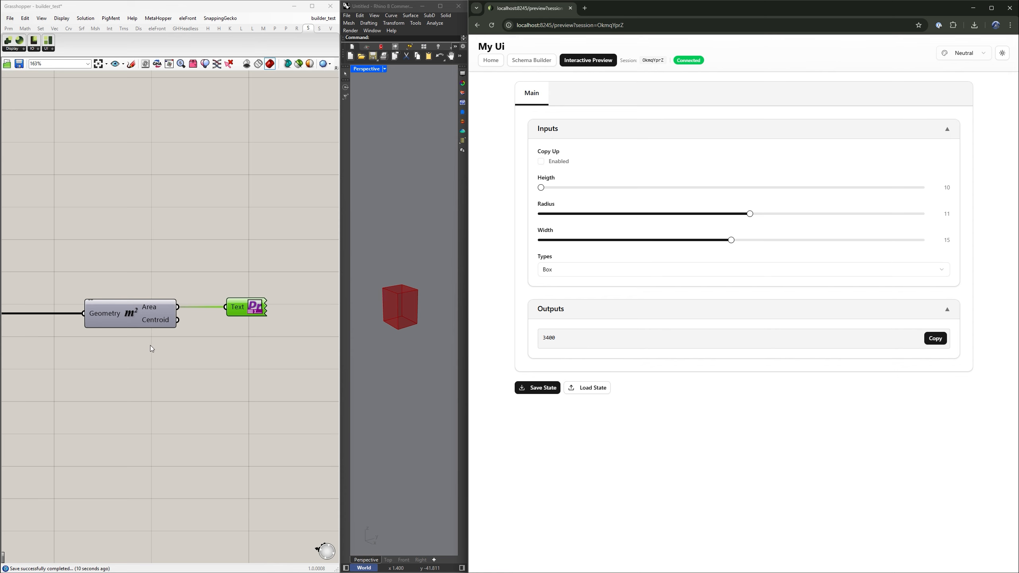
Add a Geometry To File component above the Area component in the Grasshopper definition.
{"action": "scroll", "coordinate": [152, 348], "scroll_direction": "down", "scroll_amount": 4}
{"action": "left_click", "coordinate": [192, 340]}
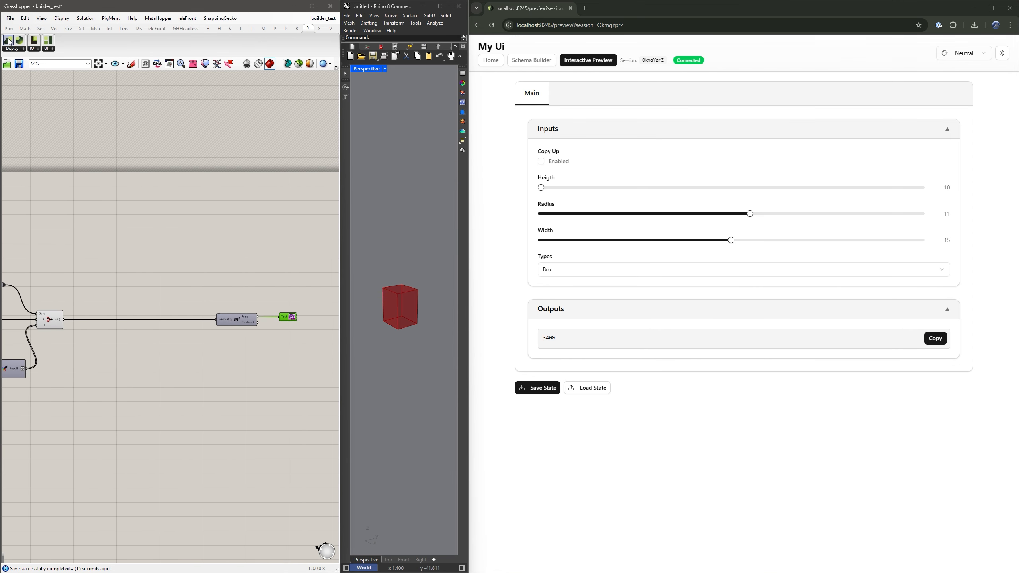
{"action": "left_click", "coordinate": [31, 49]}
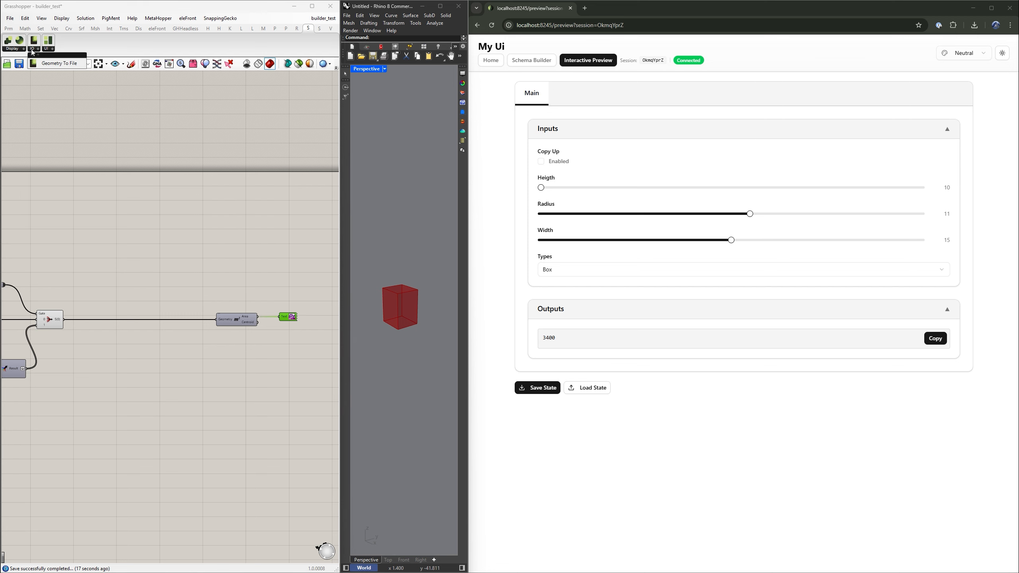
{"action": "left_click", "coordinate": [44, 65]}
{"action": "left_click", "coordinate": [252, 275]}
{"action": "scroll", "coordinate": [230, 300], "scroll_direction": "up", "scroll_amount": 2}
{"action": "scroll", "coordinate": [184, 297], "scroll_direction": "down", "scroll_amount": 2}
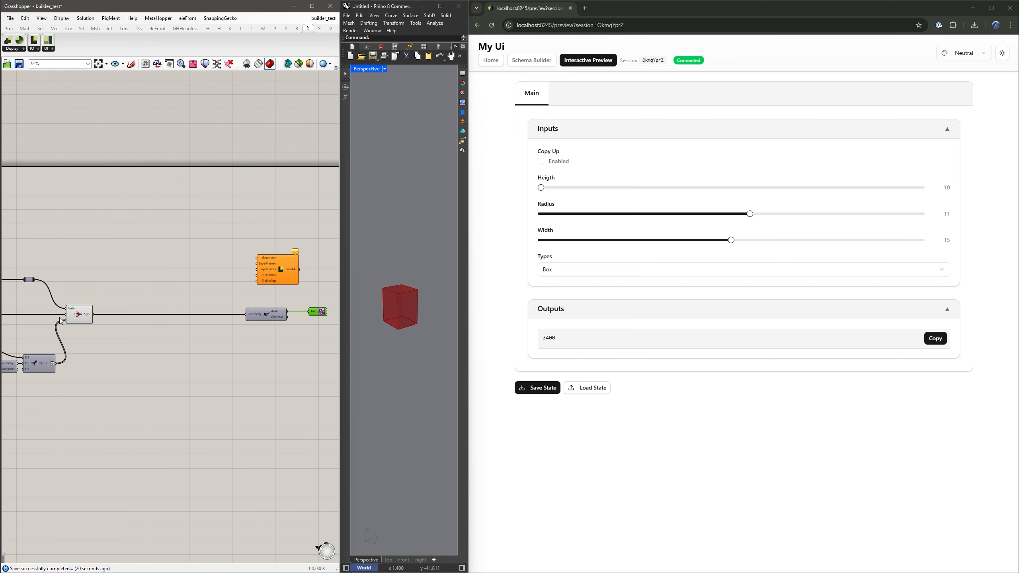
Connect the filter component's output to the Geometry input of Geometry To File.
{"action": "left_click", "coordinate": [79, 314]}
{"action": "left_click_drag", "start_coordinate": [94, 314], "coordinate": [268, 259]}
{"action": "left_click", "coordinate": [276, 264]}
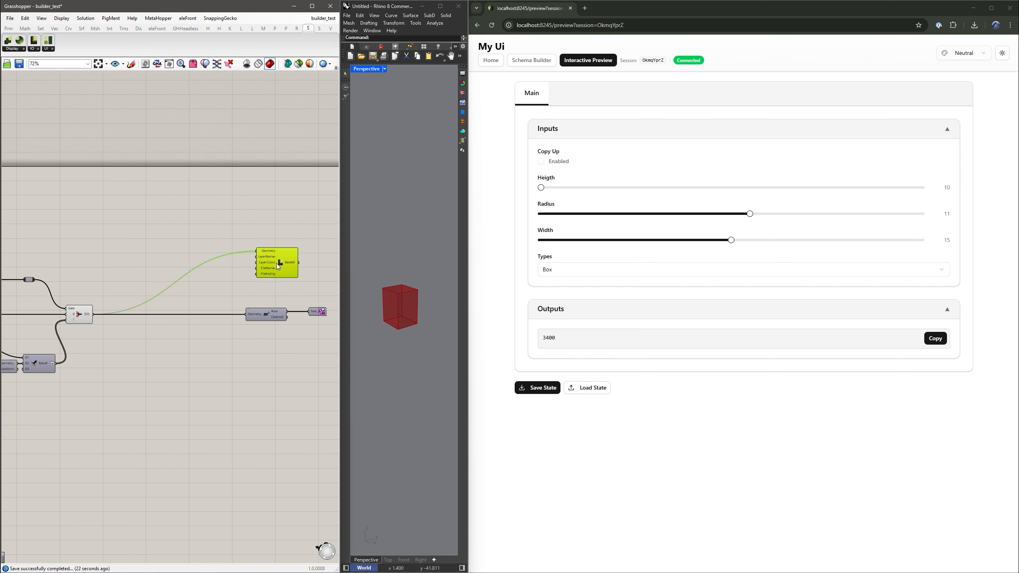
Create a panel containing Test and connect it to the FileNames input of Geometry To File.
{"action": "scroll", "coordinate": [276, 263], "scroll_direction": "up", "scroll_amount": 3}
{"action": "double_click", "coordinate": [179, 292]}
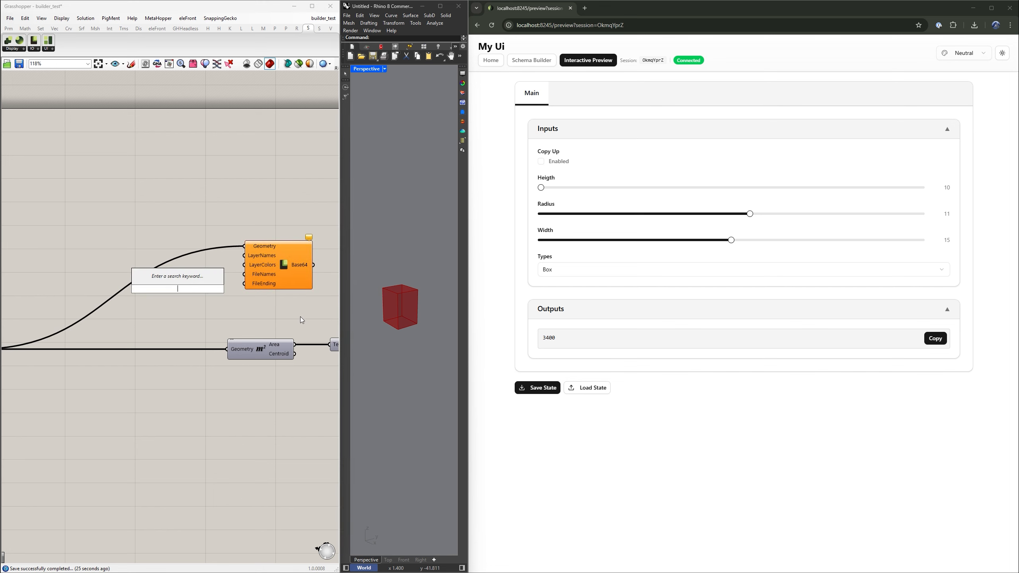
{"action": "type", "text": "\"Test"}
{"action": "key", "text": "Return"}
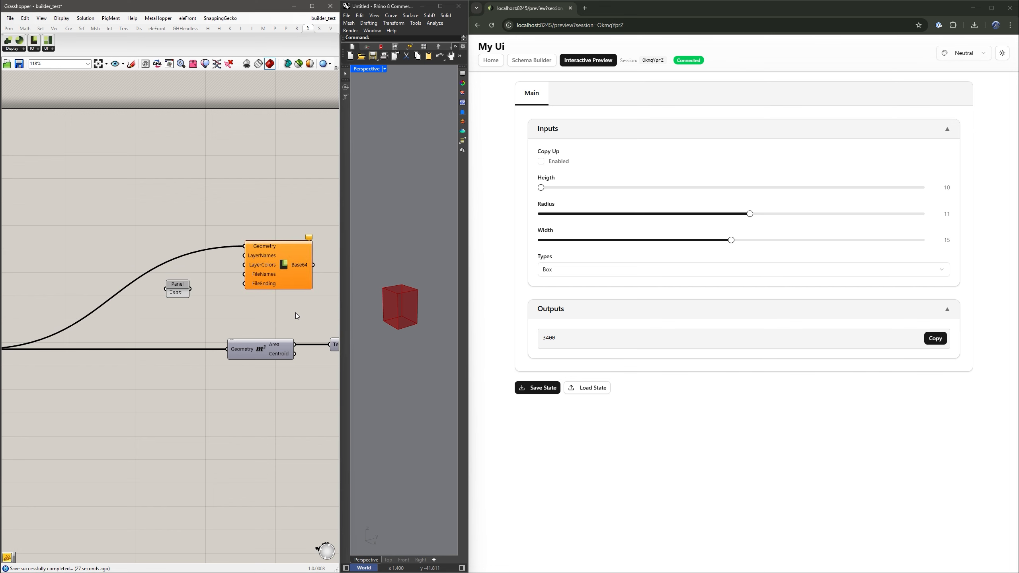
{"action": "left_click_drag", "start_coordinate": [245, 274], "coordinate": [209, 274]}
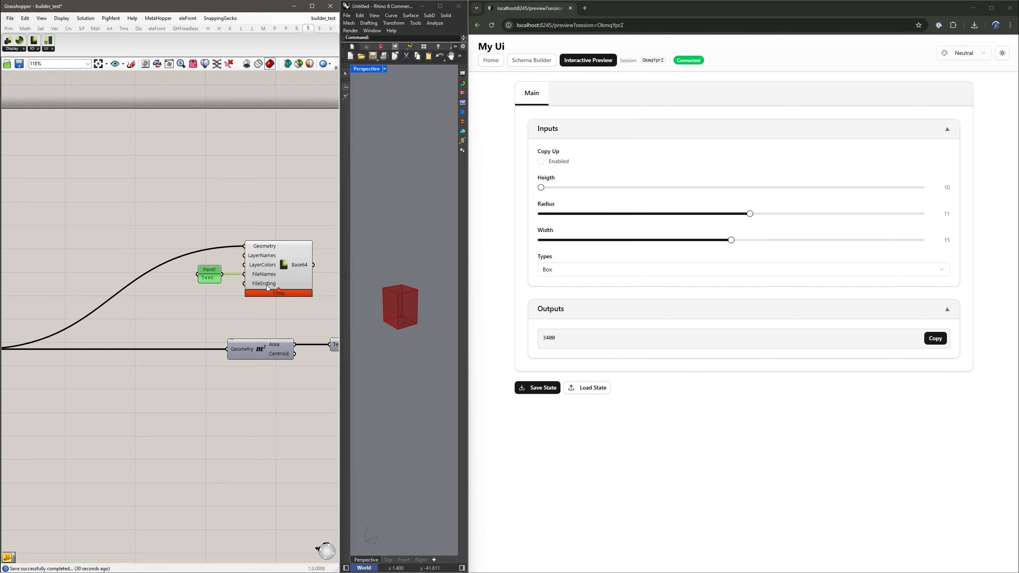
Add a context component with a Content input and connect Geometry To File's Base64 output to it.
{"action": "right_click_drag", "start_coordinate": [261, 280], "coordinate": [176, 275]}
{"action": "double_click", "coordinate": [182, 281]}
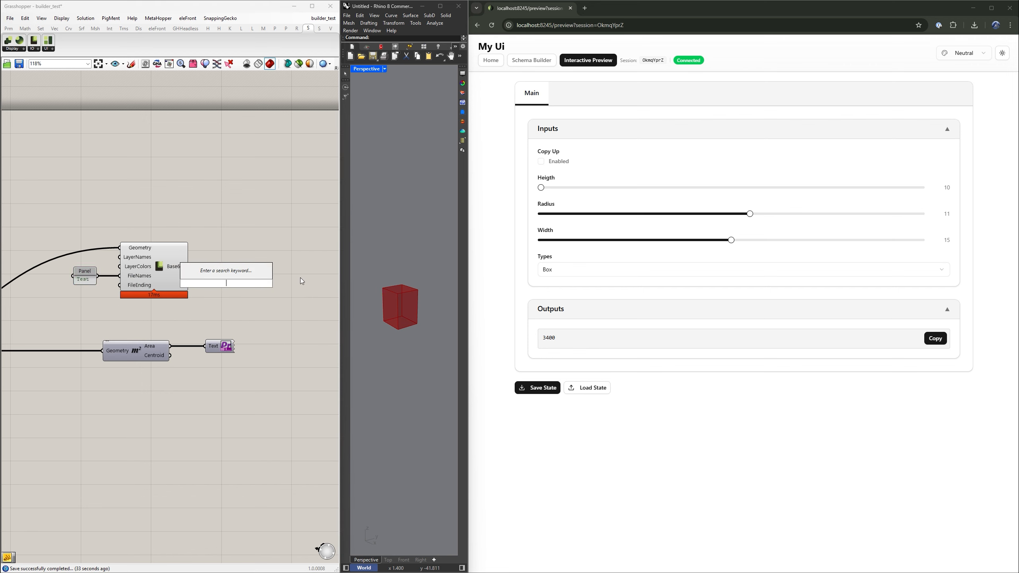
{"action": "type", "text": "context"}
{"action": "key", "text": "Return"}
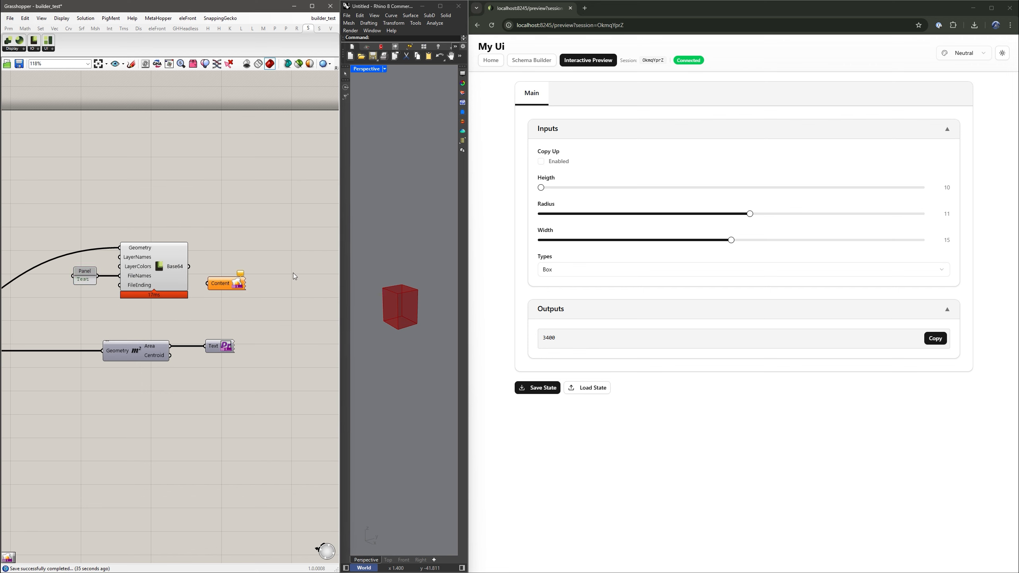
{"action": "left_click_drag", "start_coordinate": [189, 267], "coordinate": [222, 269]}
Rename the context output component as File and save the Grasshopper definition.
{"action": "right_click", "coordinate": [239, 270]}
{"action": "left_click", "coordinate": [222, 269]}
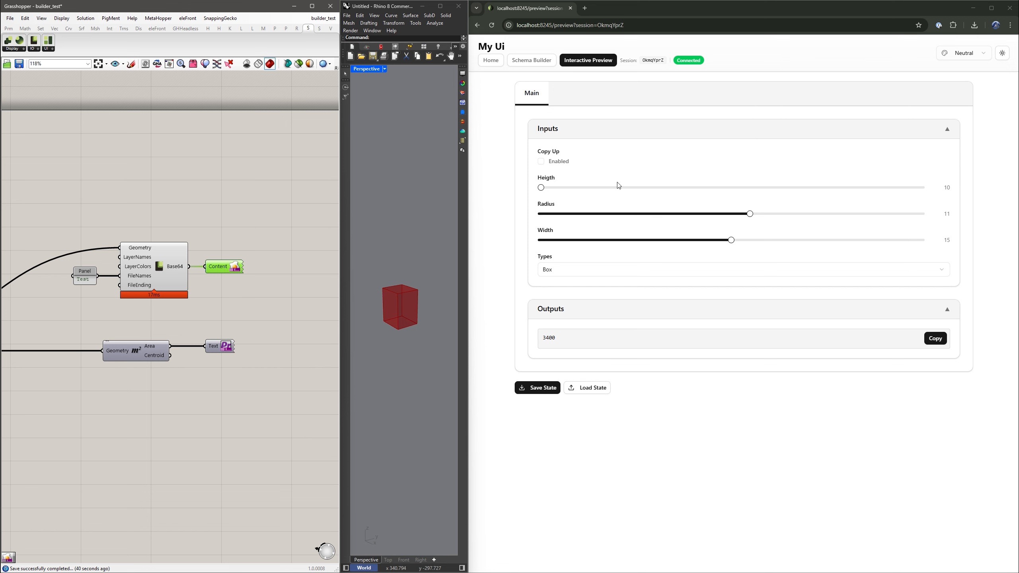
{"action": "left_click", "coordinate": [208, 332]}
{"action": "key", "text": "ctrl+s"}
Add the File output to the schema's Outputs group with the description "This is a file" and save the schema.
{"action": "left_click", "coordinate": [530, 61]}
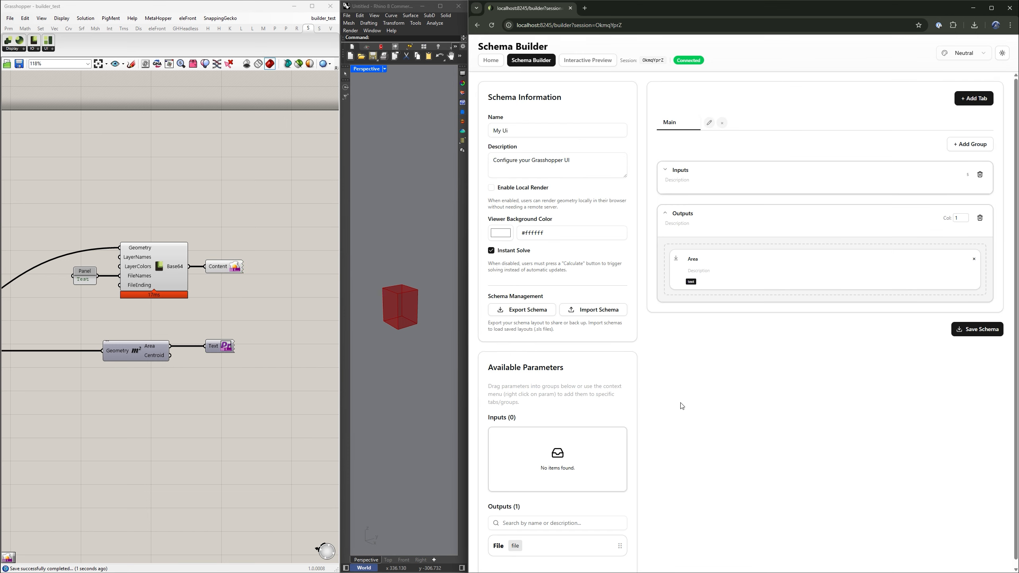
{"action": "scroll", "coordinate": [602, 470], "scroll_direction": "down", "scroll_amount": 1}
{"action": "left_click_drag", "start_coordinate": [568, 547], "coordinate": [720, 302]}
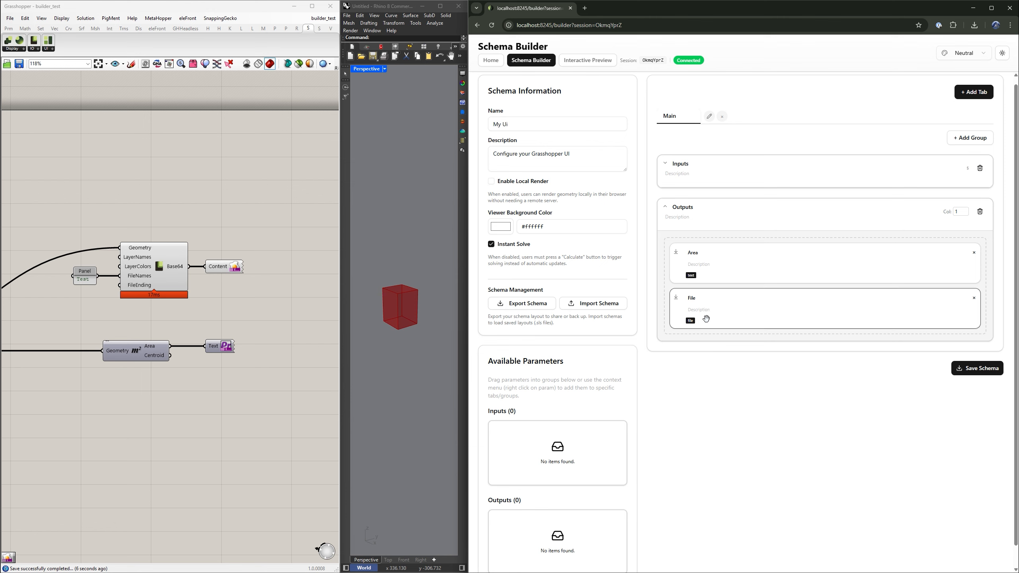
{"action": "left_click", "coordinate": [730, 314]}
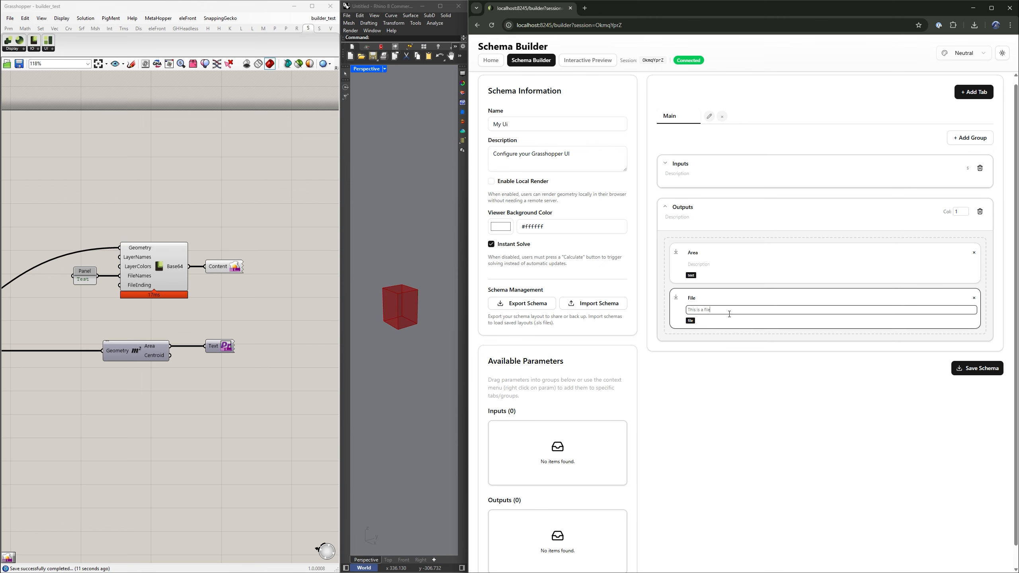
{"action": "left_click", "coordinate": [977, 369]}
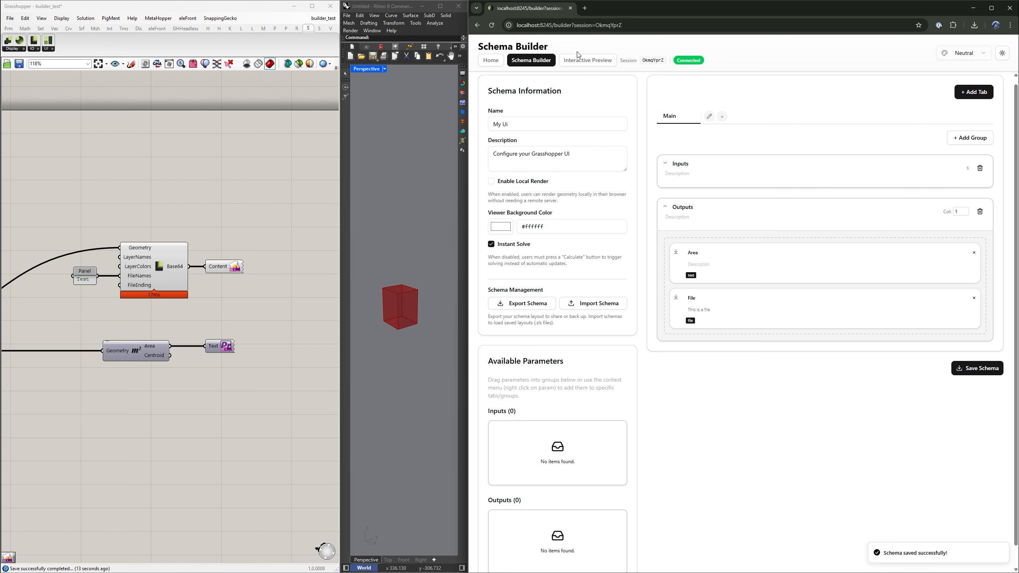
Open the Interactive Preview with the Inputs group expanded, and switch the Types value list to Sphere in Grasshopper.
{"action": "left_click", "coordinate": [580, 59]}
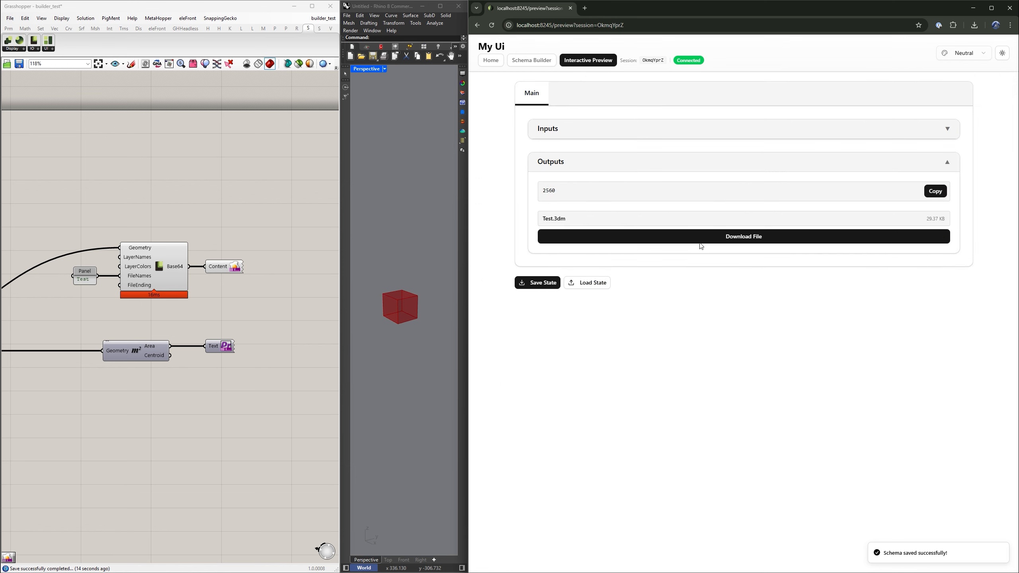
{"action": "left_click", "coordinate": [568, 133]}
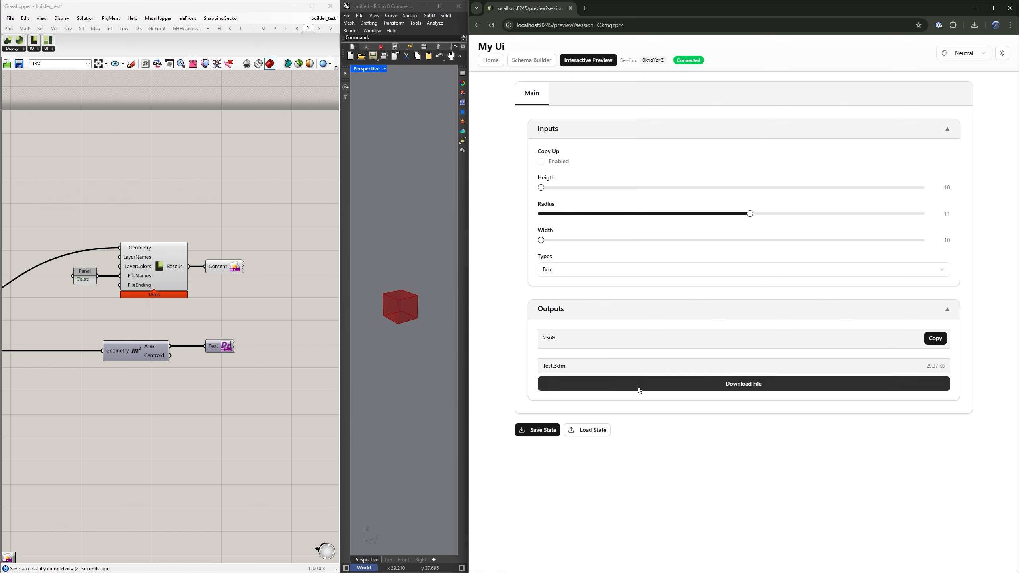
{"action": "scroll", "coordinate": [86, 284], "scroll_direction": "down", "scroll_amount": 6}
{"action": "left_click", "coordinate": [85, 283]}
{"action": "scroll", "coordinate": [85, 284], "scroll_direction": "up", "scroll_amount": 6}
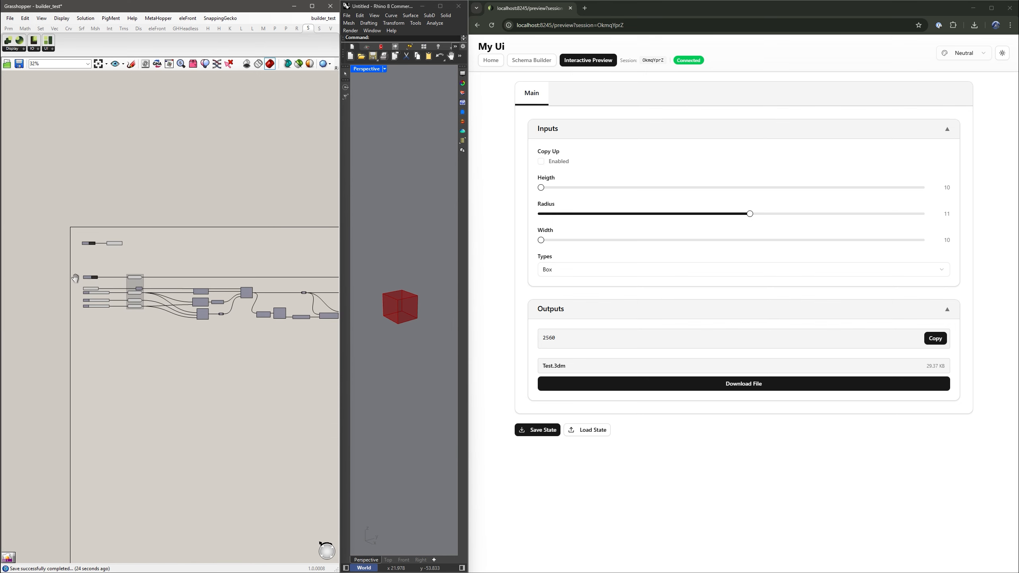
{"action": "left_click", "coordinate": [57, 297]}
{"action": "left_click", "coordinate": [71, 307]}
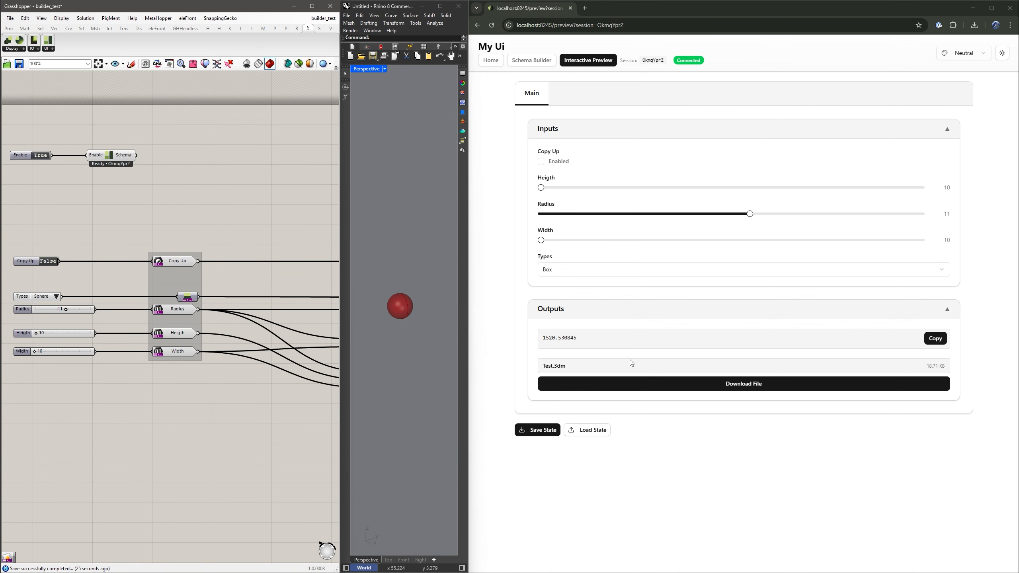
Download the Test.3dm output file from the preview and open it read-only in Rhino.
{"action": "left_click", "coordinate": [561, 384]}
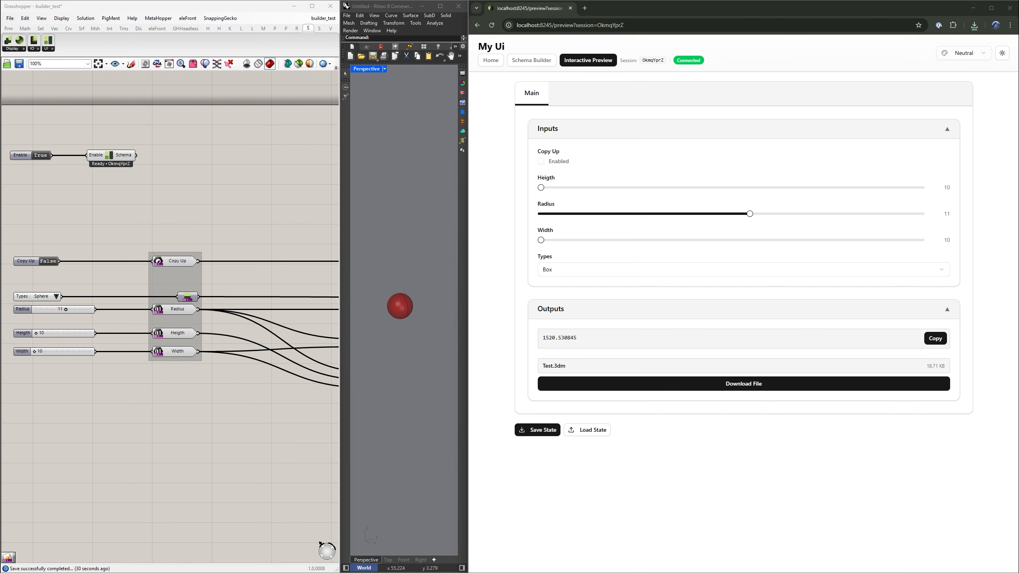
{"action": "left_click", "coordinate": [597, 196]}
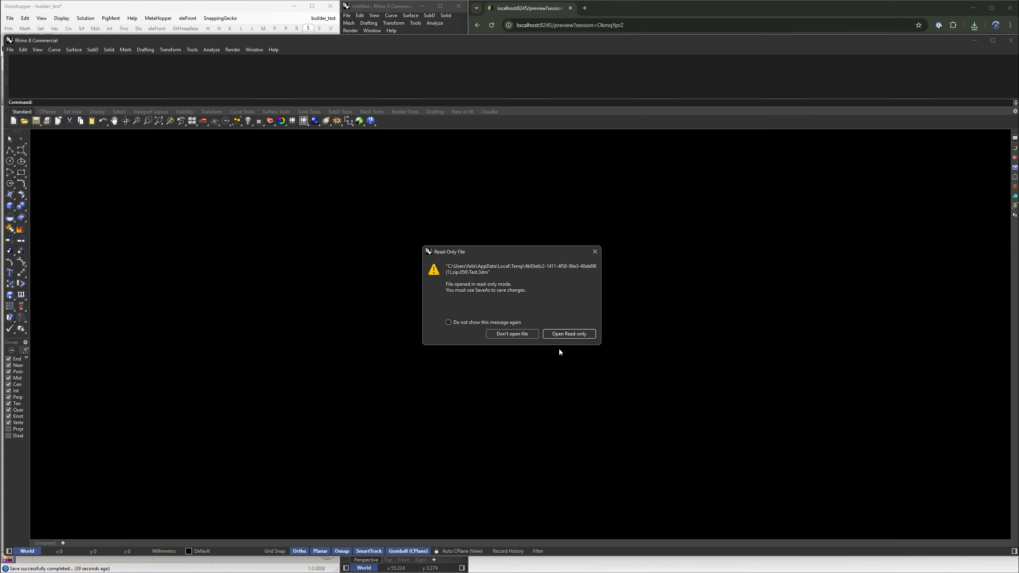
{"action": "left_click", "coordinate": [517, 333]}
{"action": "double_click", "coordinate": [537, 133]}
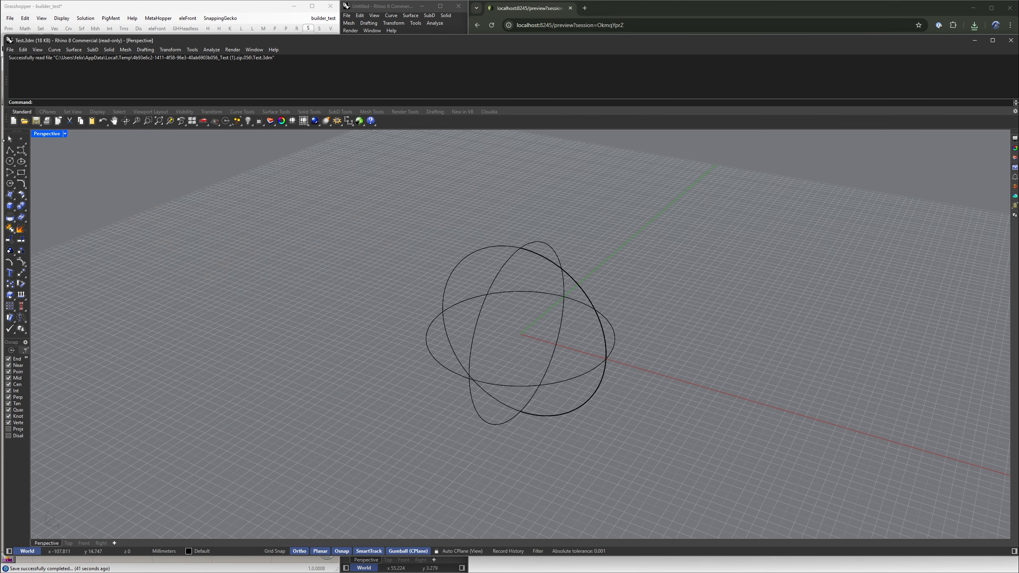
Inspect the exported sphere in a different display mode, and close the Rhino file and its archive folder.
{"action": "left_click", "coordinate": [65, 133]}
{"action": "left_click", "coordinate": [59, 173]}
{"action": "right_click_drag", "start_coordinate": [561, 359], "coordinate": [611, 260]}
{"action": "left_click", "coordinate": [1008, 46]}
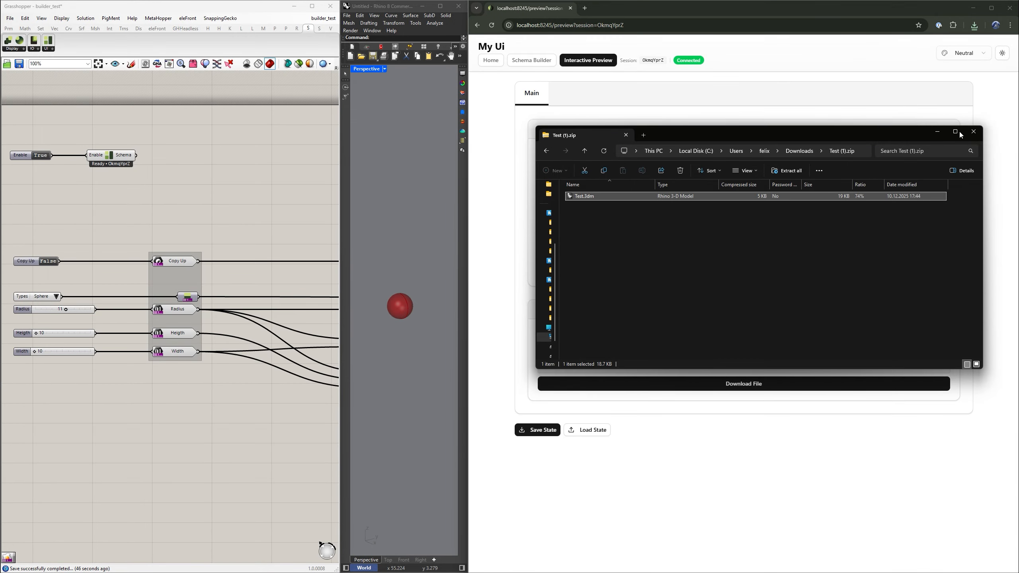
{"action": "left_click", "coordinate": [974, 132]}
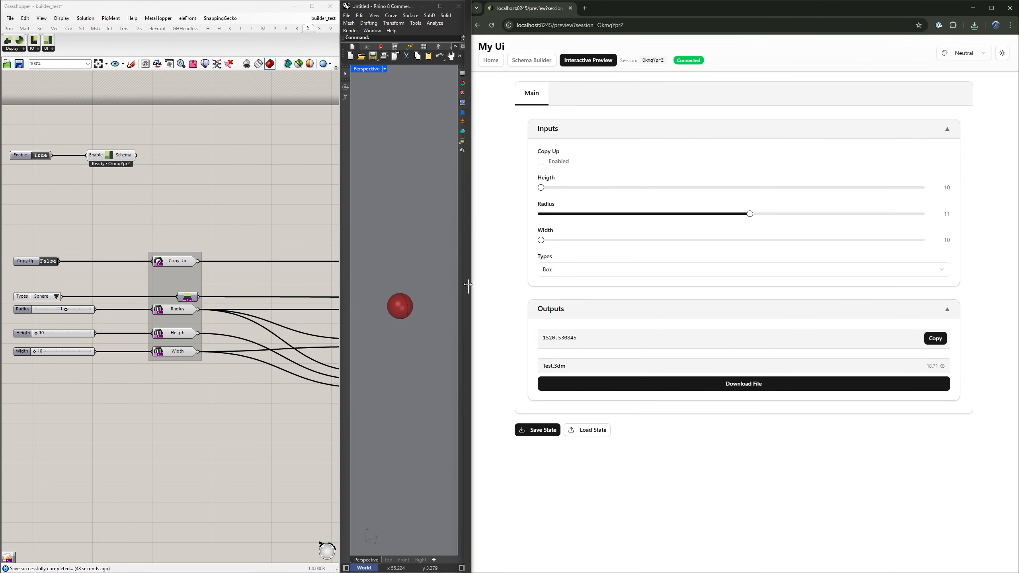
Add a Selva Display component below the Area component and connect the stream Gate's output to its Geo input.
{"action": "left_click_drag", "start_coordinate": [468, 291], "coordinate": [613, 331]}
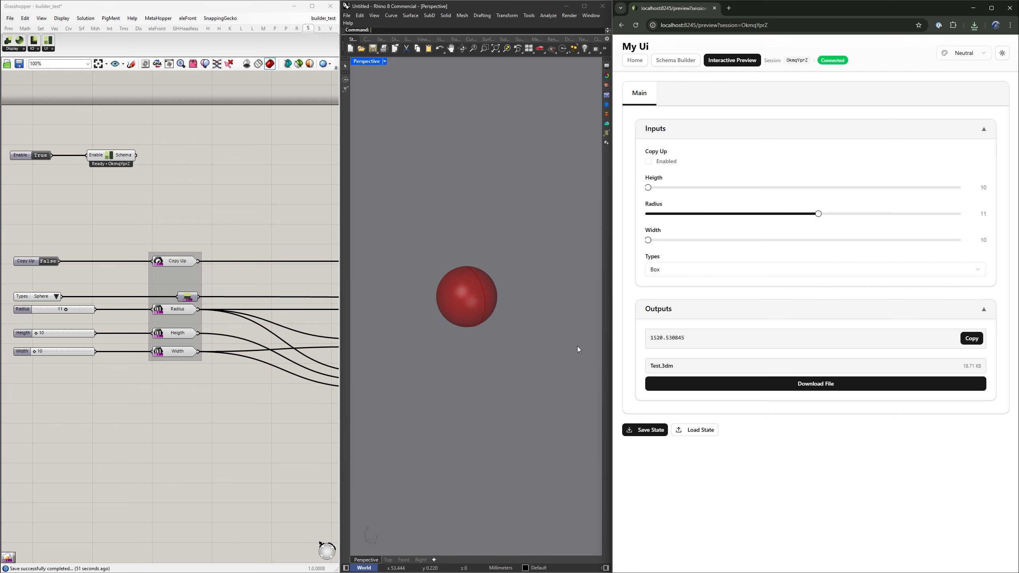
{"action": "scroll", "coordinate": [90, 320], "scroll_direction": "down", "scroll_amount": 5}
{"action": "right_click_drag", "start_coordinate": [324, 371], "coordinate": [174, 336]}
{"action": "scroll", "coordinate": [285, 305], "scroll_direction": "up", "scroll_amount": 2}
{"action": "right_click_drag", "start_coordinate": [285, 305], "coordinate": [196, 311]}
{"action": "scroll", "coordinate": [136, 278], "scroll_direction": "up", "scroll_amount": 3}
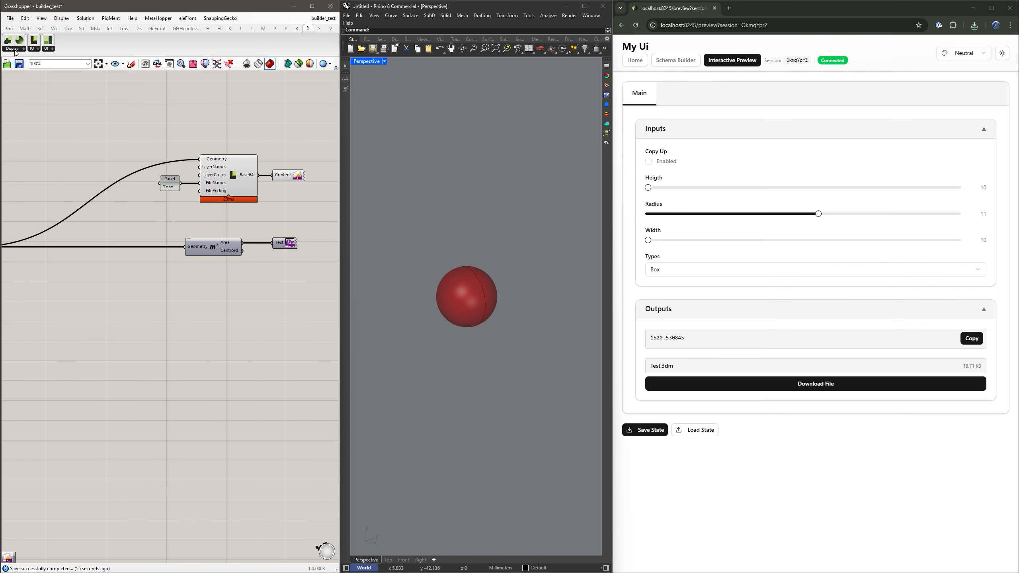
{"action": "left_click", "coordinate": [15, 49]}
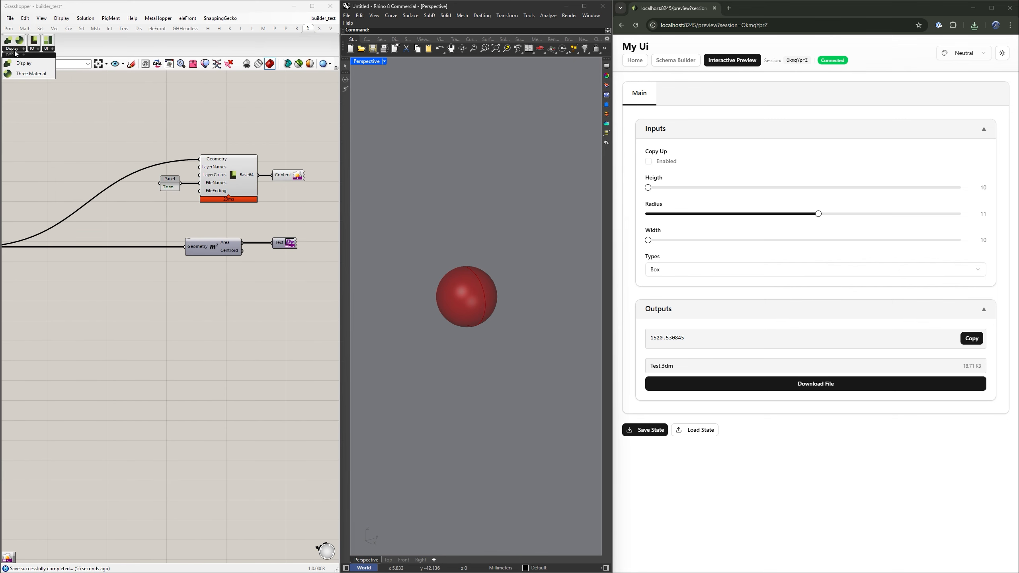
{"action": "left_click_drag", "start_coordinate": [24, 70], "coordinate": [217, 309]}
{"action": "right_click_drag", "start_coordinate": [31, 310], "coordinate": [126, 298]}
{"action": "left_click_drag", "start_coordinate": [67, 235], "coordinate": [278, 282]}
{"action": "left_click", "coordinate": [251, 327]}
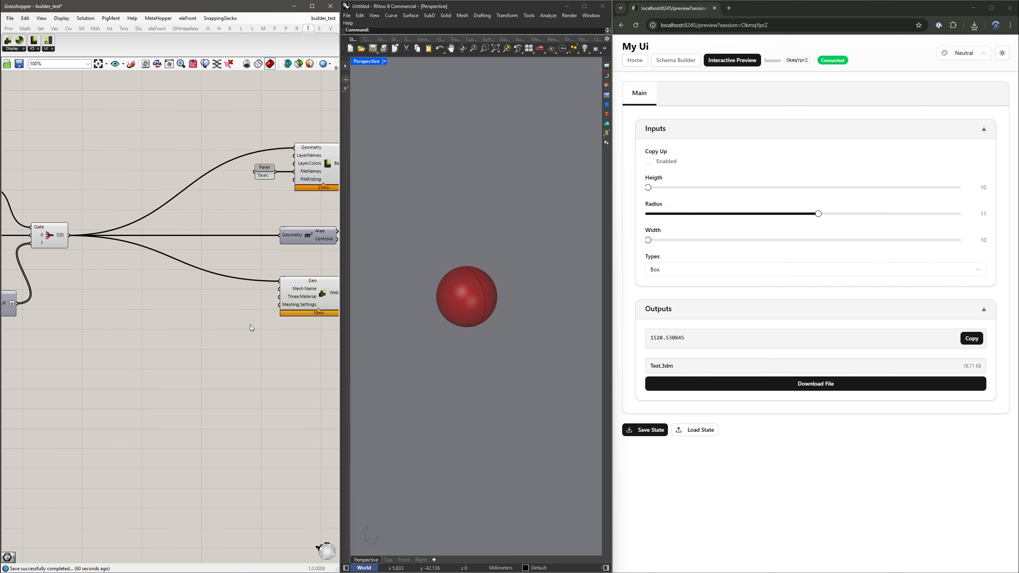
Place a Three Material component beside the Display component's inputs.
{"action": "right_click_drag", "start_coordinate": [257, 325], "coordinate": [157, 318]}
{"action": "scroll", "coordinate": [200, 281], "scroll_direction": "up", "scroll_amount": 1}
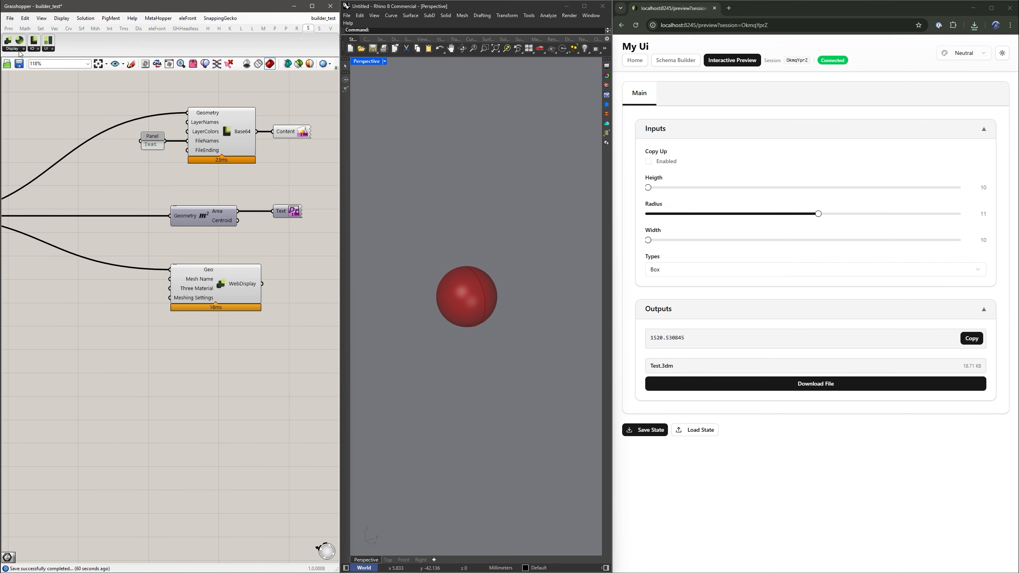
{"action": "left_click_drag", "start_coordinate": [20, 40], "coordinate": [119, 332]}
Add a Colour Swatch, connect it to the Three Material's Color input, place it beside that input, and pick a pale red.
{"action": "double_click", "coordinate": [82, 380]}
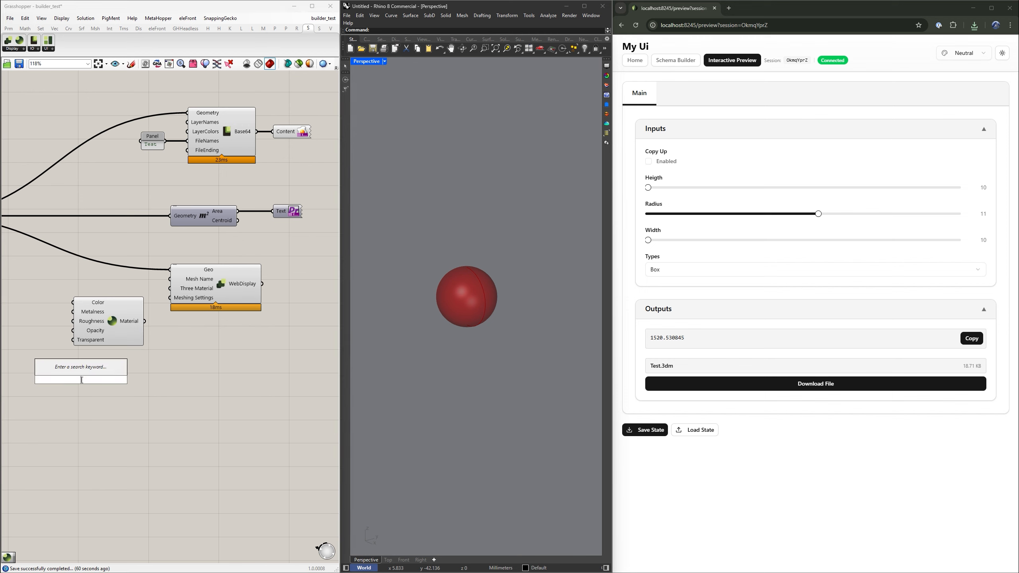
{"action": "type", "text": "swat"}
{"action": "left_click", "coordinate": [96, 370]}
{"action": "left_click_drag", "start_coordinate": [111, 380], "coordinate": [79, 304]}
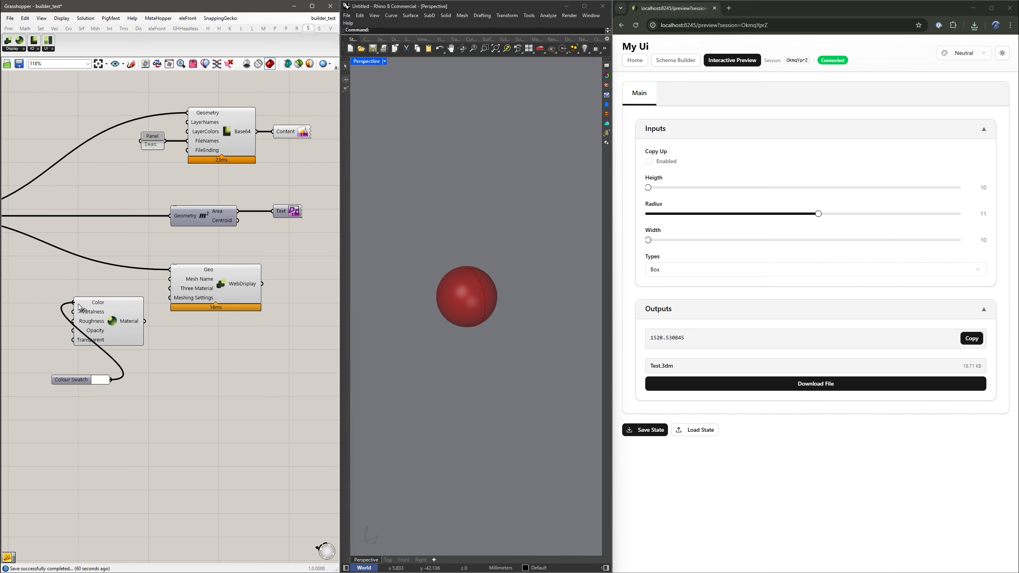
{"action": "left_click_drag", "start_coordinate": [72, 380], "coordinate": [24, 302]}
{"action": "left_click", "coordinate": [52, 302]}
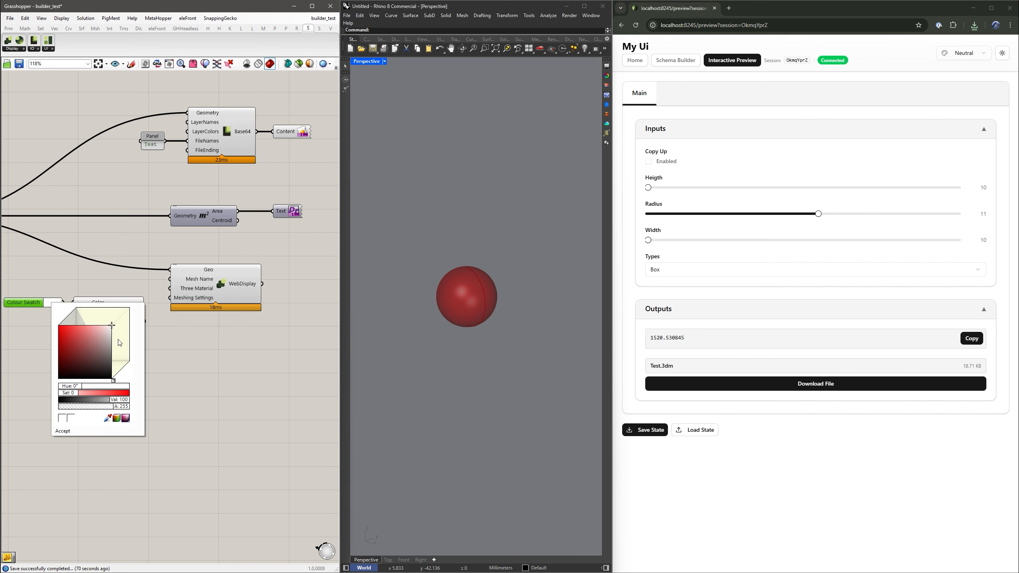
{"action": "left_click", "coordinate": [109, 341]}
Add a number slider with the value 0.48 and connect it to the material's Metalness input.
{"action": "double_click", "coordinate": [32, 350]}
{"action": "type", "text": "0"}
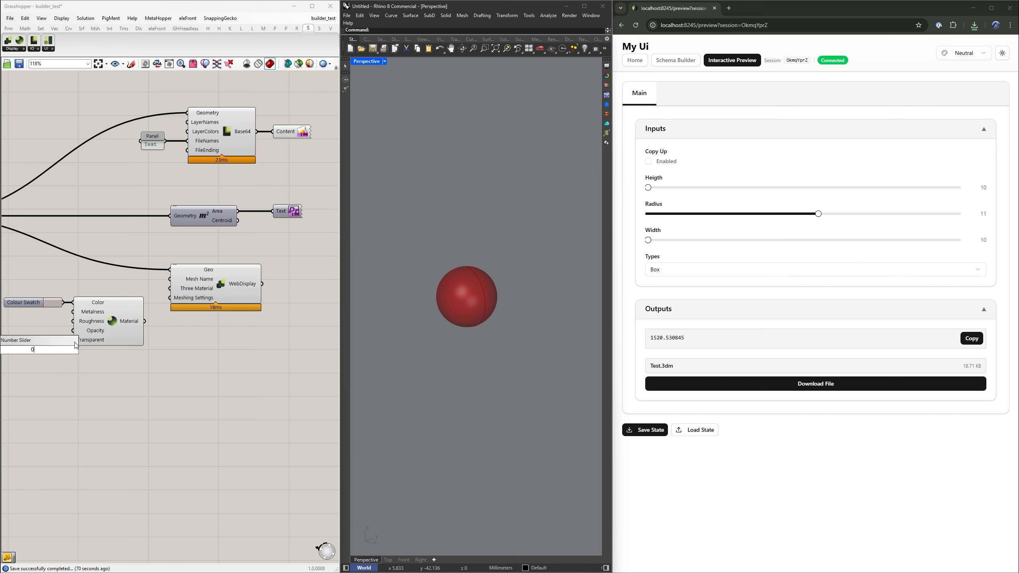
{"action": "type", "text": ".48"}
{"action": "key", "text": "Return"}
{"action": "right_click_drag", "start_coordinate": [80, 356], "coordinate": [122, 362]}
{"action": "left_click_drag", "start_coordinate": [66, 357], "coordinate": [115, 317]}
{"action": "left_click", "coordinate": [162, 395]}
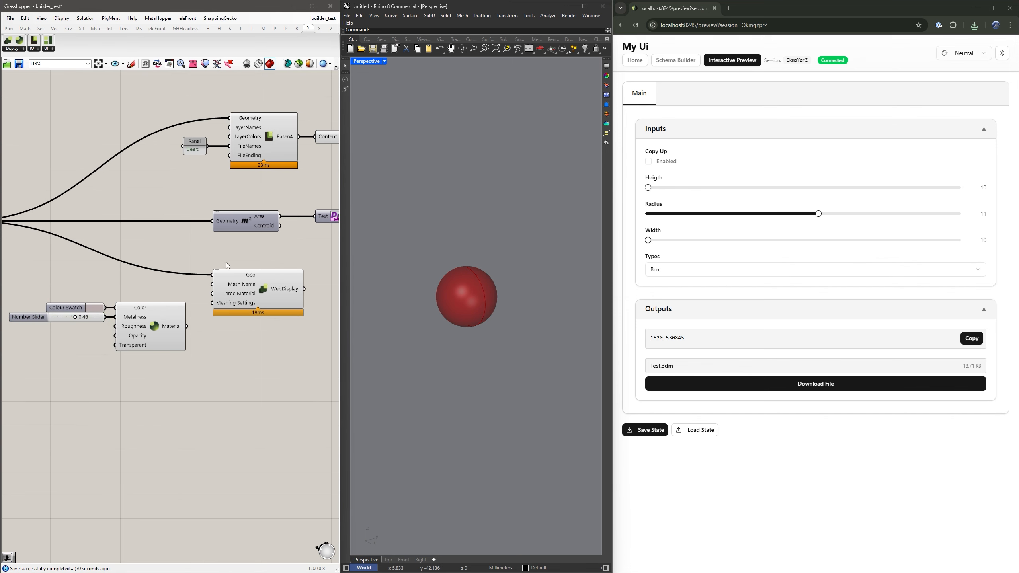
Connect the Material output to the Display component's Three Material input and move the material components up in line with it.
{"action": "left_click_drag", "start_coordinate": [213, 294], "coordinate": [188, 329]}
{"action": "left_click_drag", "start_coordinate": [172, 384], "coordinate": [33, 306]}
{"action": "left_click_drag", "start_coordinate": [162, 341], "coordinate": [167, 324]}
{"action": "right_click_drag", "start_coordinate": [270, 333], "coordinate": [155, 334]}
{"action": "left_click", "coordinate": [215, 271]}
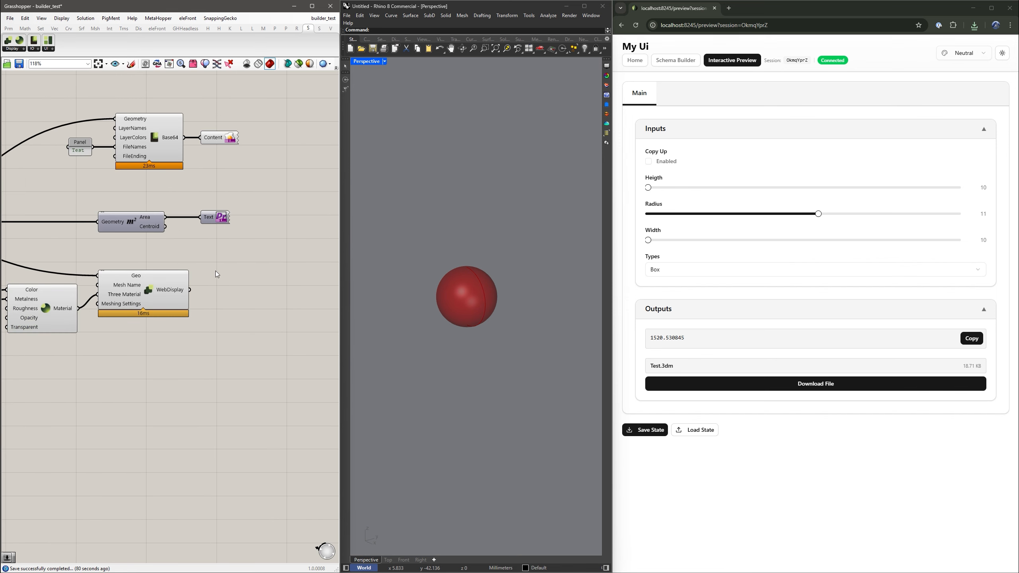
{"action": "double_click", "coordinate": [220, 311]}
{"action": "type", "text": "context p"}
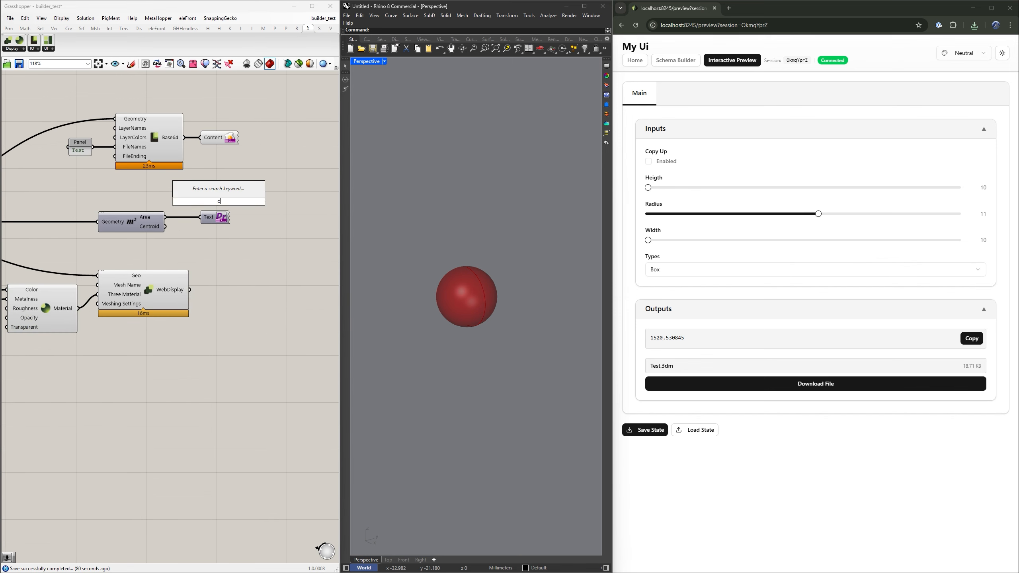
{"action": "key", "text": "Return"}
{"action": "key", "text": "Delete"}
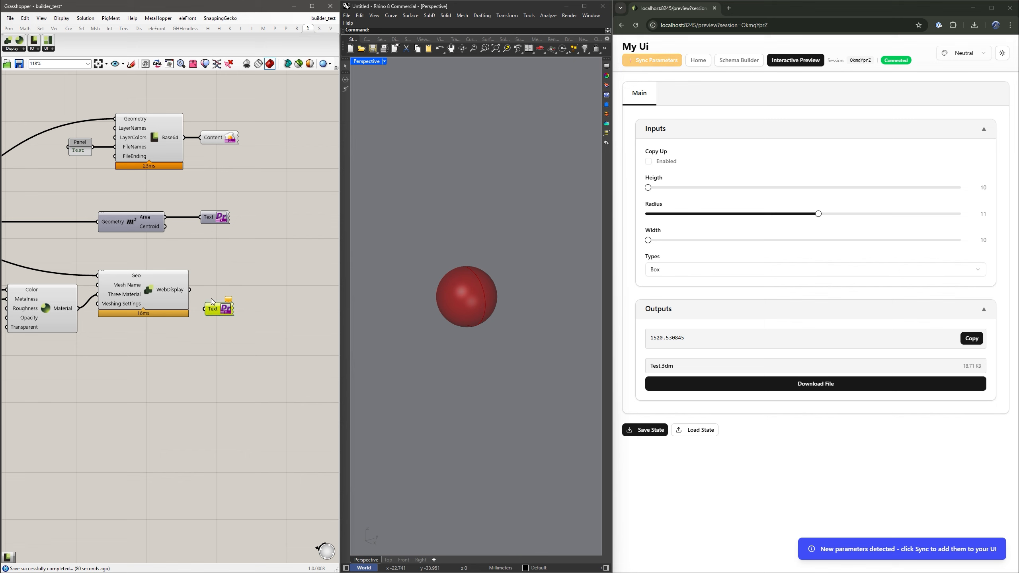
Add a Context Bake component, connect the WebDisplay output to it, and rename it "Display".
{"action": "double_click", "coordinate": [218, 302]}
{"action": "type", "text": "context b"}
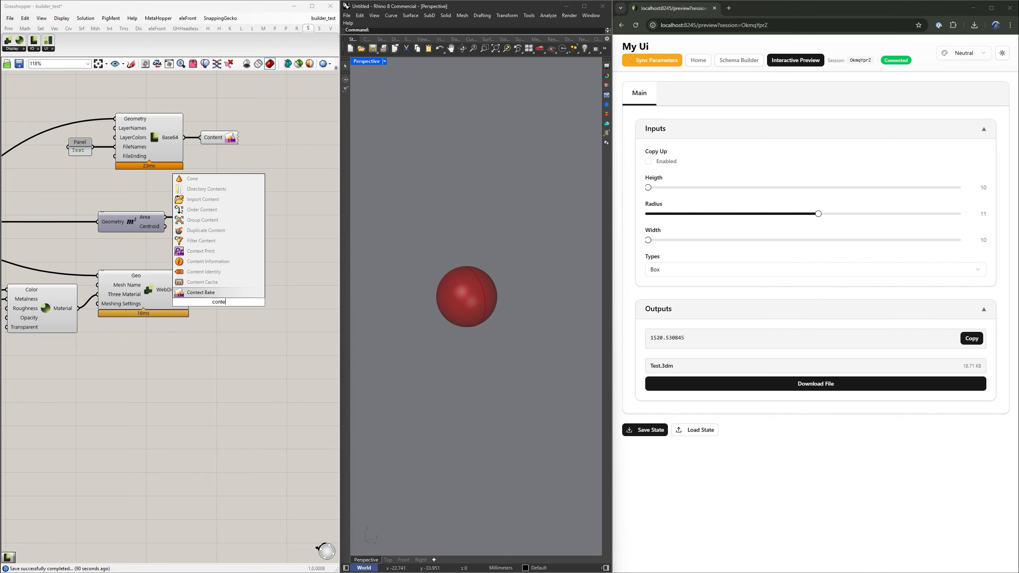
{"action": "key", "text": "Return"}
{"action": "left_click_drag", "start_coordinate": [190, 290], "coordinate": [224, 291]}
{"action": "right_click", "coordinate": [232, 288]}
{"action": "type", "text": "Display"}
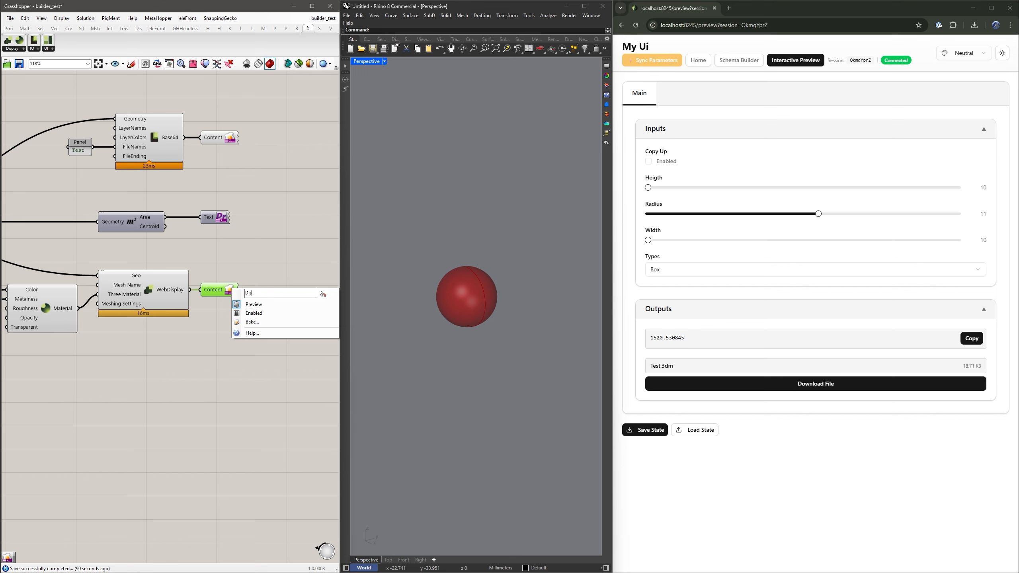
{"action": "key", "text": "Return"}
{"action": "left_click", "coordinate": [252, 272]}
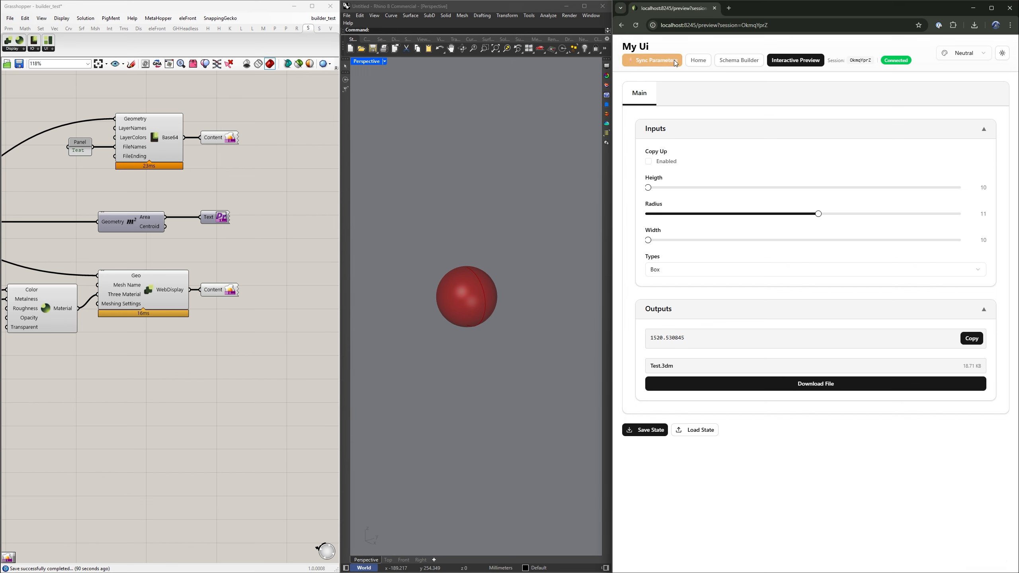
Enable Local Render in the Schema Builder with the browser window widened, and open the Interactive Preview.
{"action": "left_click", "coordinate": [738, 60]}
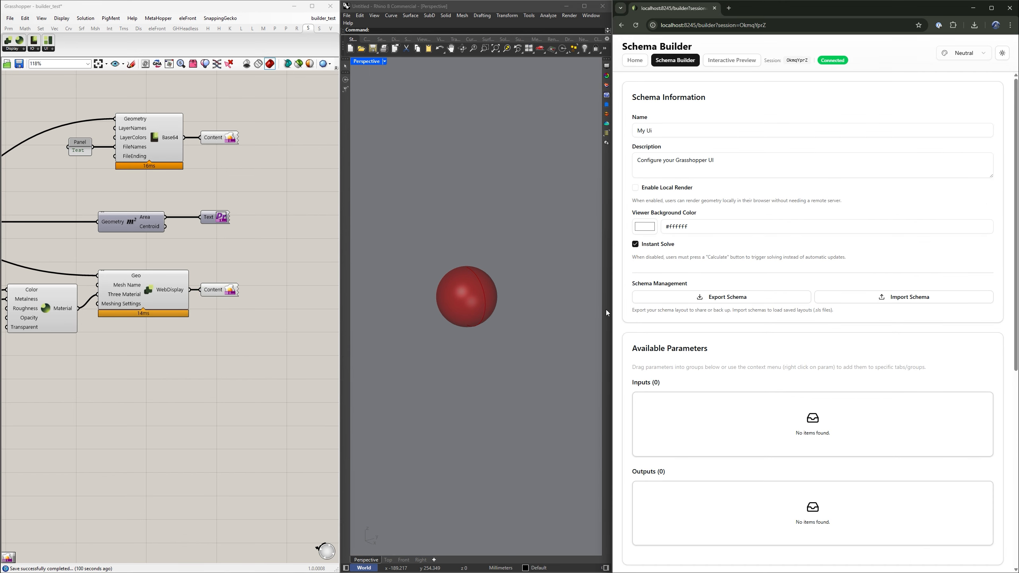
{"action": "scroll", "coordinate": [700, 273], "scroll_direction": "down", "scroll_amount": 8}
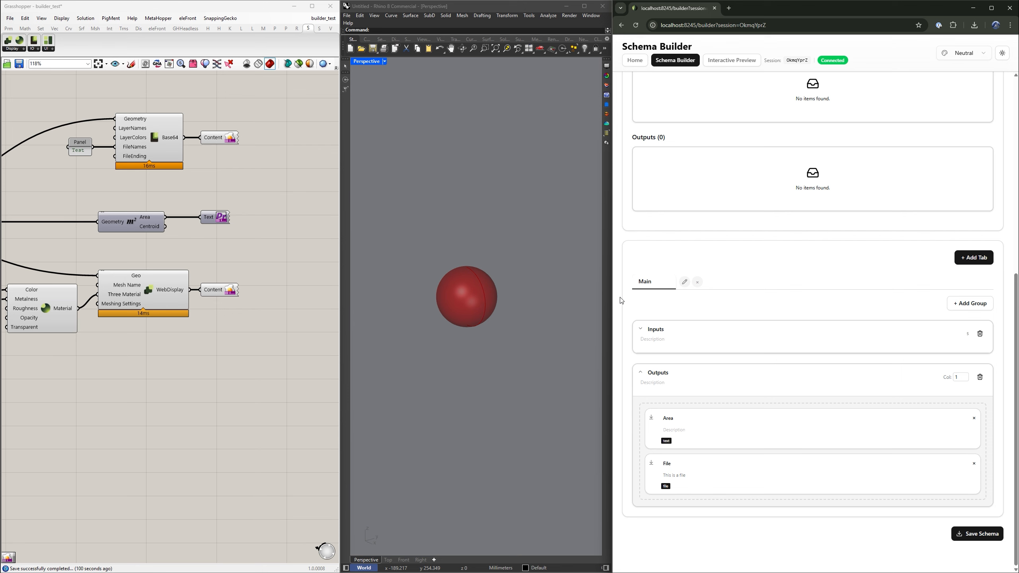
{"action": "left_click_drag", "start_coordinate": [613, 165], "coordinate": [450, 167]}
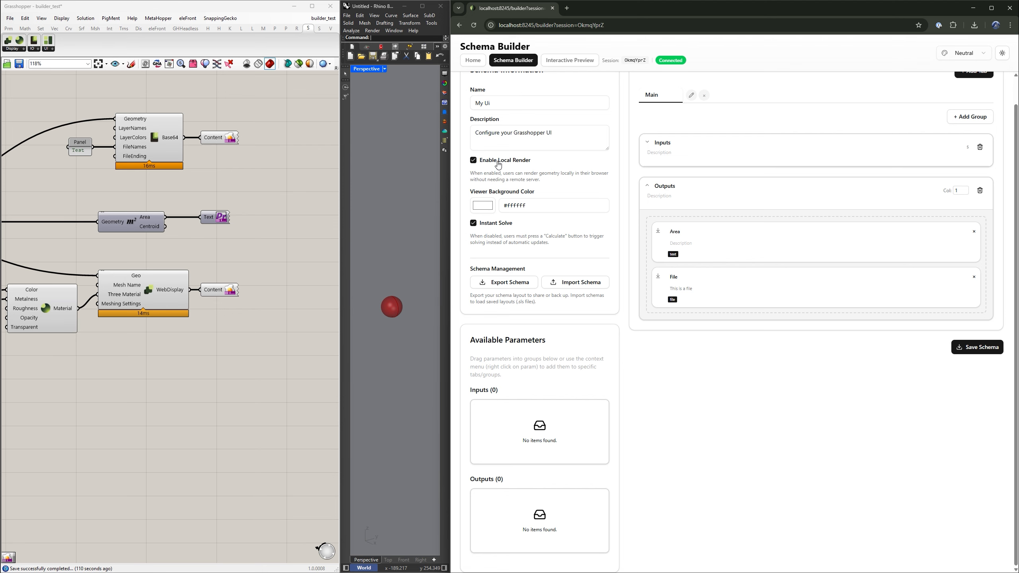
{"action": "left_click", "coordinate": [570, 60]}
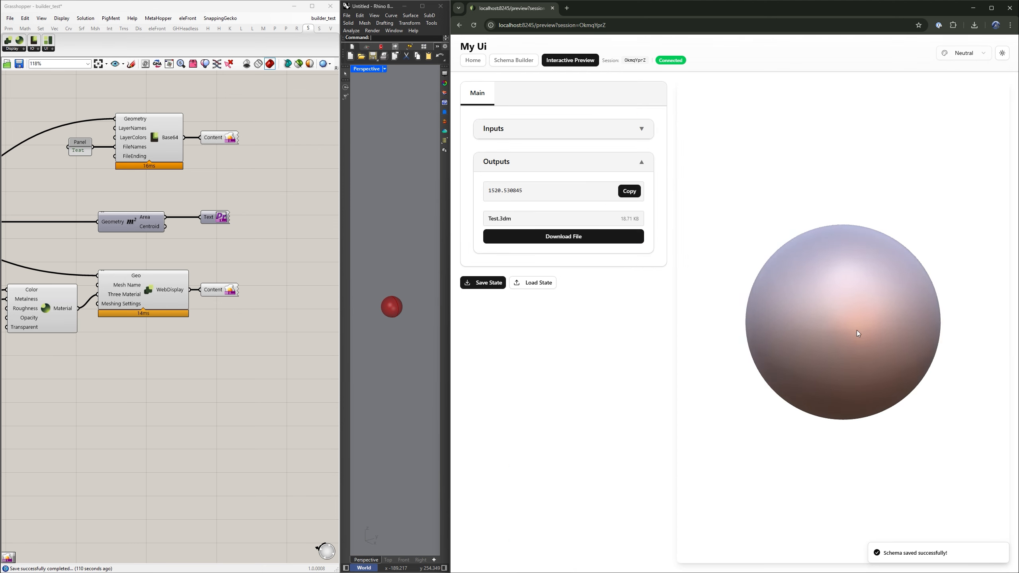
Change the Colour Swatch feeding the display material to a darker red in Grasshopper.
{"action": "right_click_drag", "start_coordinate": [218, 323], "coordinate": [327, 320]}
{"action": "left_click", "coordinate": [94, 288]}
{"action": "left_click_drag", "start_coordinate": [122, 323], "coordinate": [145, 332]}
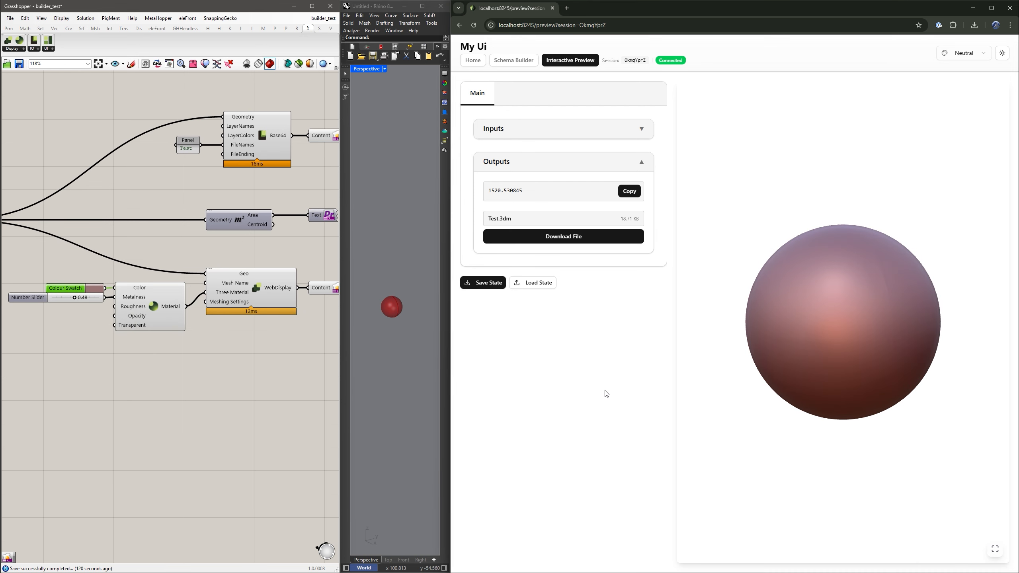
Set the schema's Viewer Background Color to #baa1a1 and check the viewer in the Interactive Preview.
{"action": "left_click", "coordinate": [514, 61]}
{"action": "left_click", "coordinate": [483, 234]}
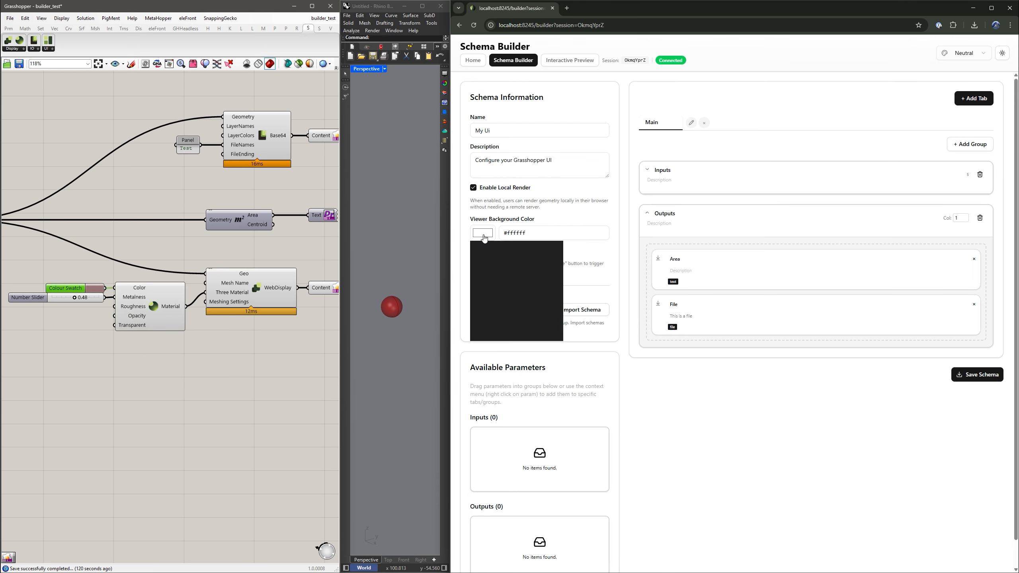
{"action": "left_click_drag", "start_coordinate": [495, 255], "coordinate": [482, 256]}
{"action": "left_click", "coordinate": [708, 131]}
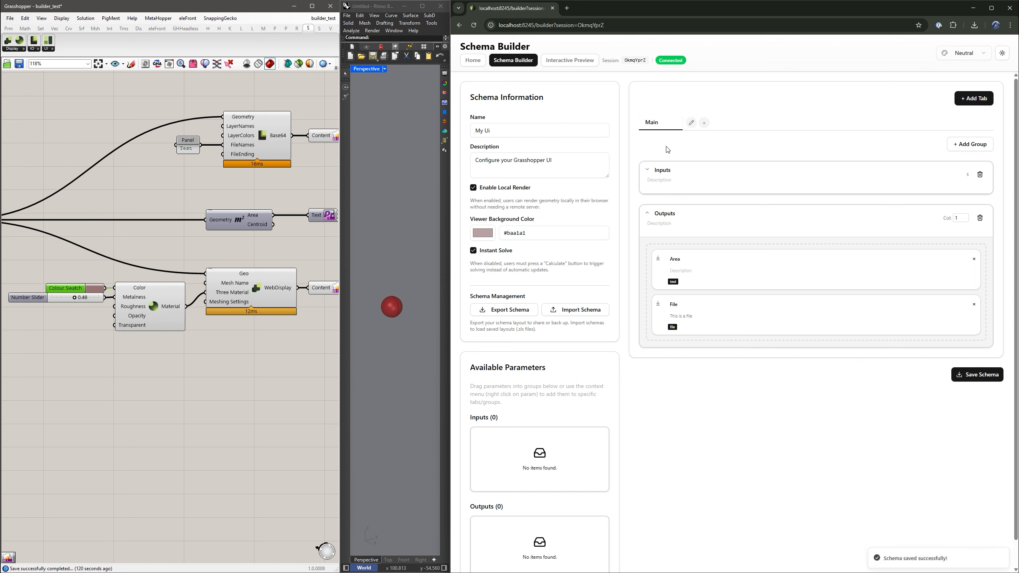
{"action": "left_click", "coordinate": [570, 61]}
{"action": "left_click_drag", "start_coordinate": [741, 264], "coordinate": [874, 295]}
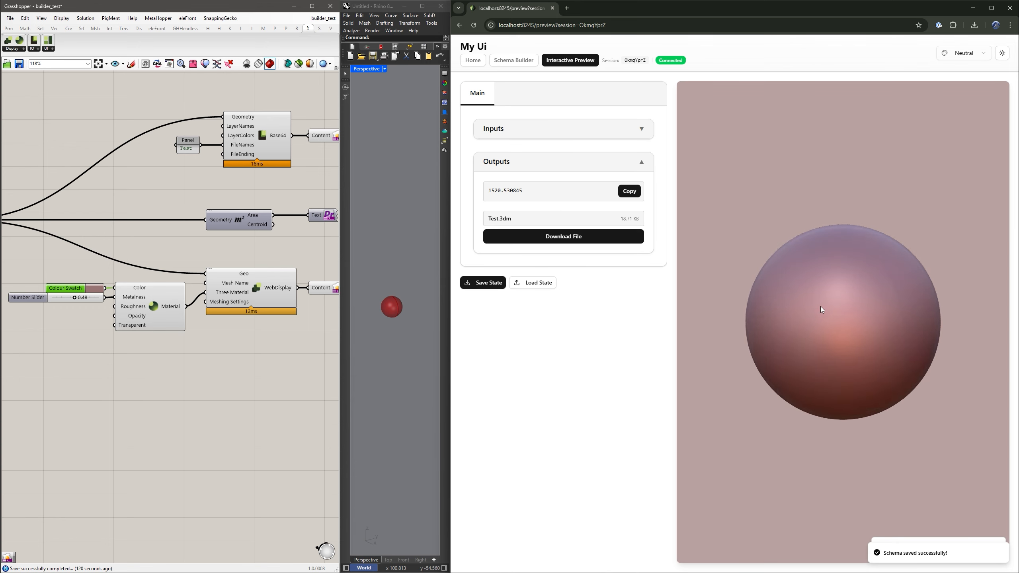
Disable Local Render in the Schema Builder and return to the Interactive Preview.
{"action": "left_click", "coordinate": [514, 60]}
{"action": "left_click", "coordinate": [472, 188]}
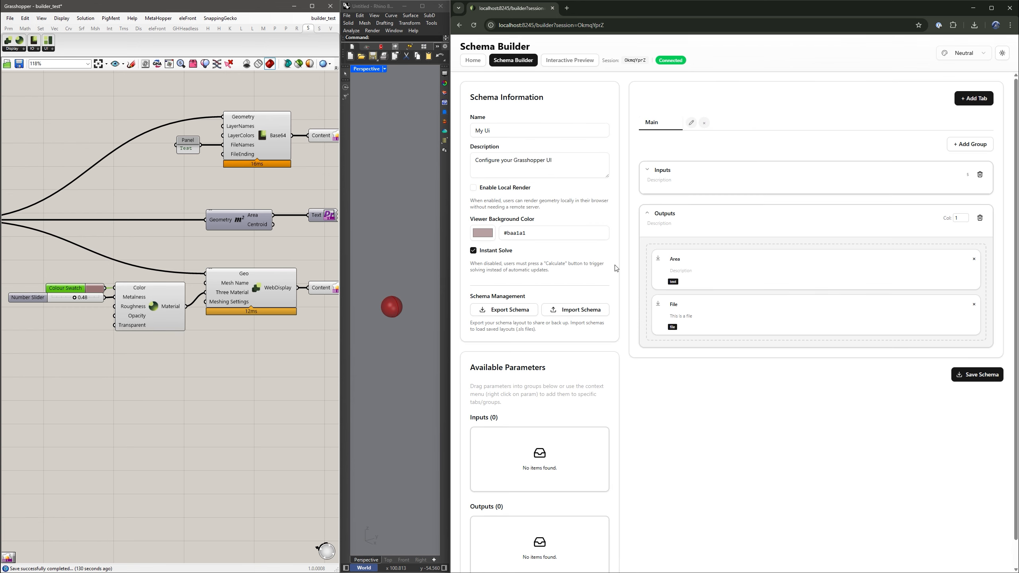
{"action": "left_click", "coordinate": [589, 58]}
Expand the Inputs group and set Heigth to 16 and Width to 15.
{"action": "left_click", "coordinate": [582, 131]}
{"action": "left_click_drag", "start_coordinate": [532, 188], "coordinate": [761, 187]}
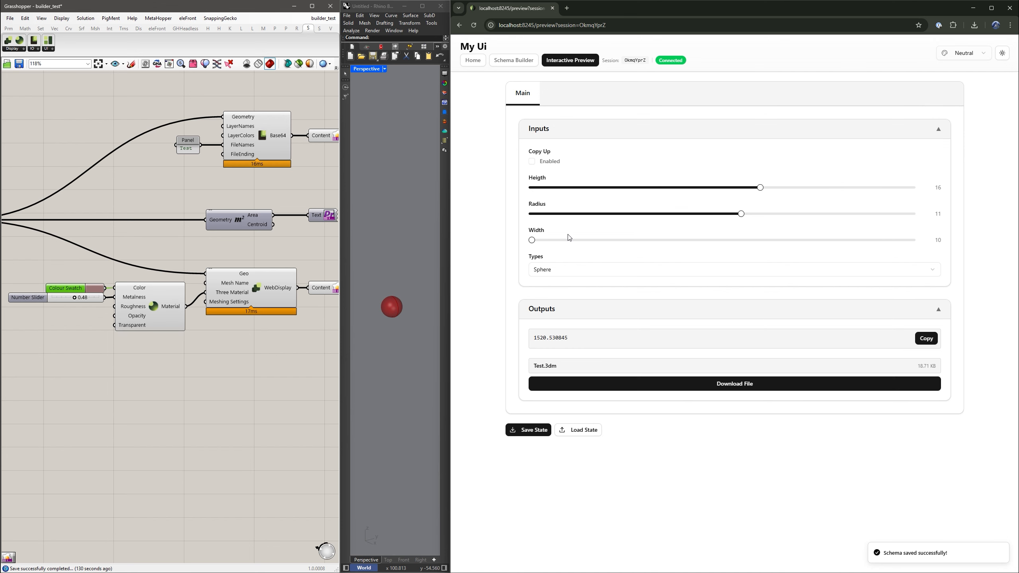
{"action": "left_click_drag", "start_coordinate": [532, 241], "coordinate": [722, 240]}
Save the current parameter state as an .sps file under the suggested name, view it in the Downloads folder, and close the folder.
{"action": "left_click", "coordinate": [537, 437]}
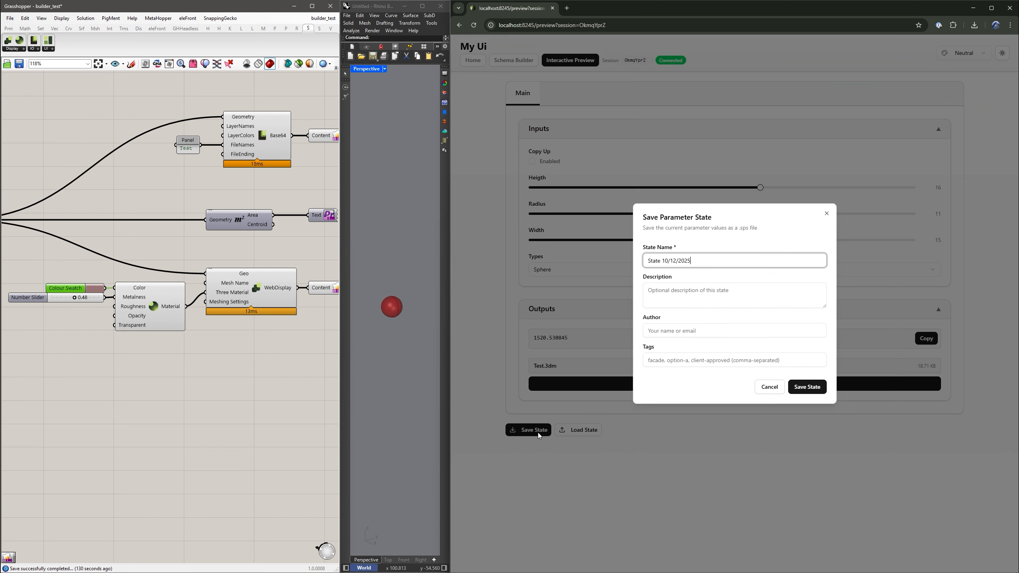
{"action": "left_click_drag", "start_coordinate": [789, 266], "coordinate": [630, 268]}
{"action": "left_click", "coordinate": [823, 388]}
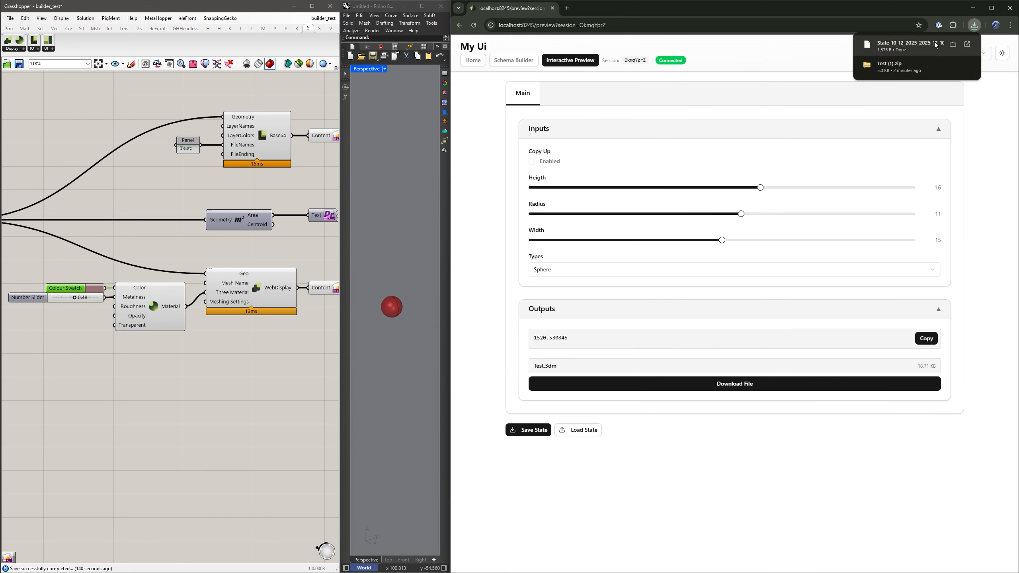
{"action": "left_click", "coordinate": [954, 45]}
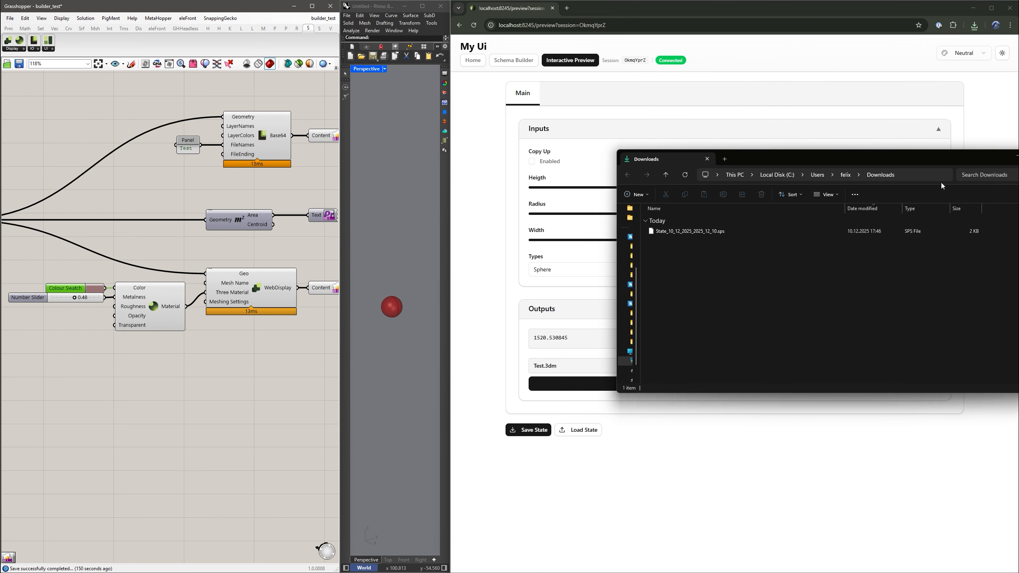
{"action": "left_click_drag", "start_coordinate": [948, 157], "coordinate": [860, 153]}
{"action": "left_click", "coordinate": [927, 152]}
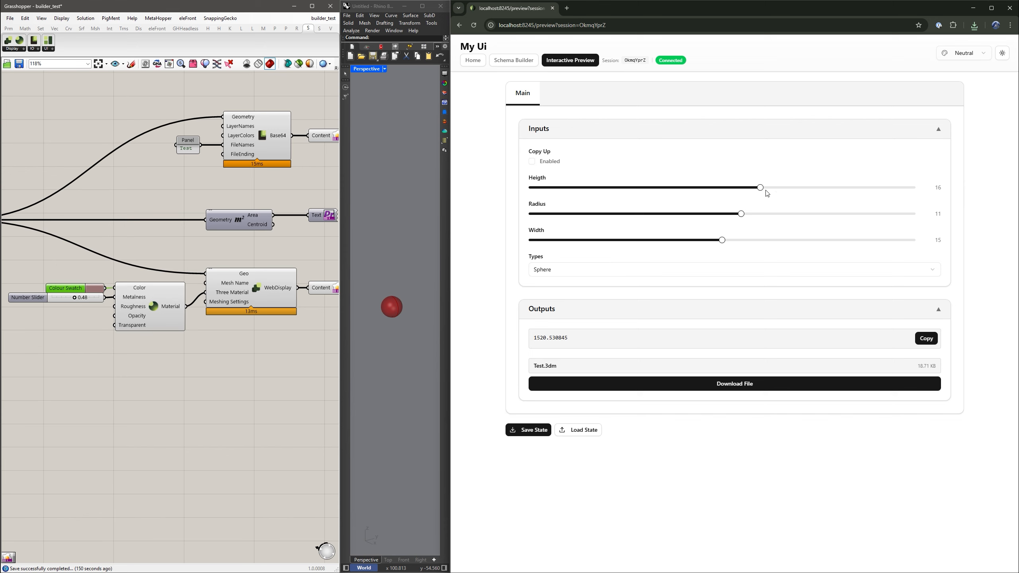
Set Heigth to 11, Radius to 5 and Width to 17 in the preview.
{"action": "left_click_drag", "start_coordinate": [761, 188], "coordinate": [570, 188]}
{"action": "left_click_drag", "start_coordinate": [741, 213], "coordinate": [627, 213]}
{"action": "left_click_drag", "start_coordinate": [722, 240], "coordinate": [798, 240]}
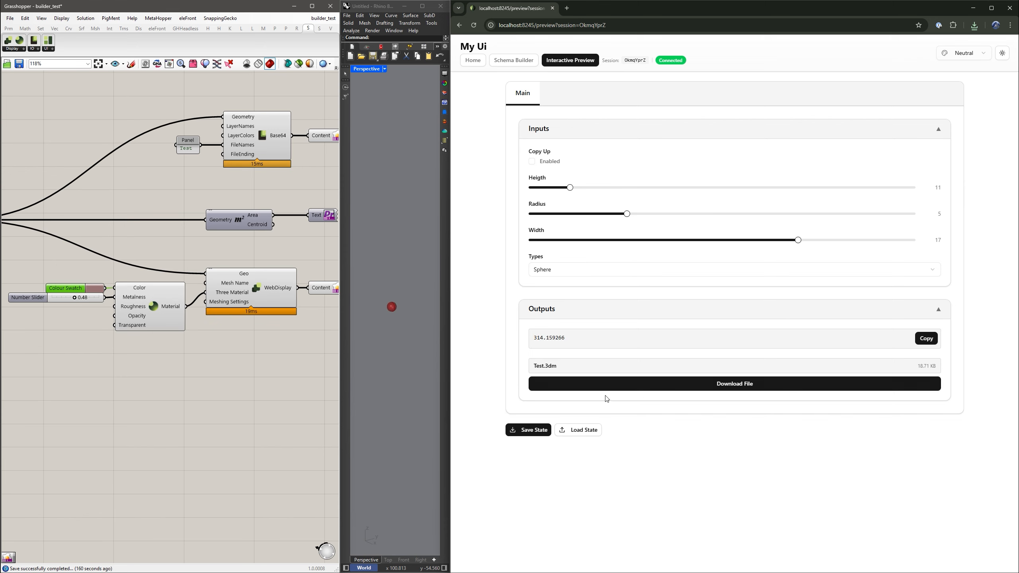
Load the saved .sps parameter state file into the preview.
{"action": "left_click", "coordinate": [581, 432]}
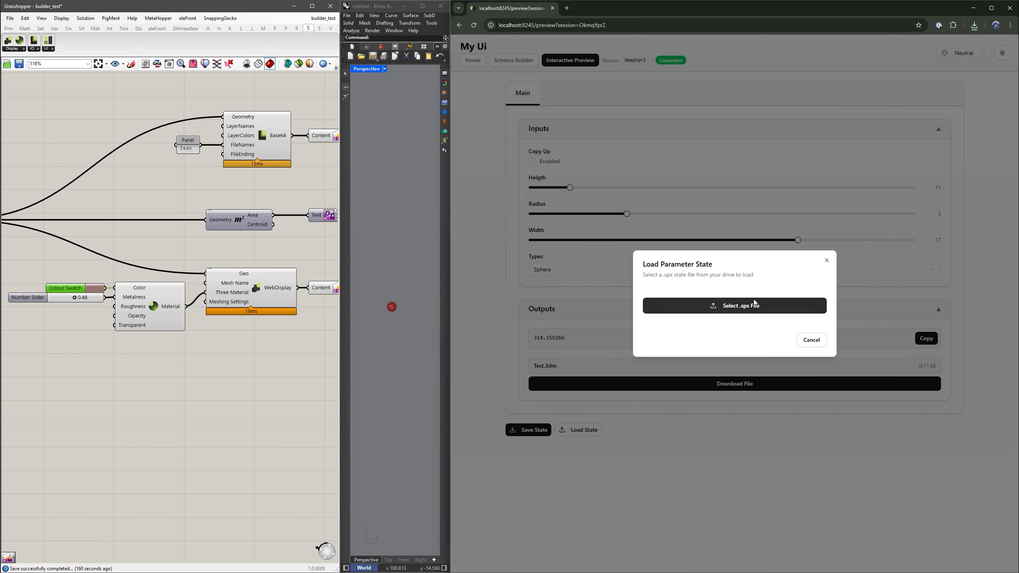
{"action": "left_click", "coordinate": [745, 313]}
{"action": "double_click", "coordinate": [434, 75]}
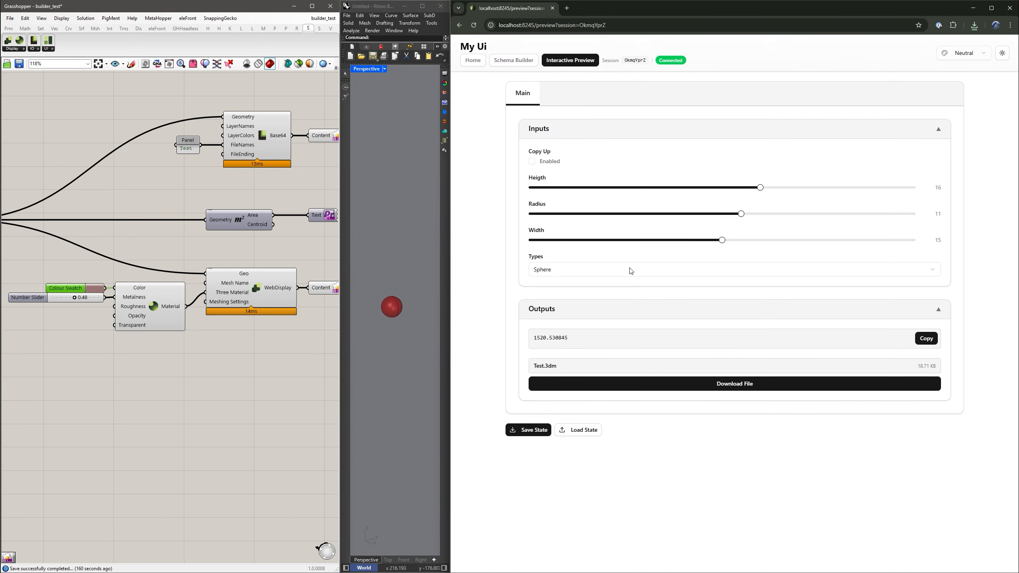
Set Radius to 4 and Heigth to 14 in the preview, and restore the values by loading the saved parameter state.
{"action": "left_click_drag", "start_coordinate": [737, 217], "coordinate": [608, 214]}
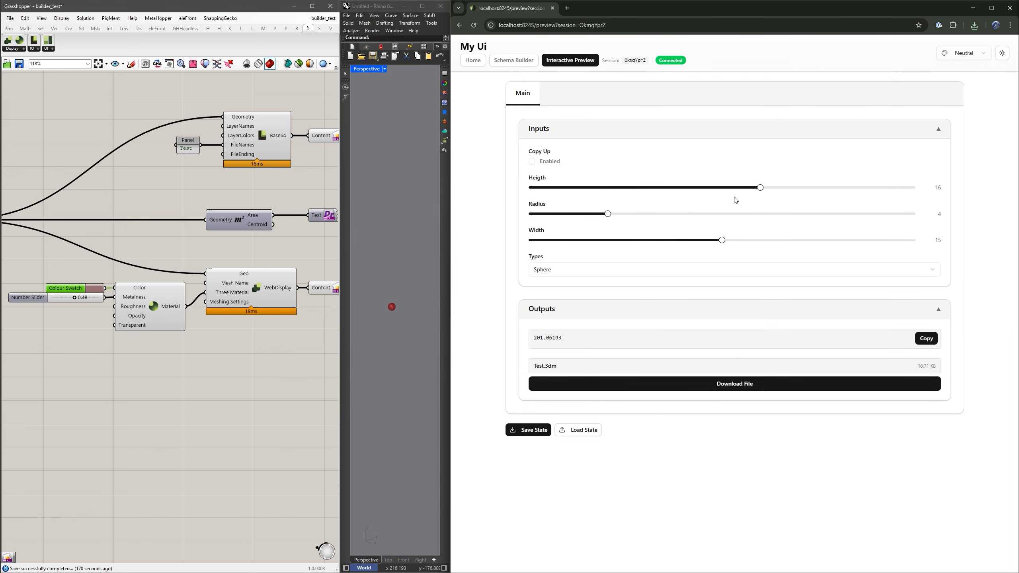
{"action": "left_click_drag", "start_coordinate": [760, 188], "coordinate": [683, 197]}
{"action": "left_click", "coordinate": [560, 431]}
{"action": "left_click", "coordinate": [744, 307]}
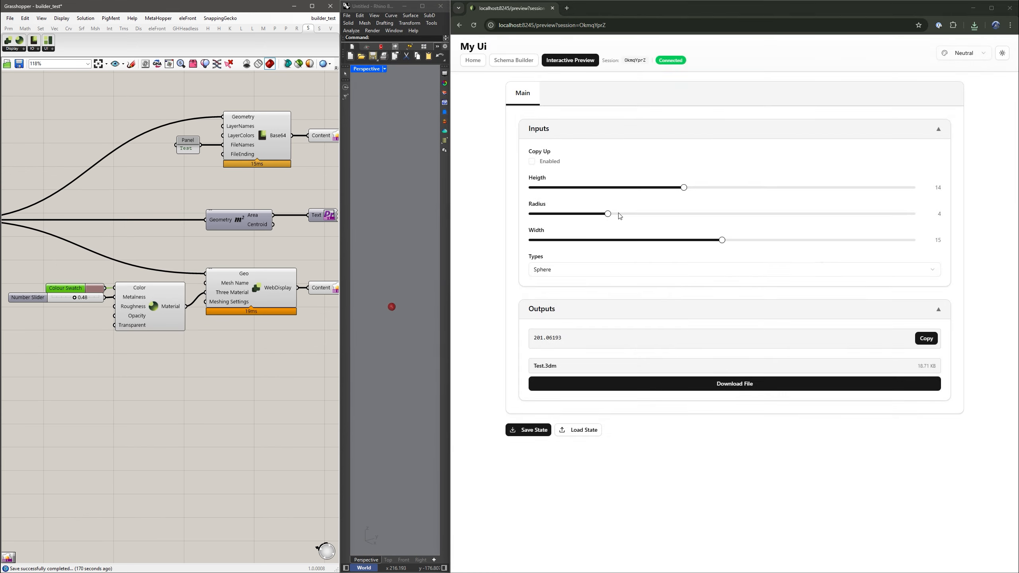
{"action": "double_click", "coordinate": [433, 77]}
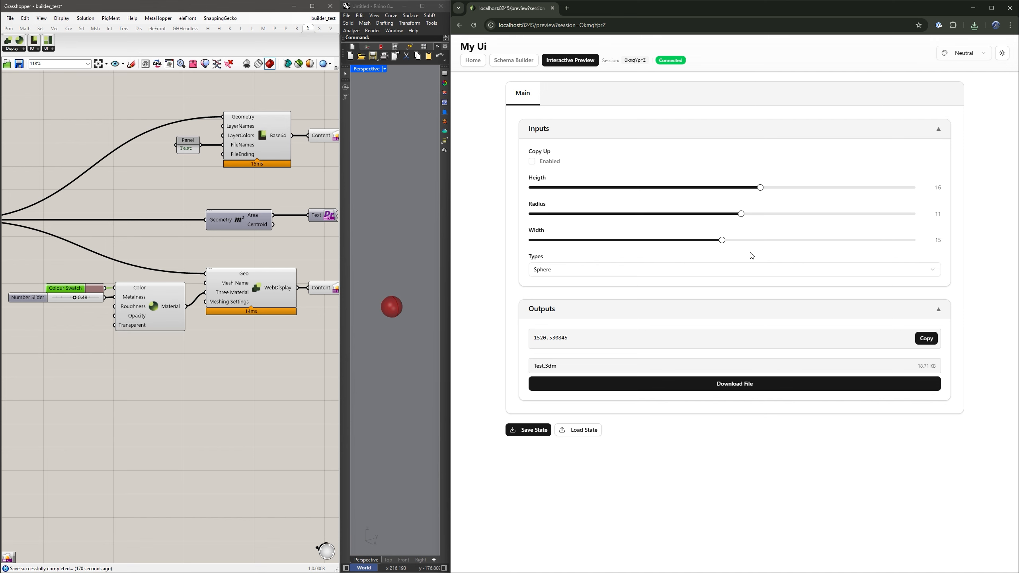
Return to the Schema Builder, expand the Inputs group and add a second tab to the layout.
{"action": "left_click", "coordinate": [515, 61]}
{"action": "scroll", "coordinate": [686, 406], "scroll_direction": "down", "scroll_amount": 1}
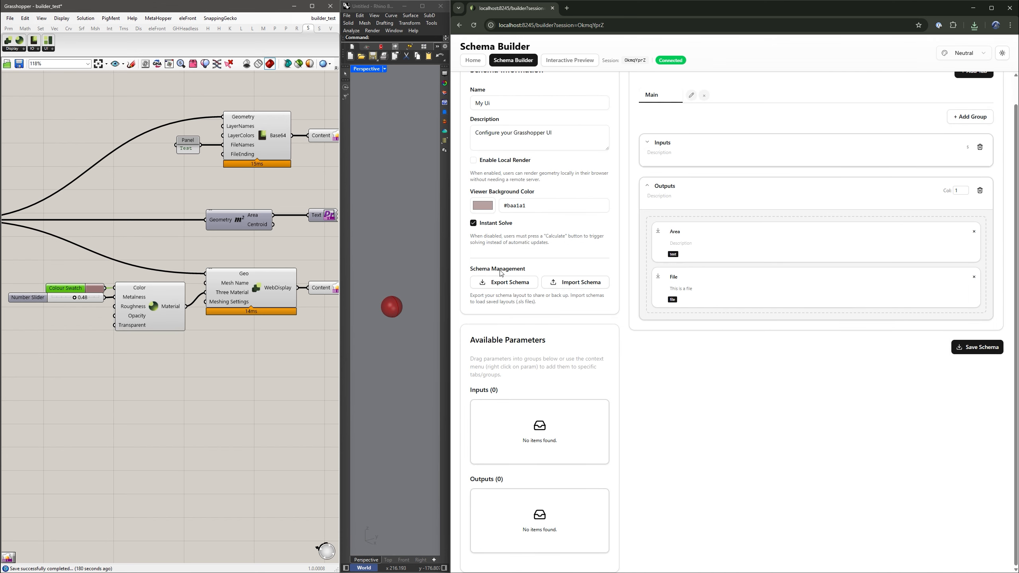
{"action": "left_click", "coordinate": [681, 141]}
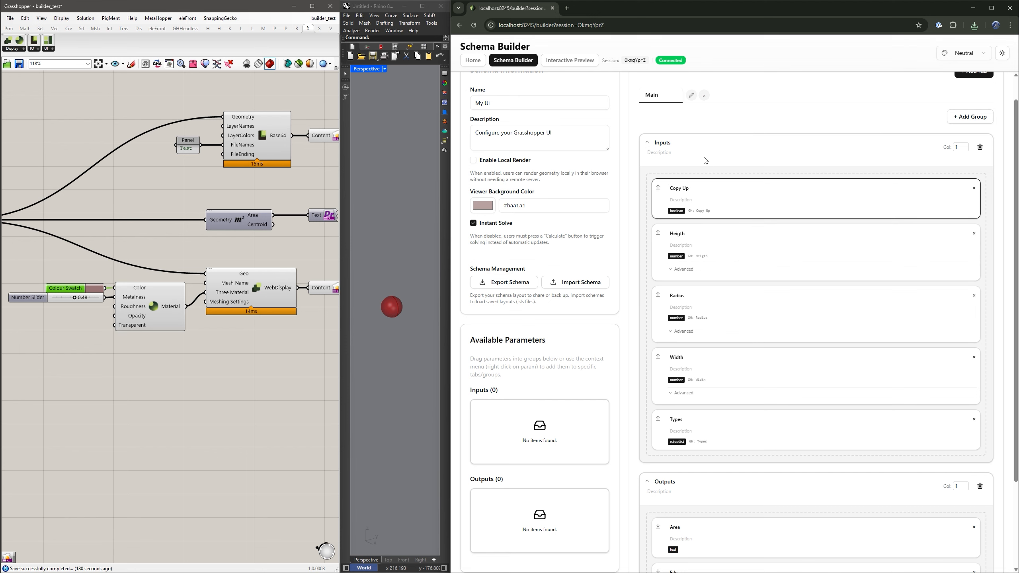
{"action": "left_click", "coordinate": [974, 74]}
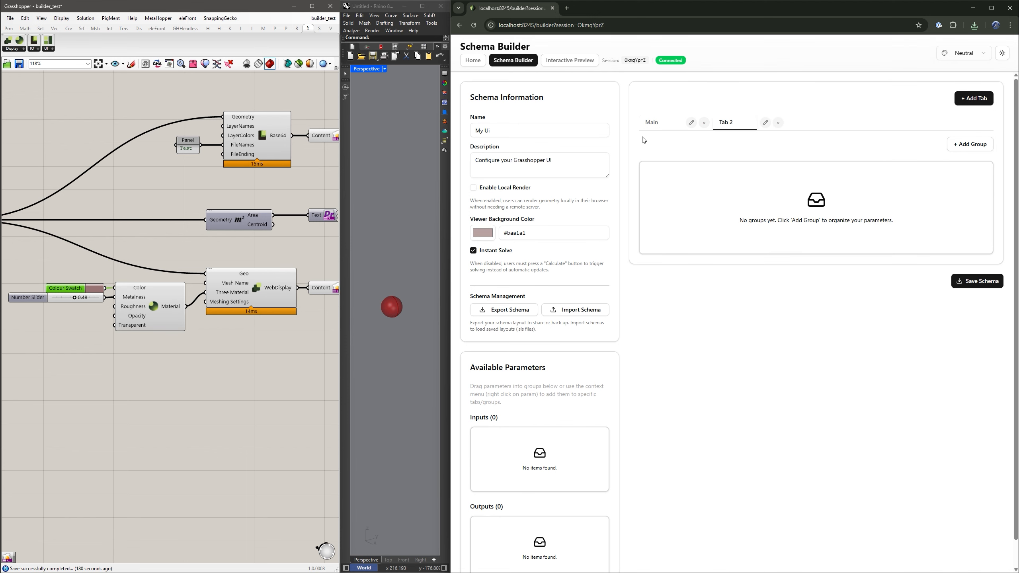
Remove Copy Up and Heigth from the Main tab's Inputs group and view the add-to-group options for Copy Up.
{"action": "left_click", "coordinate": [652, 123]}
{"action": "left_click", "coordinate": [974, 217]}
{"action": "left_click", "coordinate": [974, 217]}
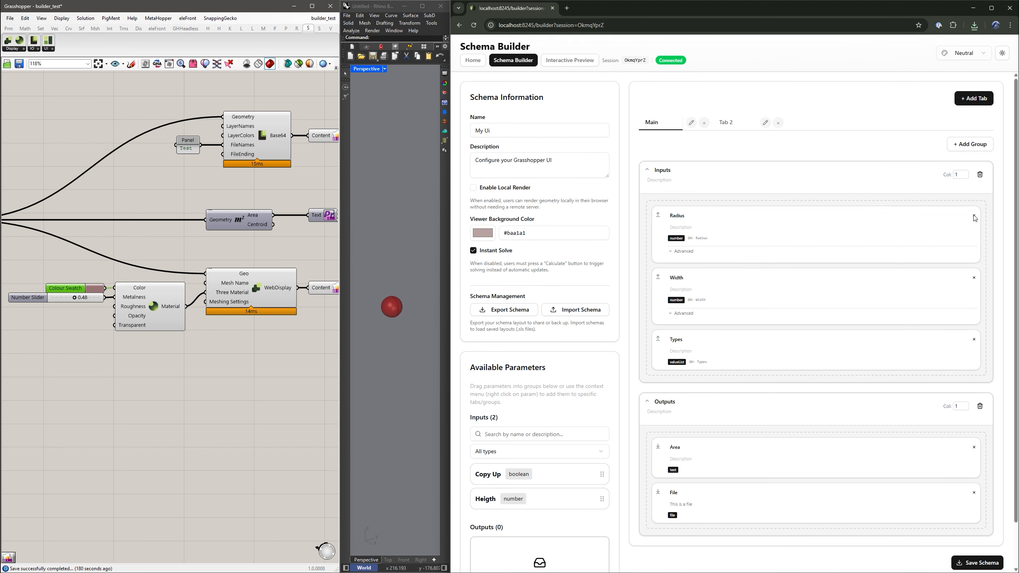
{"action": "scroll", "coordinate": [566, 331], "scroll_direction": "down", "scroll_amount": 2}
{"action": "right_click", "coordinate": [528, 422]}
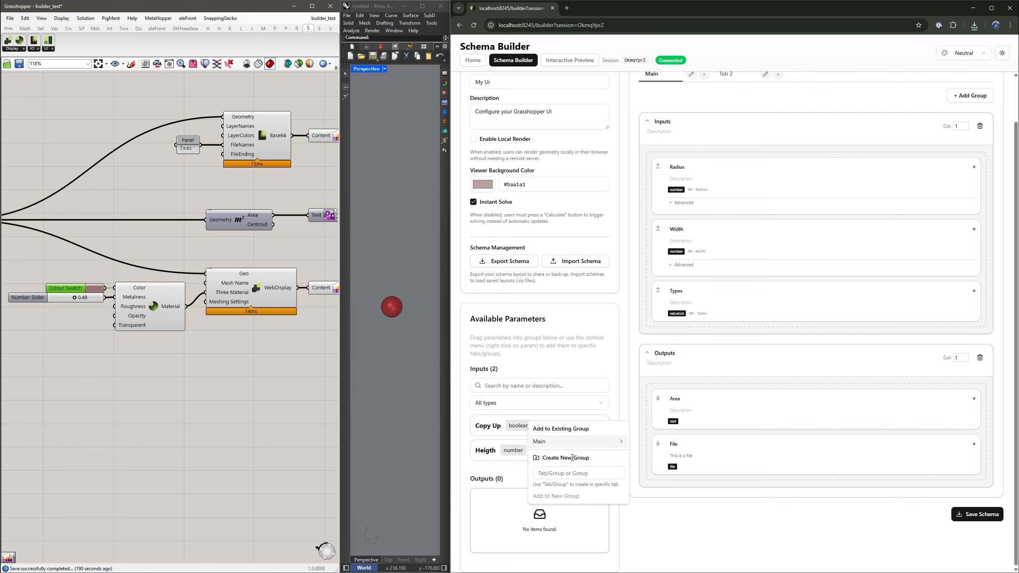
{"action": "mouse_move", "coordinate": [588, 443]}
Add a group to Tab 2 and name it Inputs 2.
{"action": "left_click", "coordinate": [727, 75]}
{"action": "left_click", "coordinate": [727, 75]}
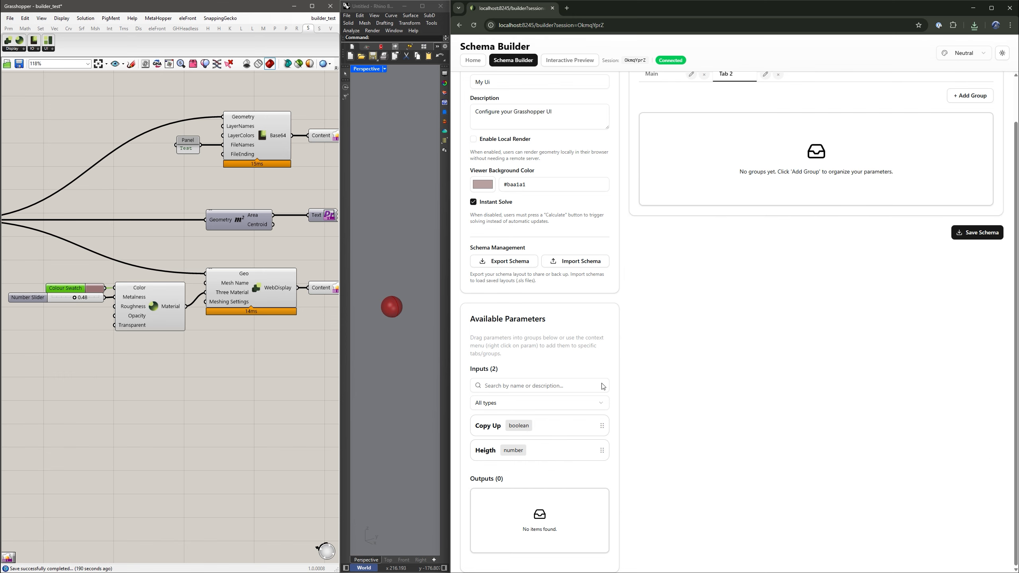
{"action": "left_click", "coordinate": [970, 96]}
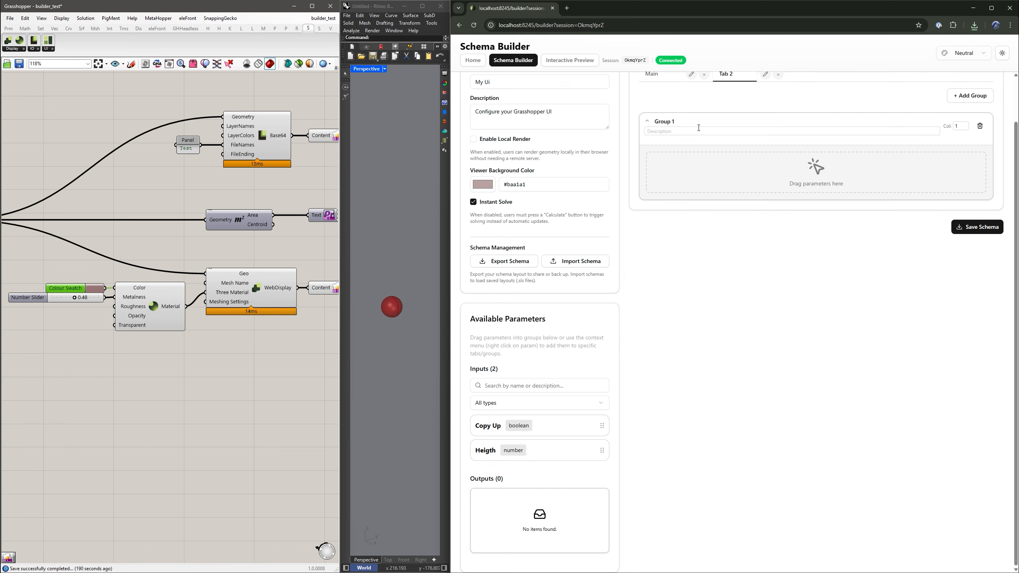
{"action": "left_click", "coordinate": [684, 121]}
{"action": "key", "text": "BackSpace"}
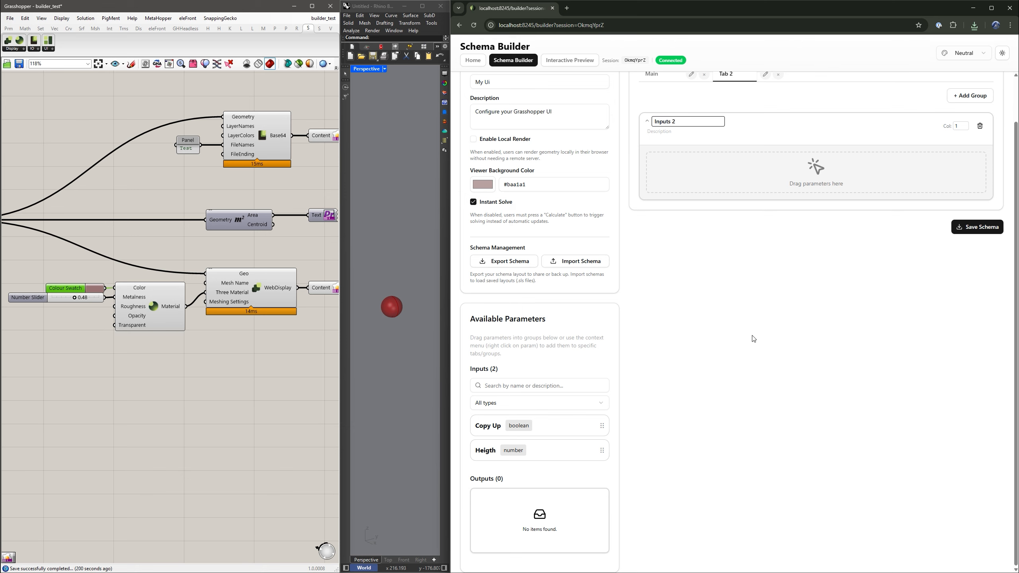
Place Copy Up and Heigth in the Inputs 2 group, and save the schema to view it in the interactive preview.
{"action": "left_click_drag", "start_coordinate": [506, 427], "coordinate": [608, 374]}
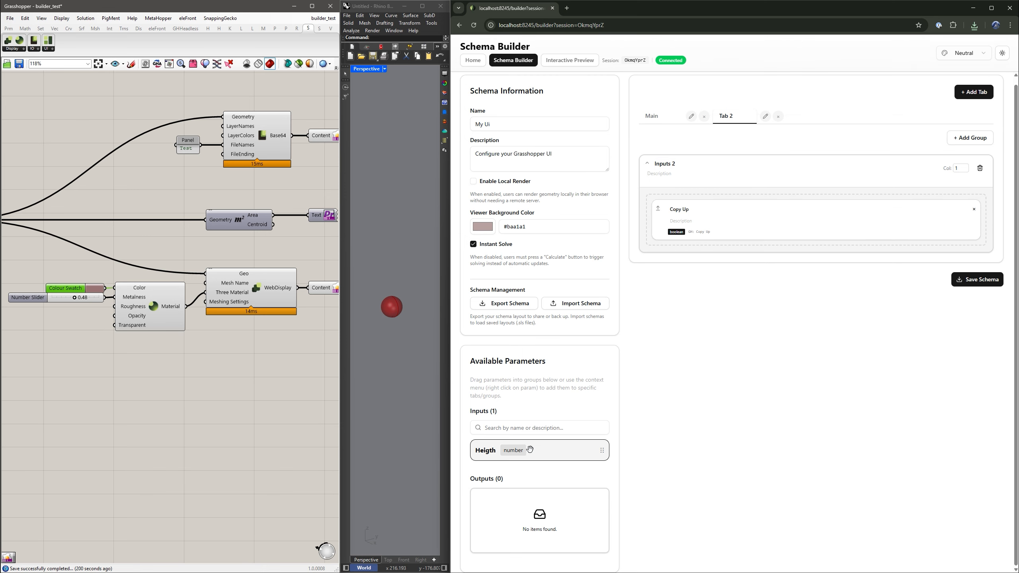
{"action": "left_click_drag", "start_coordinate": [529, 449], "coordinate": [732, 251]}
{"action": "left_click", "coordinate": [979, 341]}
{"action": "left_click", "coordinate": [570, 60]}
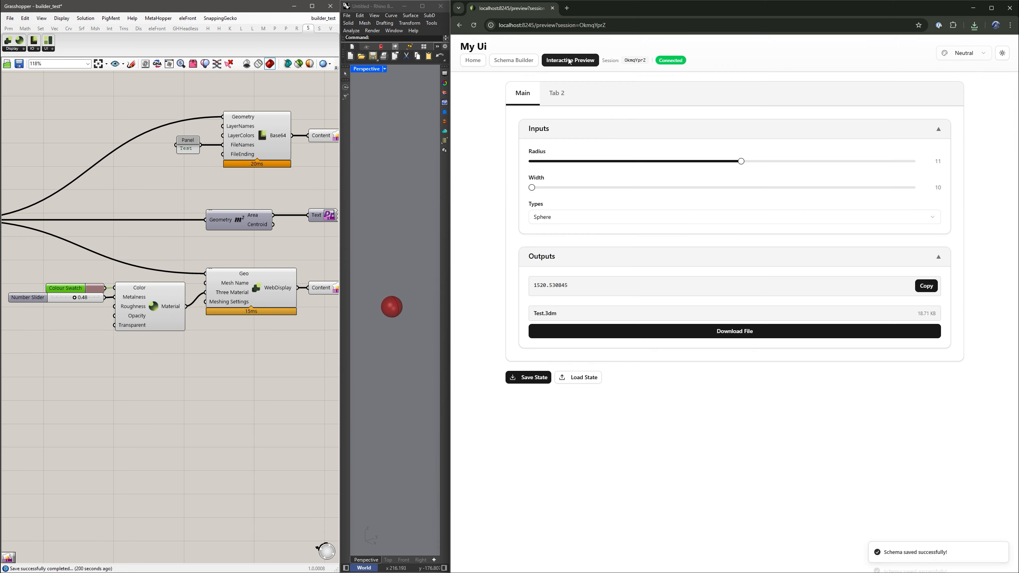
Export the schema from the Schema Builder as an .sls file and show the downloaded file's location.
{"action": "left_click", "coordinate": [524, 64]}
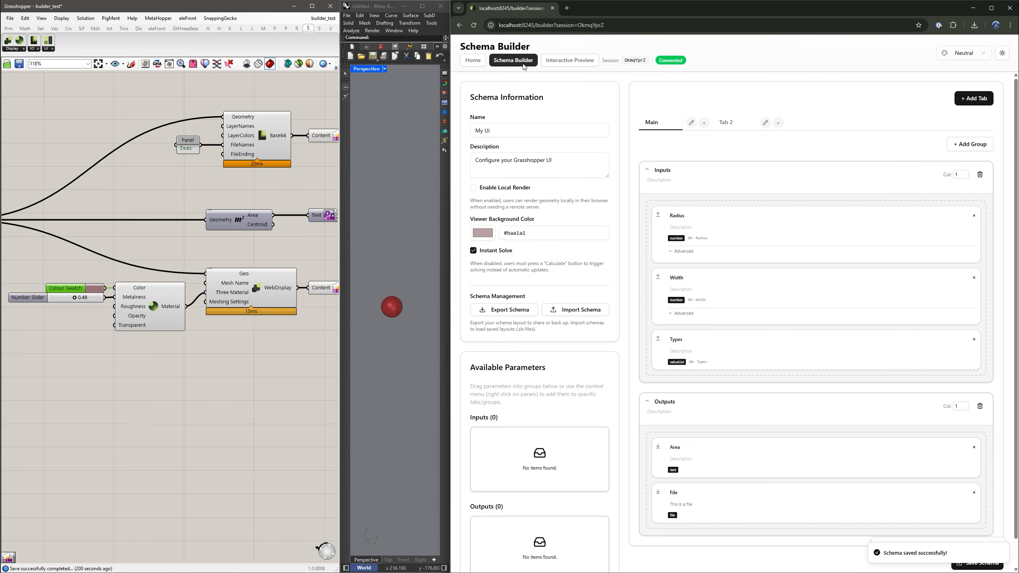
{"action": "scroll", "coordinate": [515, 331], "scroll_direction": "down", "scroll_amount": 1}
{"action": "left_click", "coordinate": [505, 281]}
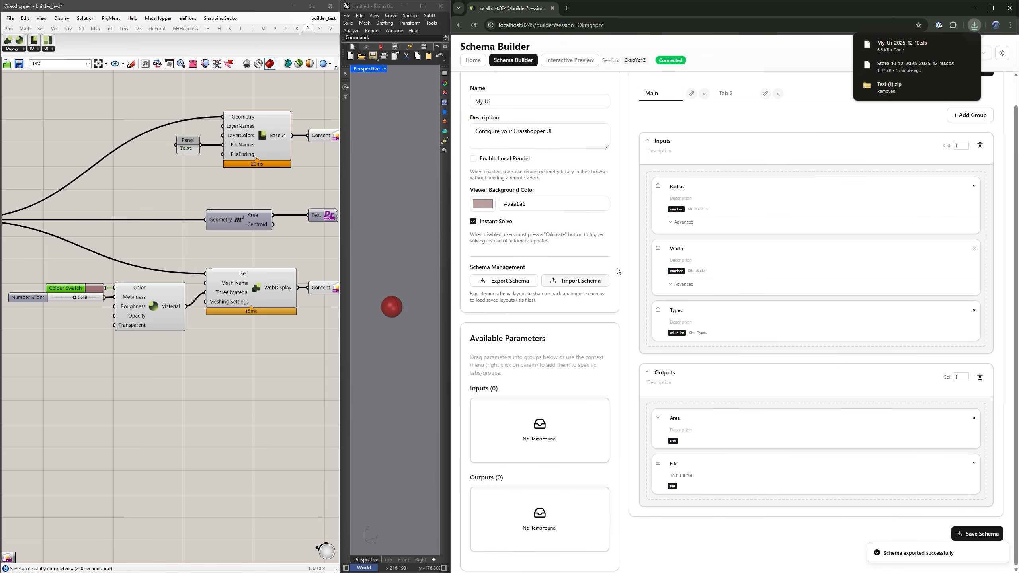
{"action": "left_click", "coordinate": [954, 44]}
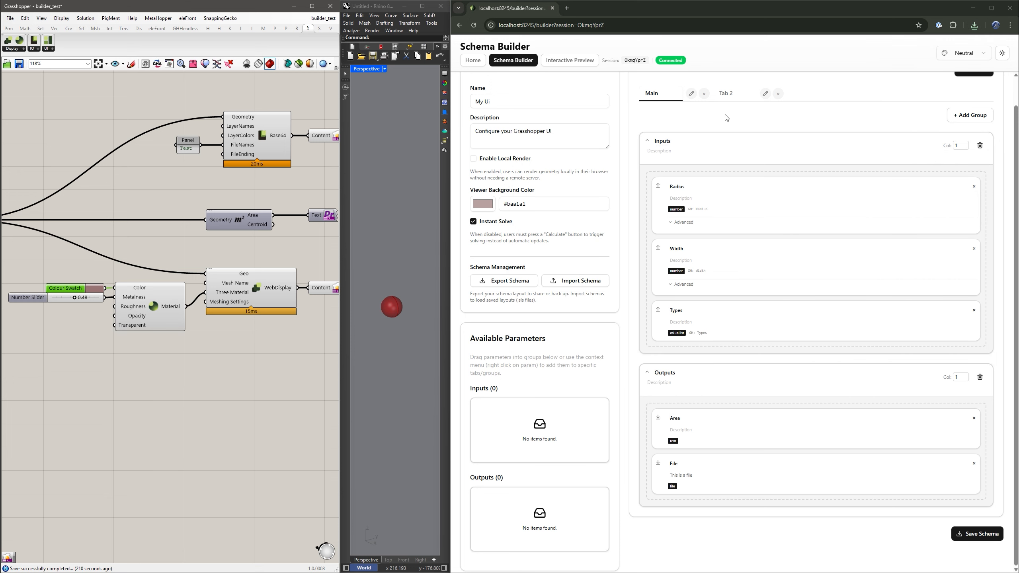
Delete Tab 2, return its Copy Up and Heigth parameters to the Main tab's Inputs group, and save the schema.
{"action": "left_click", "coordinate": [778, 94]}
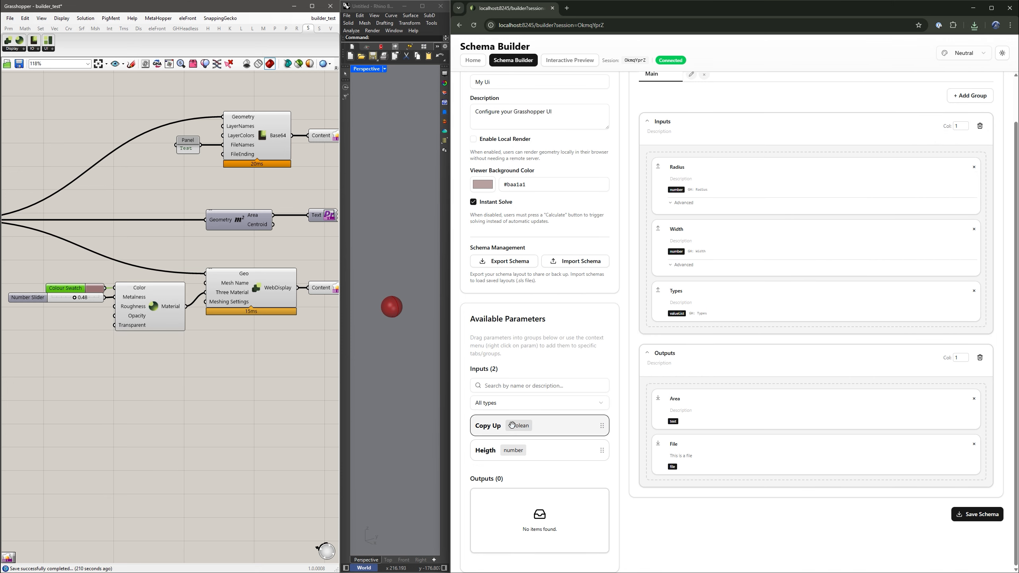
{"action": "left_click_drag", "start_coordinate": [512, 425], "coordinate": [759, 337]}
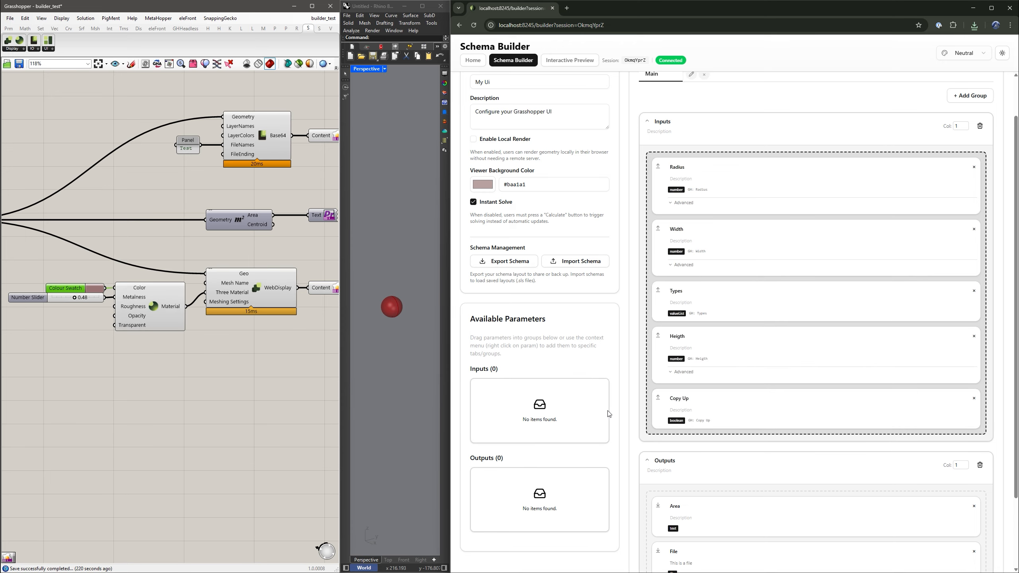
{"action": "scroll", "coordinate": [607, 414], "scroll_direction": "down", "scroll_amount": 3}
{"action": "key", "text": "ctrl+s"}
{"action": "scroll", "coordinate": [593, 368], "scroll_direction": "up", "scroll_amount": 4}
{"action": "scroll", "coordinate": [564, 186], "scroll_direction": "down", "scroll_amount": 2}
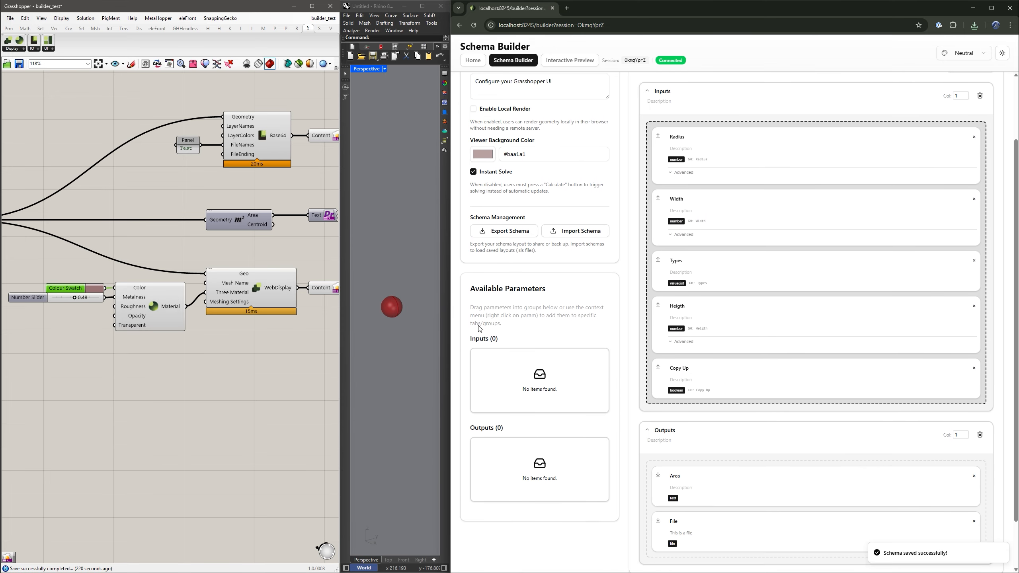
Import the exported .sls schema to replace the current layout, and check the Tab 2 and Main tabs.
{"action": "left_click", "coordinate": [565, 231]}
{"action": "double_click", "coordinate": [410, 75]}
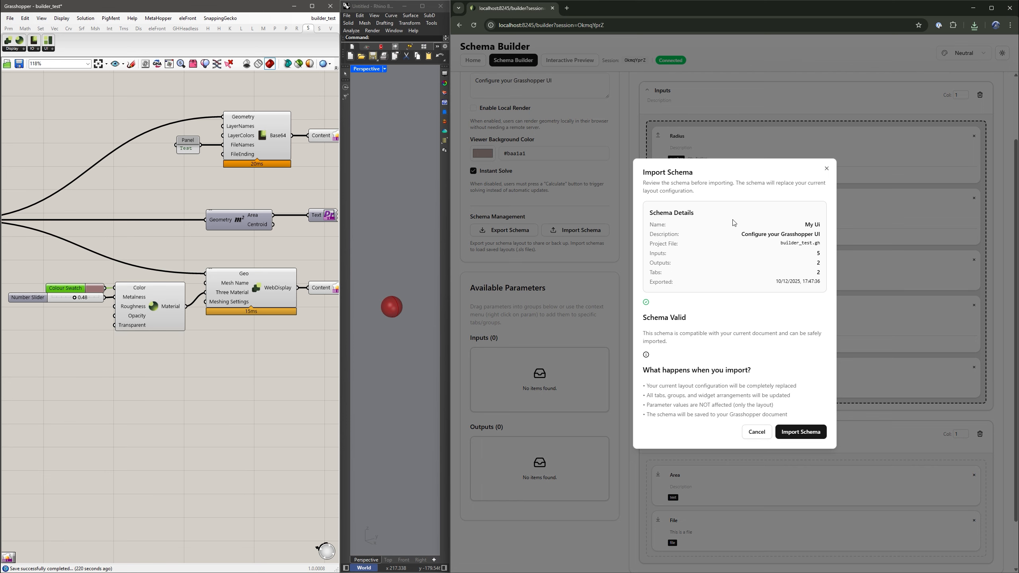
{"action": "left_click", "coordinate": [788, 431]}
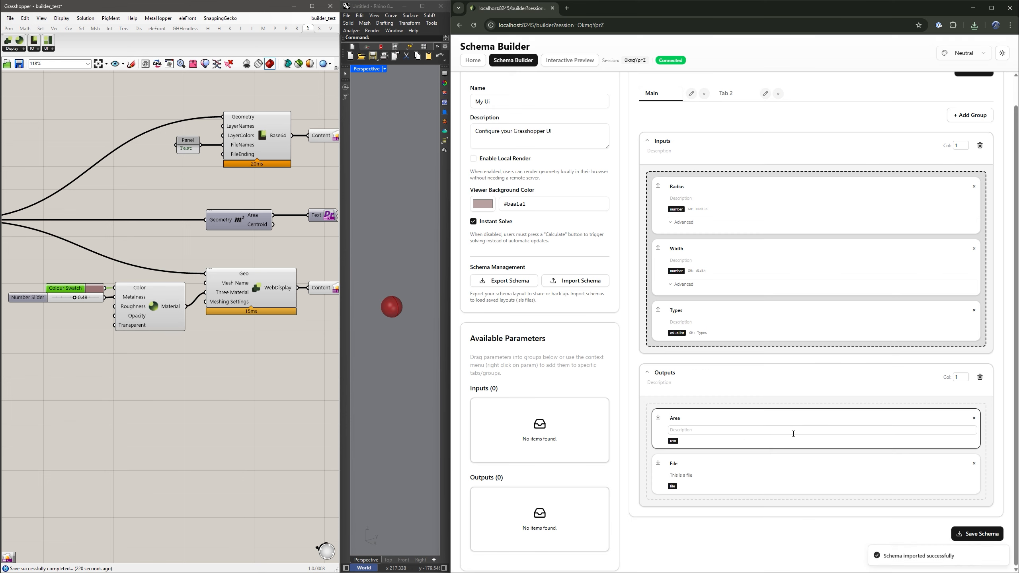
{"action": "left_click", "coordinate": [731, 94]}
{"action": "left_click", "coordinate": [664, 95]}
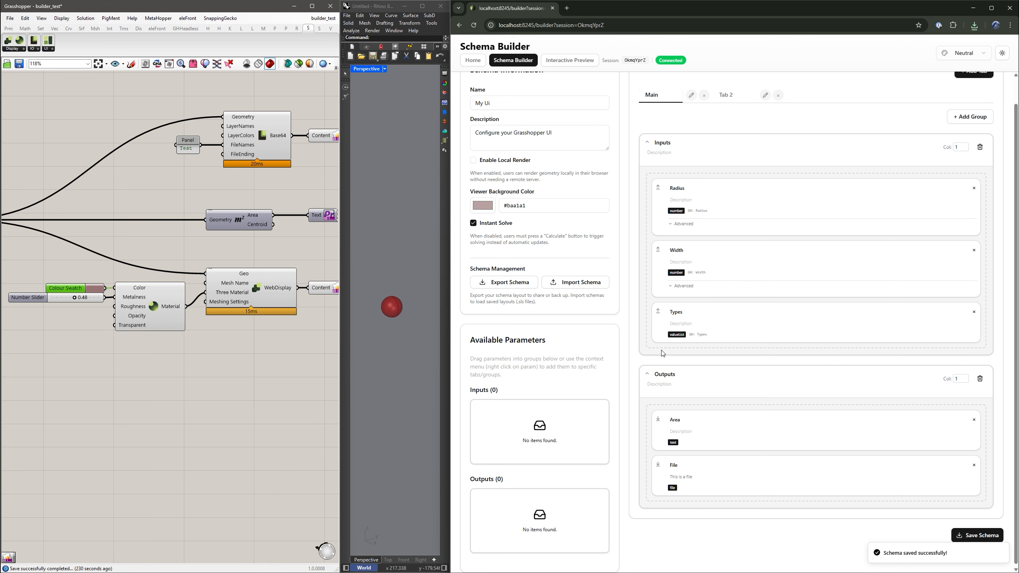
{"action": "scroll", "coordinate": [211, 297], "scroll_direction": "down", "scroll_amount": 5}
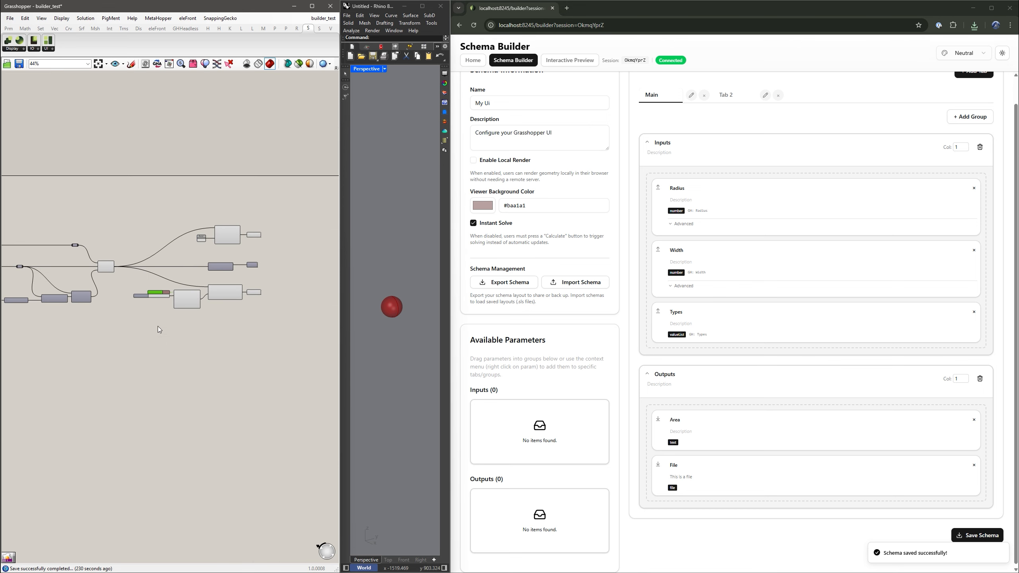
{"action": "scroll", "coordinate": [175, 319], "scroll_direction": "down", "scroll_amount": 4}
{"action": "right_click_drag", "start_coordinate": [158, 327], "coordinate": [207, 316]}
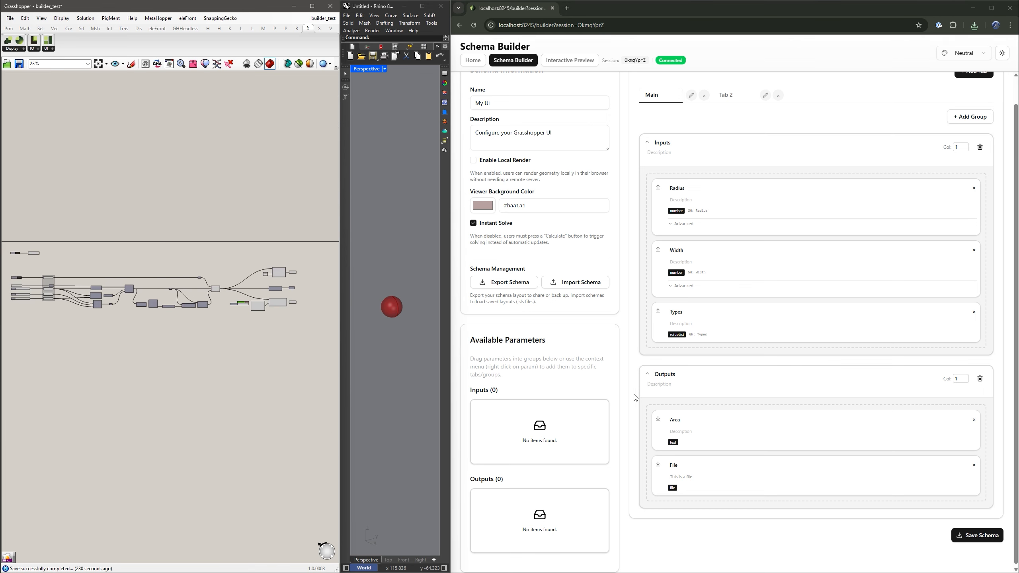